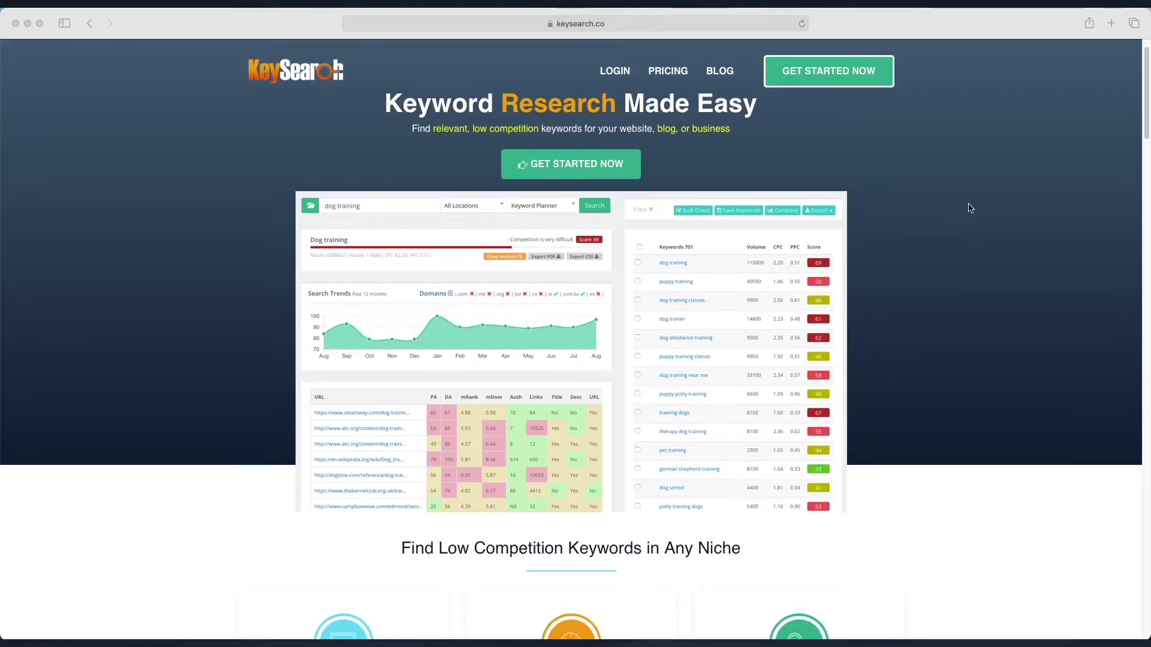
scroll(966, 215, "down", 4)
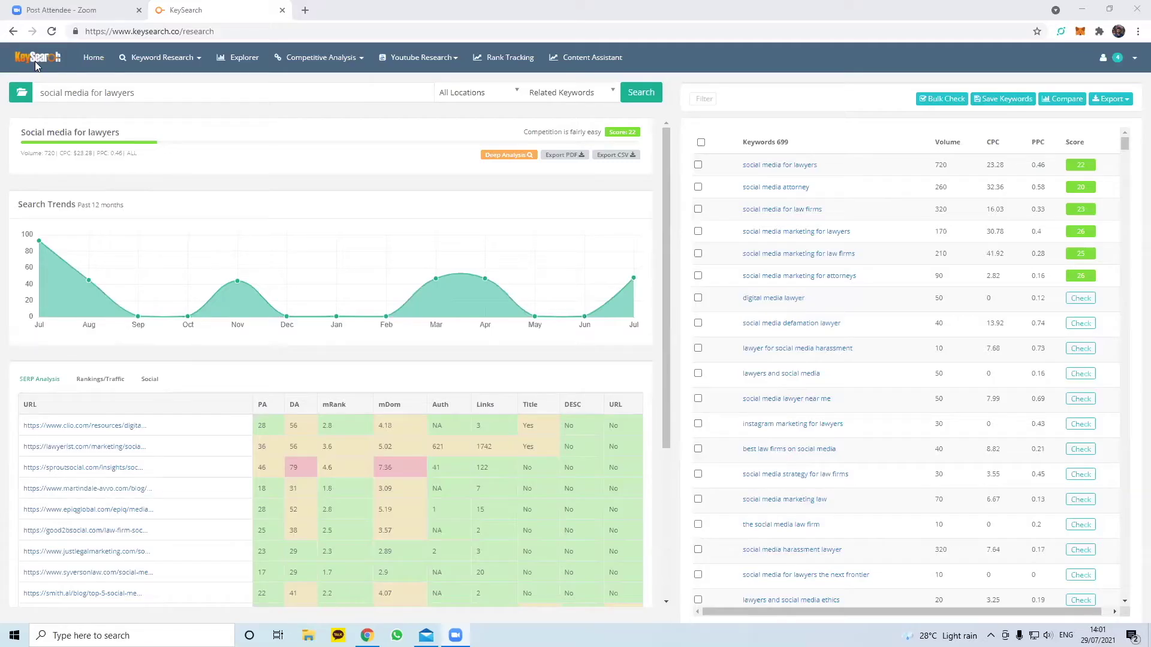
left_click(34, 61)
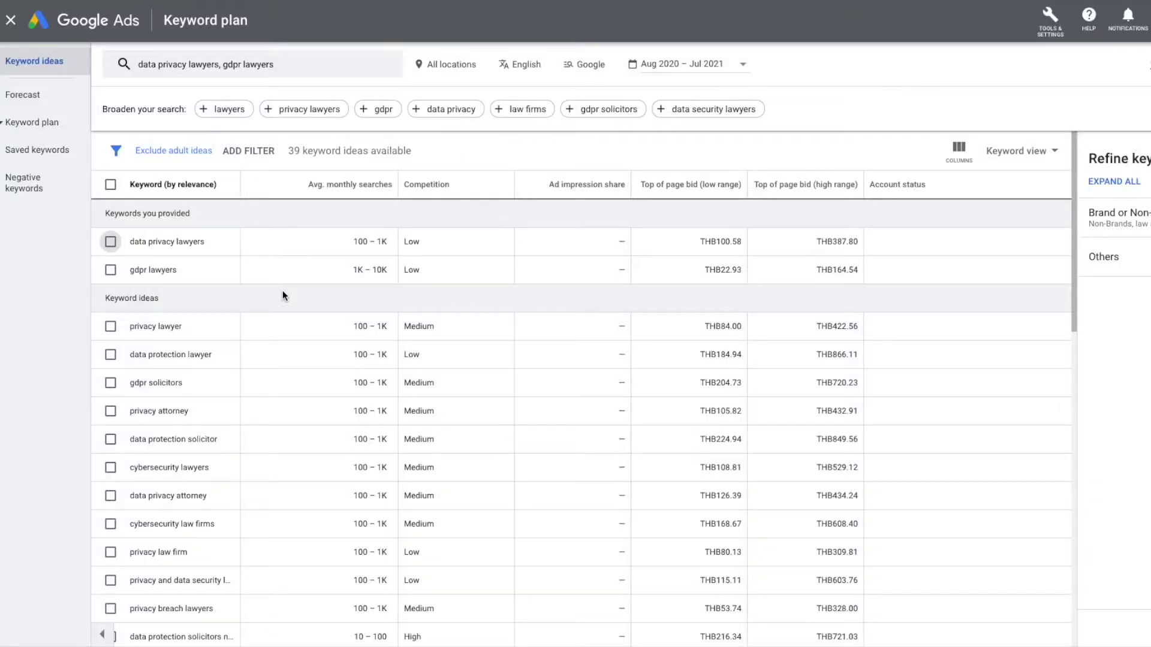
Review the Google Ads keyword ideas for "data privacy lawyers, gdpr lawyers", including their monthly searches and competition
scroll(283, 291, "down", 1)
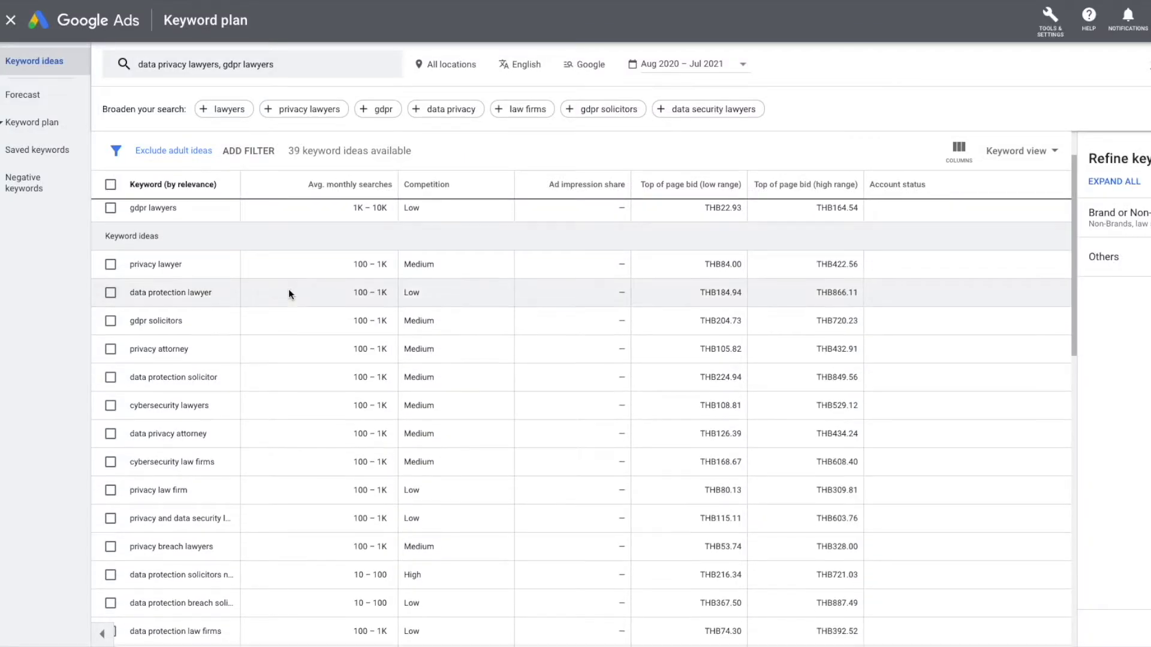
scroll(289, 294, "down", 2)
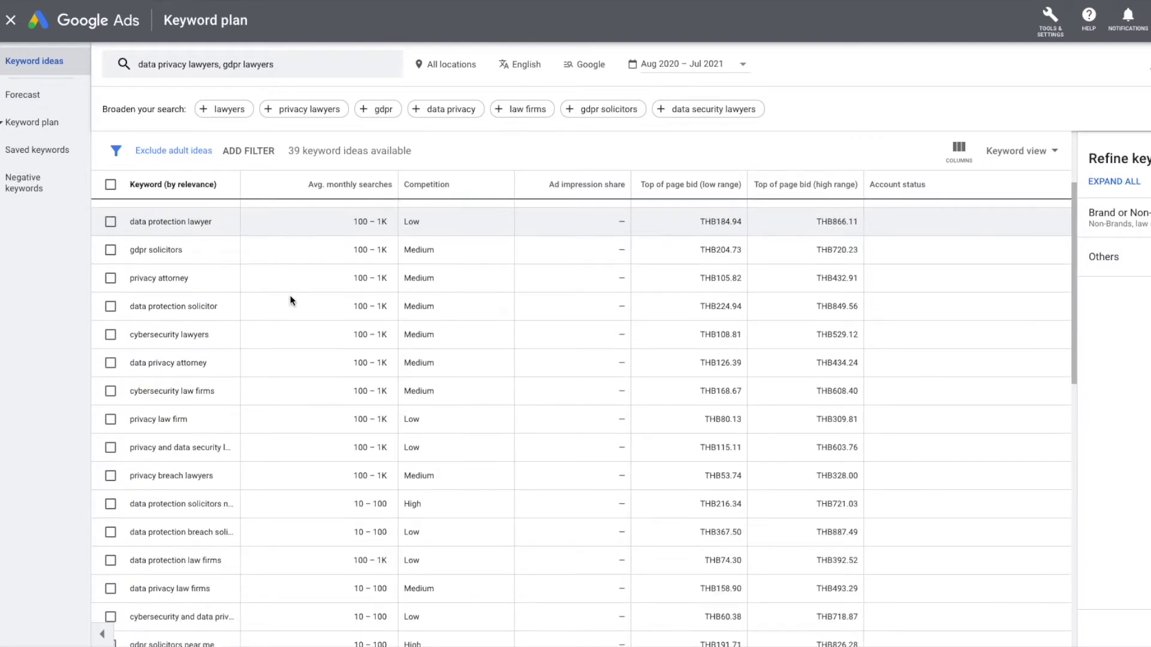
scroll(290, 300, "down", 1)
scroll(290, 300, "up", 3)
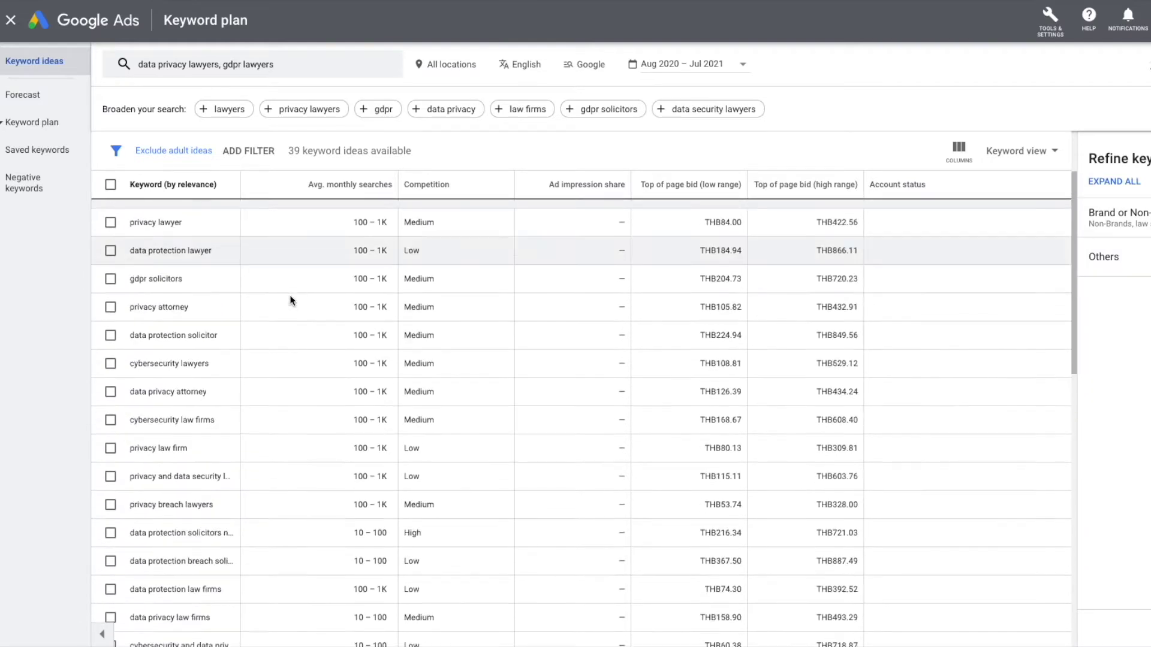
scroll(289, 299, "up", 1)
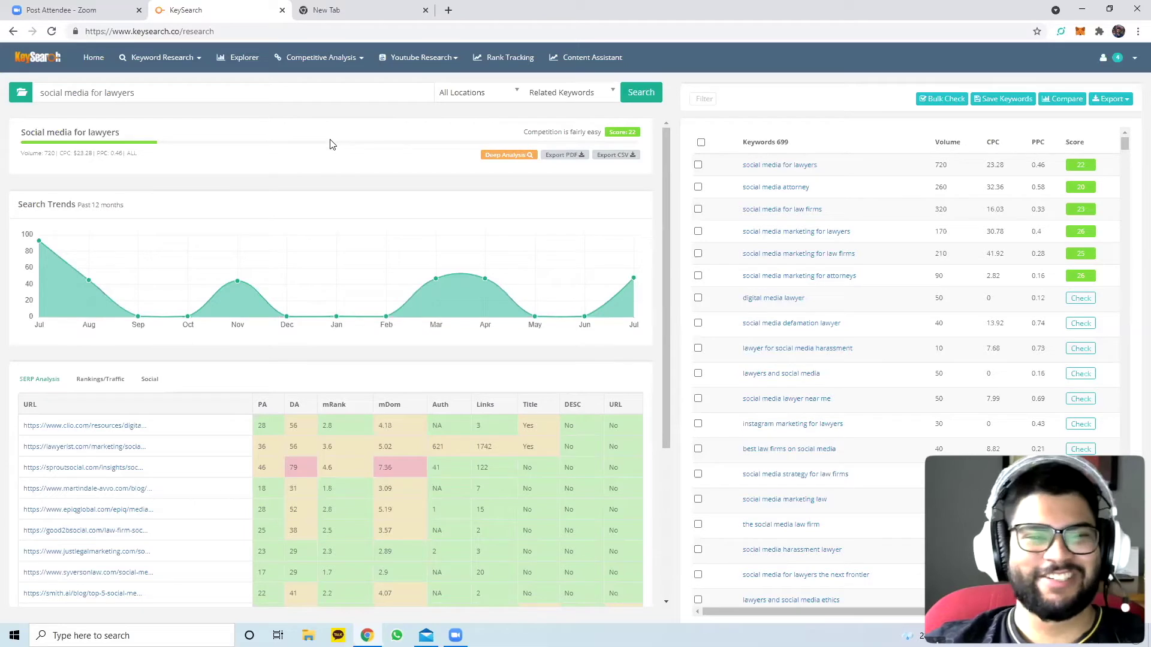
Open KeySearch's domain Explorer and clear the domain entered in its search field
left_click(240, 66)
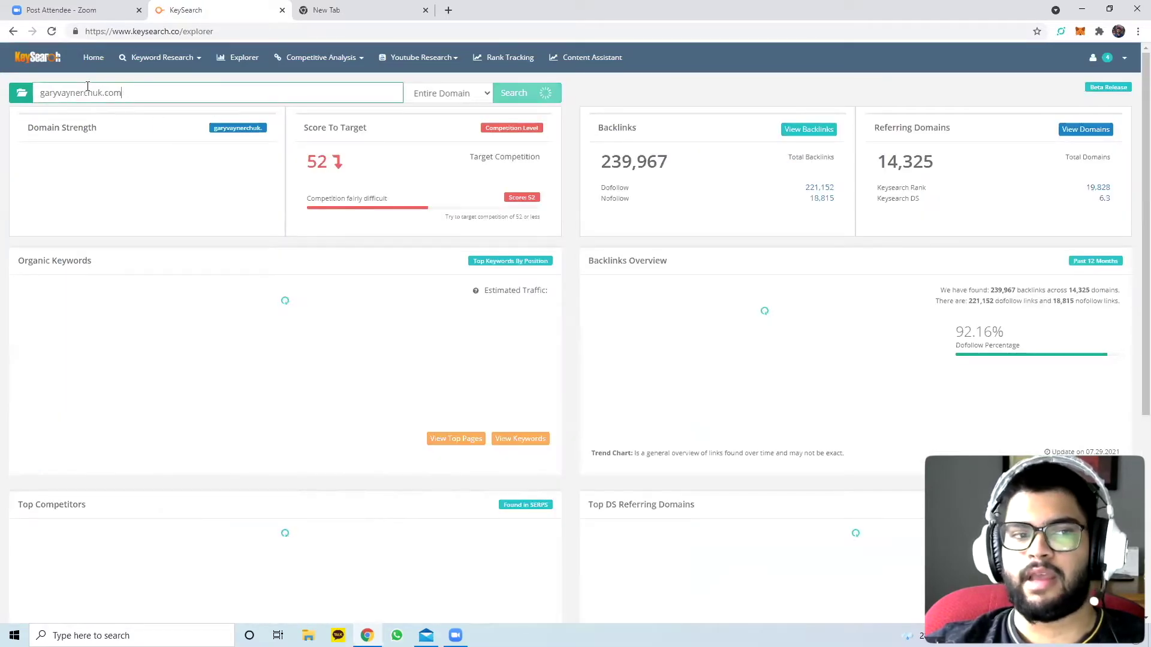
key("shift+Home")
key("BackSpace")
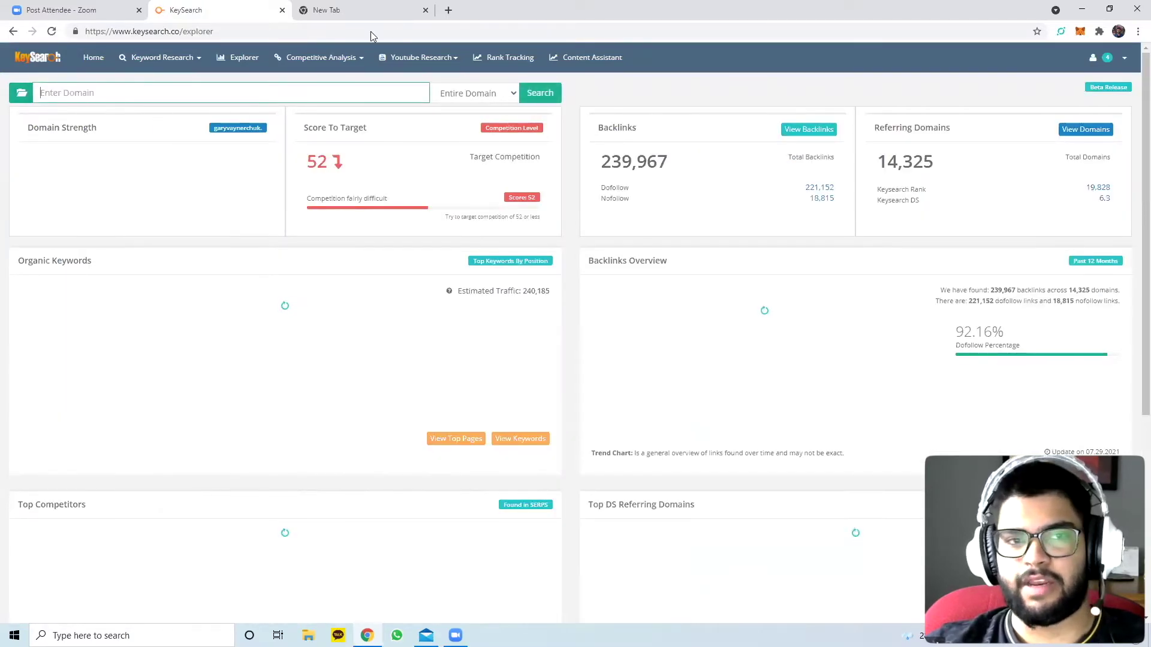
Find the Allen & Overy website through a web search for "allenovery" in a new tab and copy its address
left_click(446, 7)
type("all")
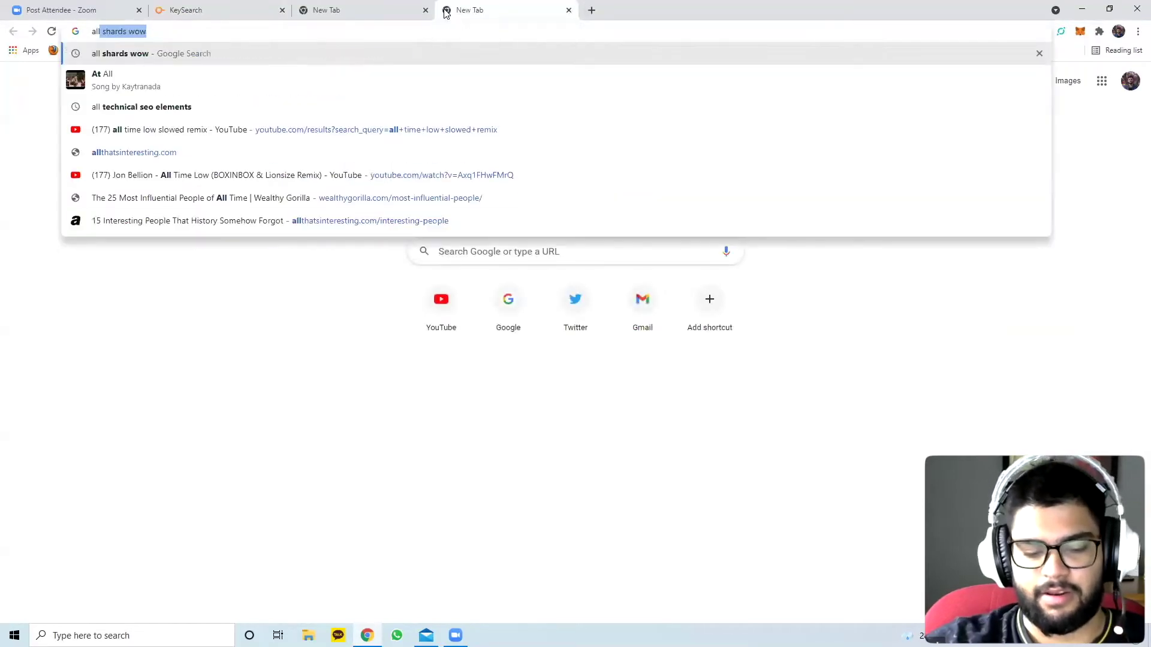
type("enovery")
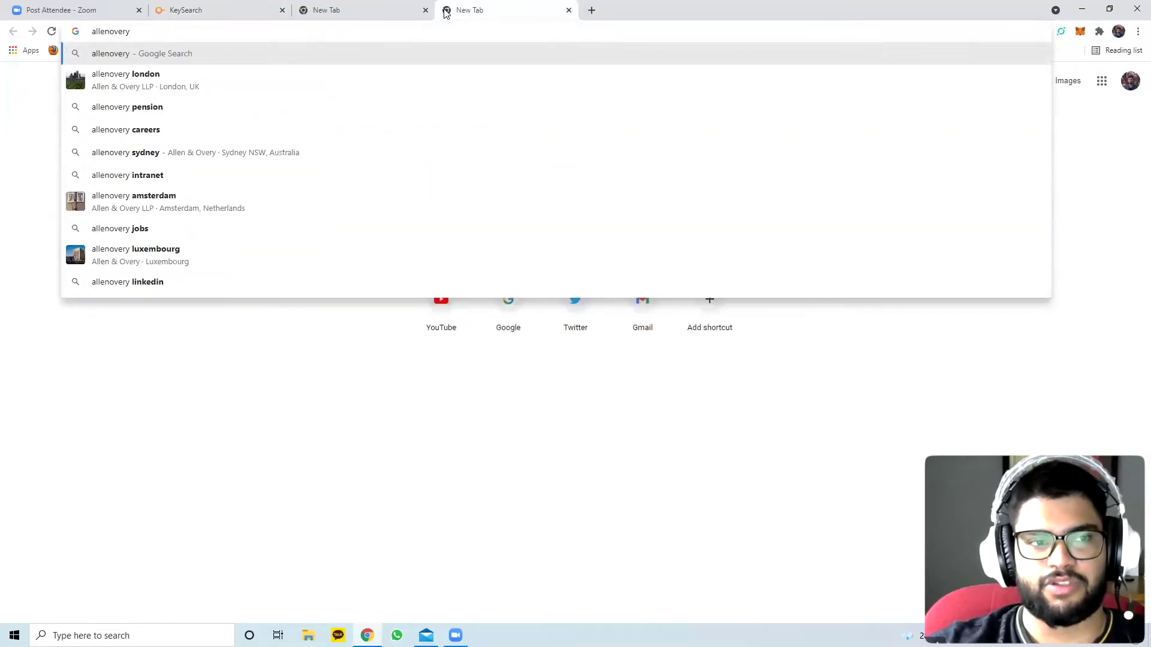
key("Return")
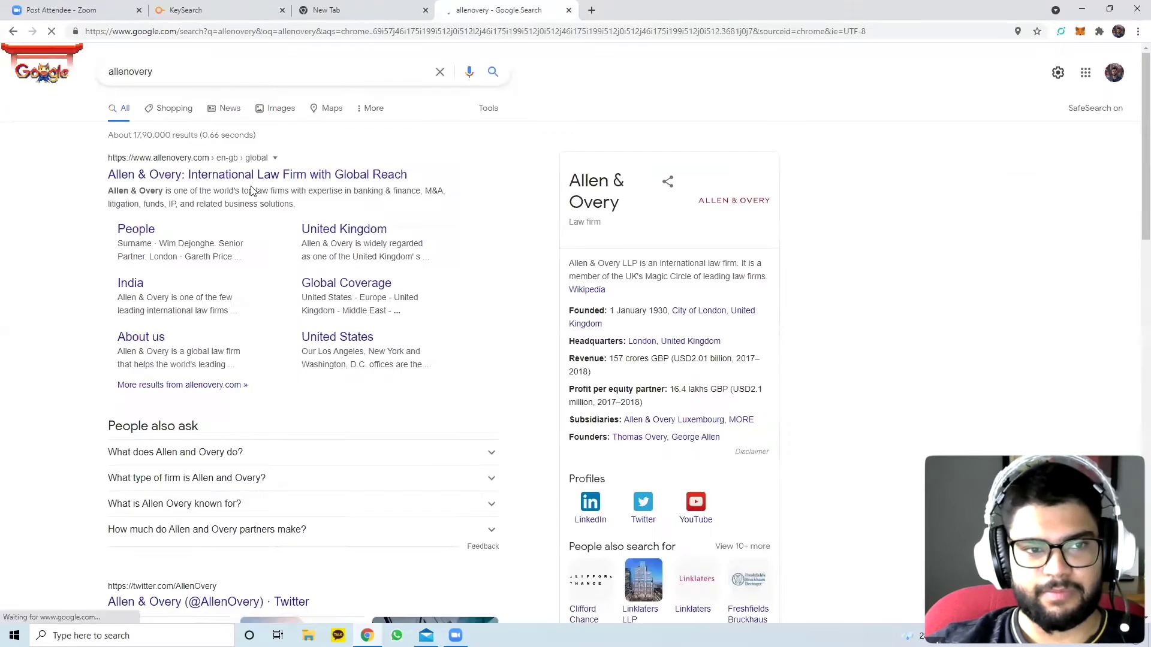
left_click(257, 32)
key("ctrl+c")
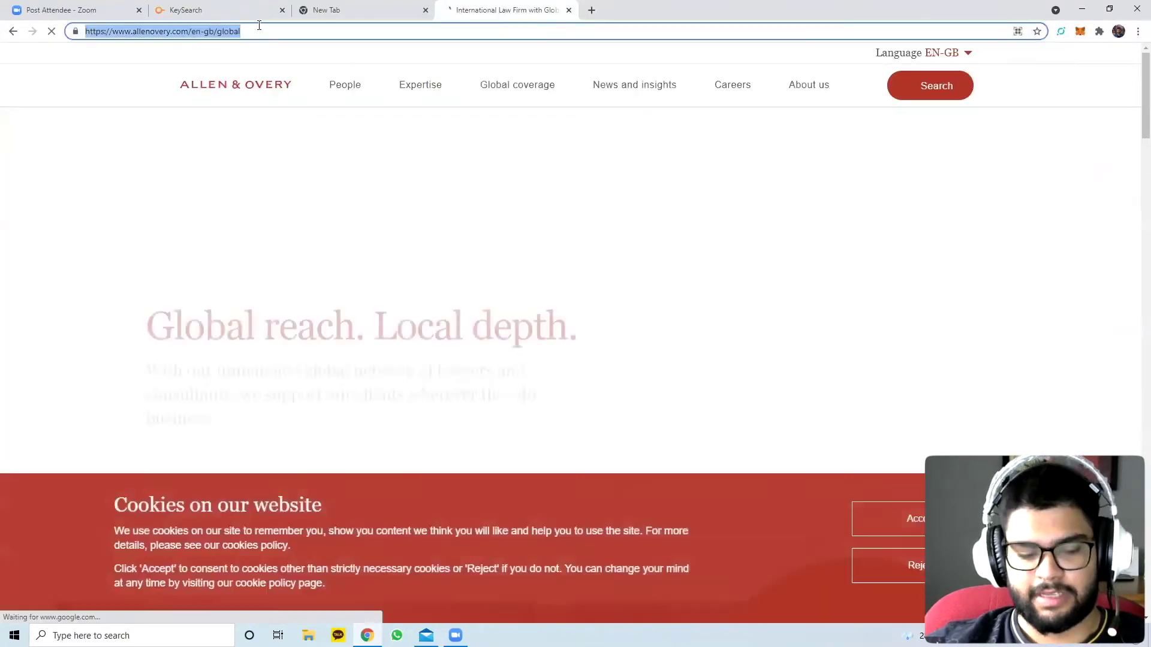
left_click(331, 9)
left_click(186, 11)
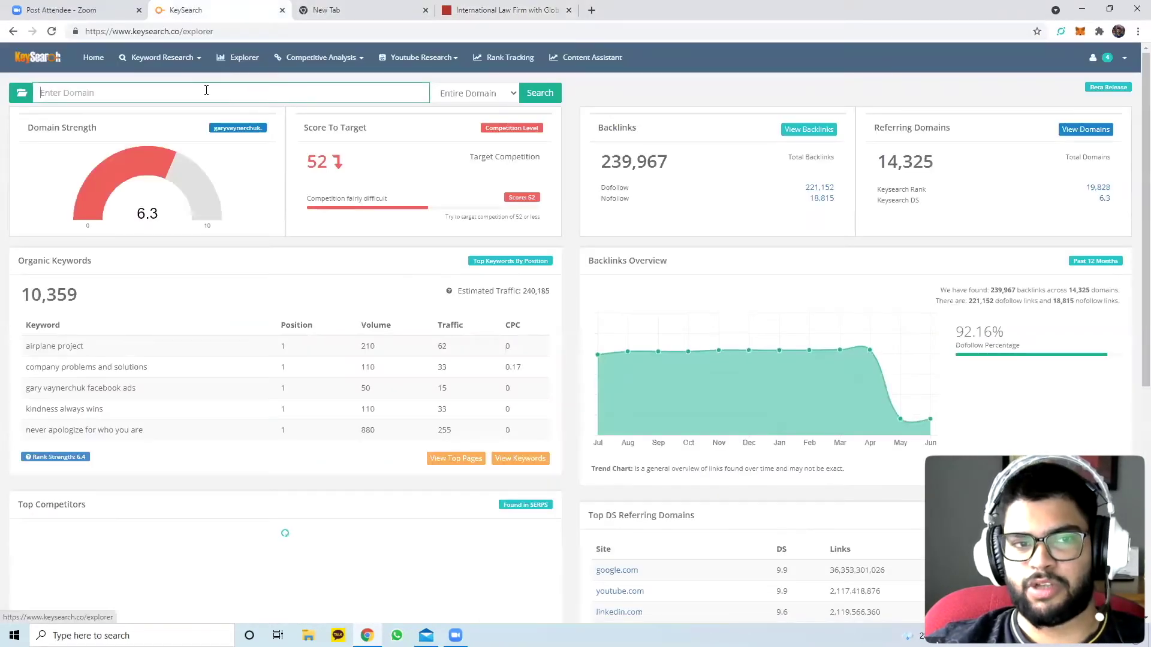
key("ctrl+v")
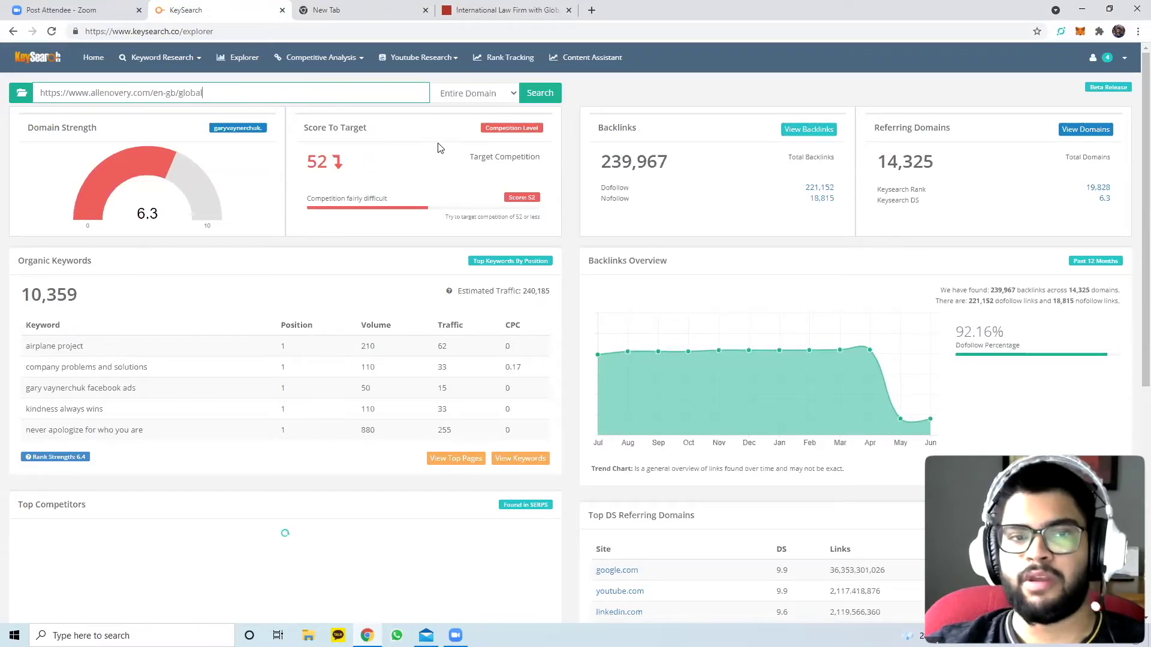
left_click(543, 94)
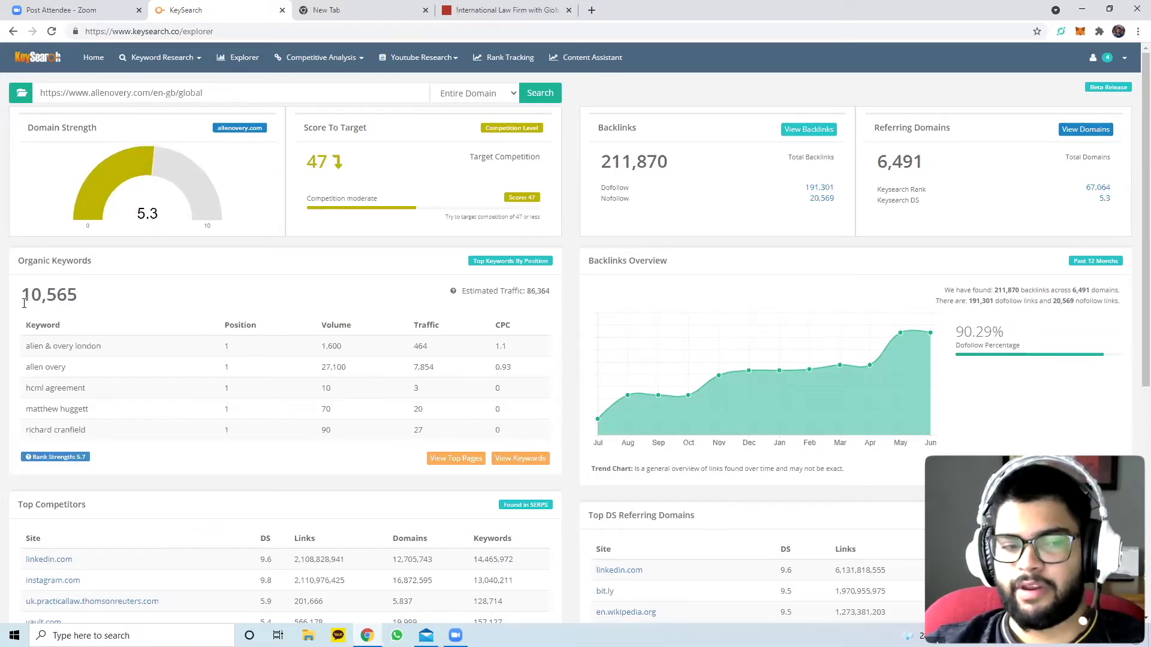
Examine the organic keyword count and the estimated traffic of the Allen & Overy domain
left_click_drag(23, 298, 105, 306)
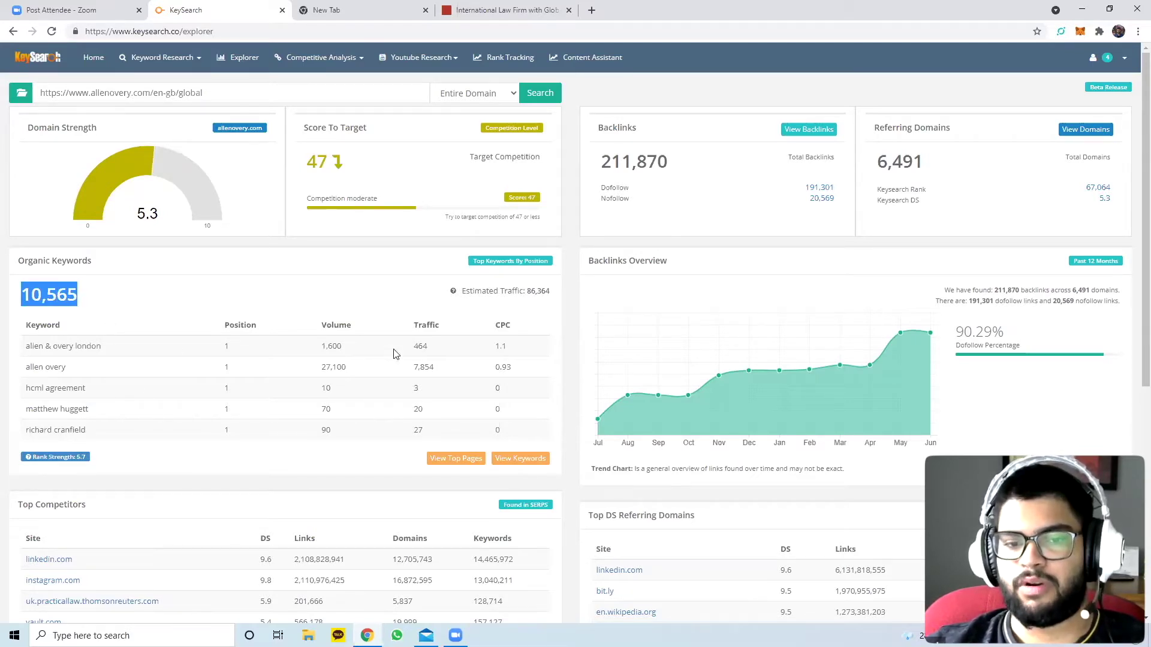
left_click_drag(463, 292, 547, 293)
left_click(556, 305)
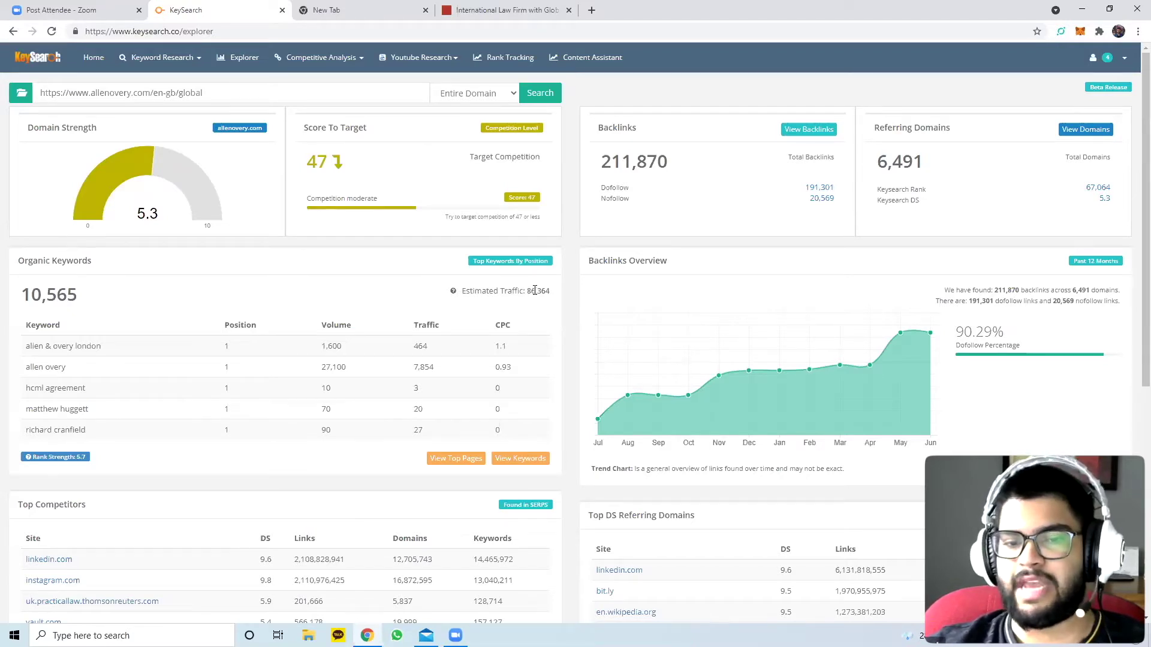
triple_click(535, 290)
left_click(564, 285)
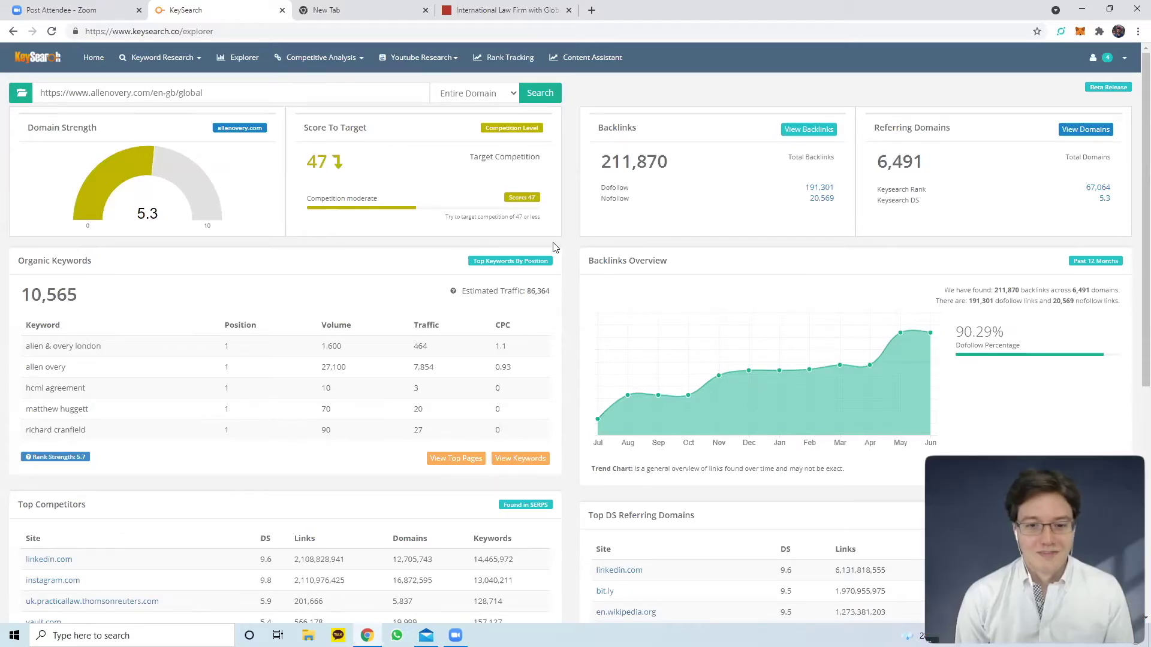
Examine the Allen & Overy report's top competitors, referring domains, backlinks overview and domain strength
scroll(554, 248, "down", 1)
scroll(554, 248, "down", 3)
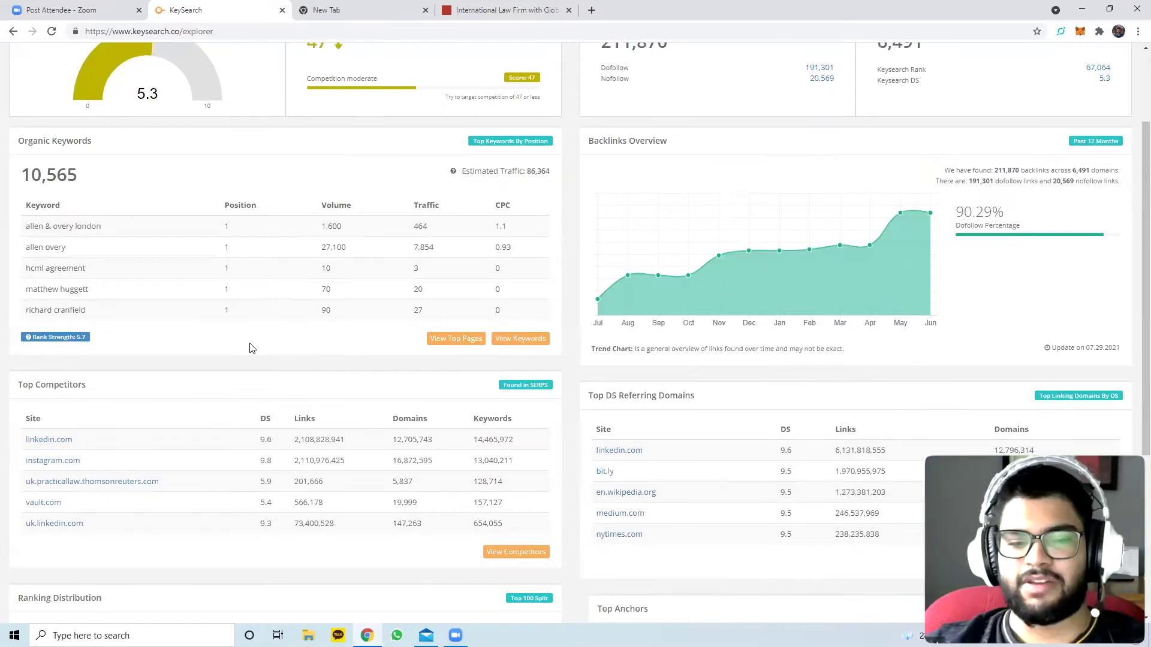
scroll(283, 388, "down", 2)
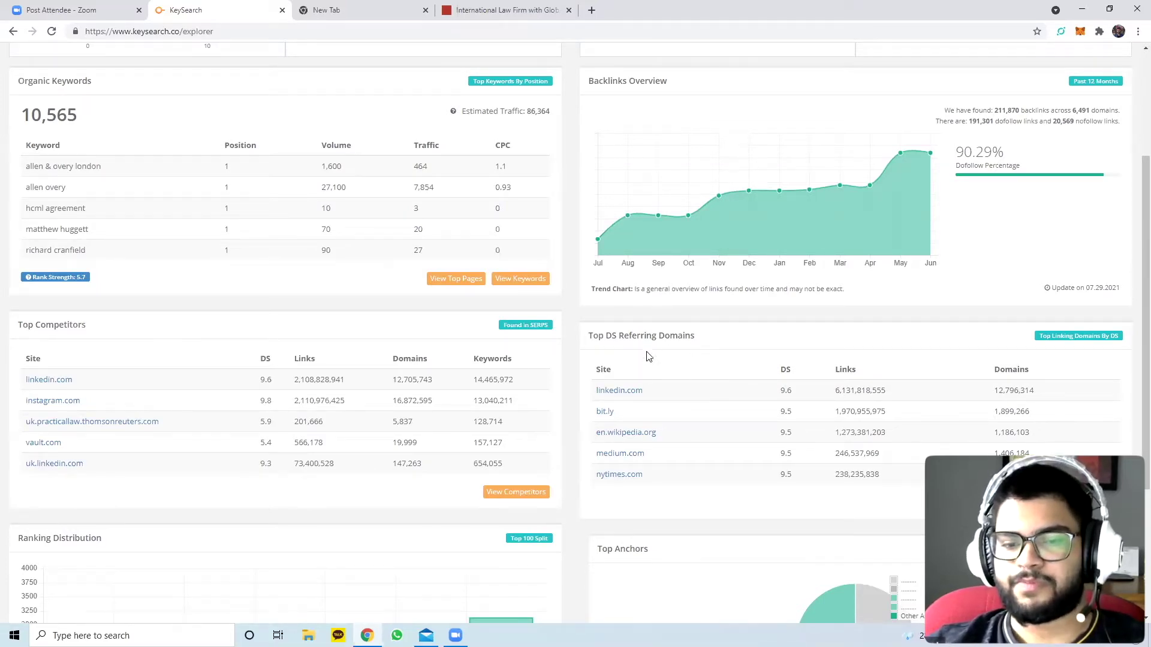
scroll(645, 440, "up", 3)
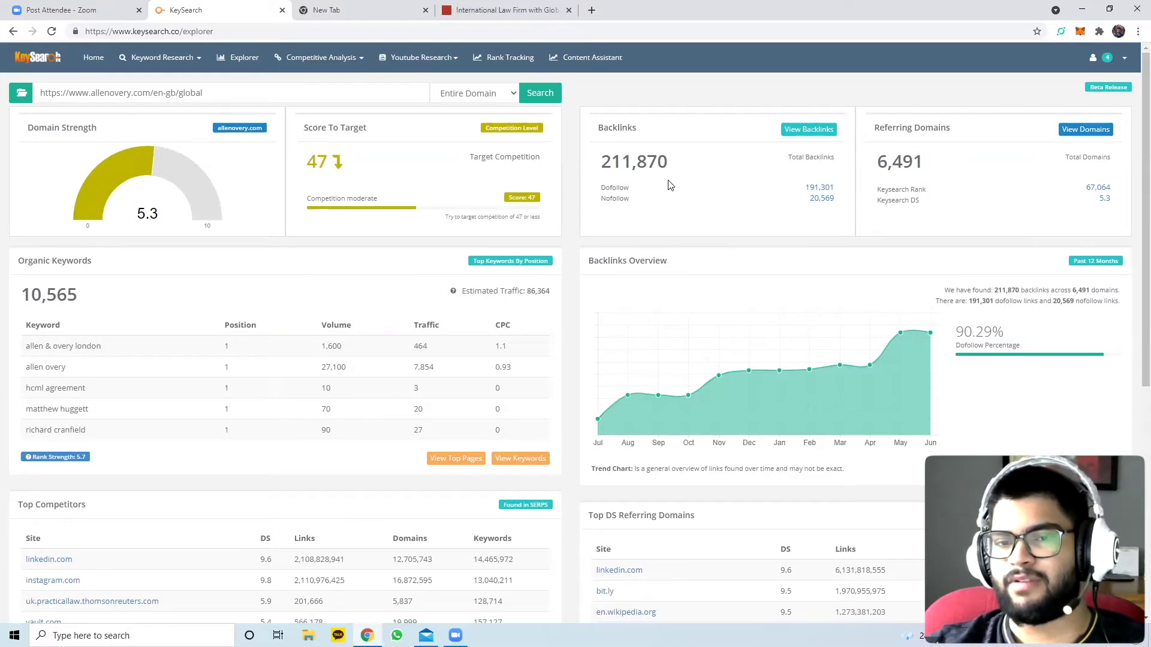
scroll(721, 197, "down", 5)
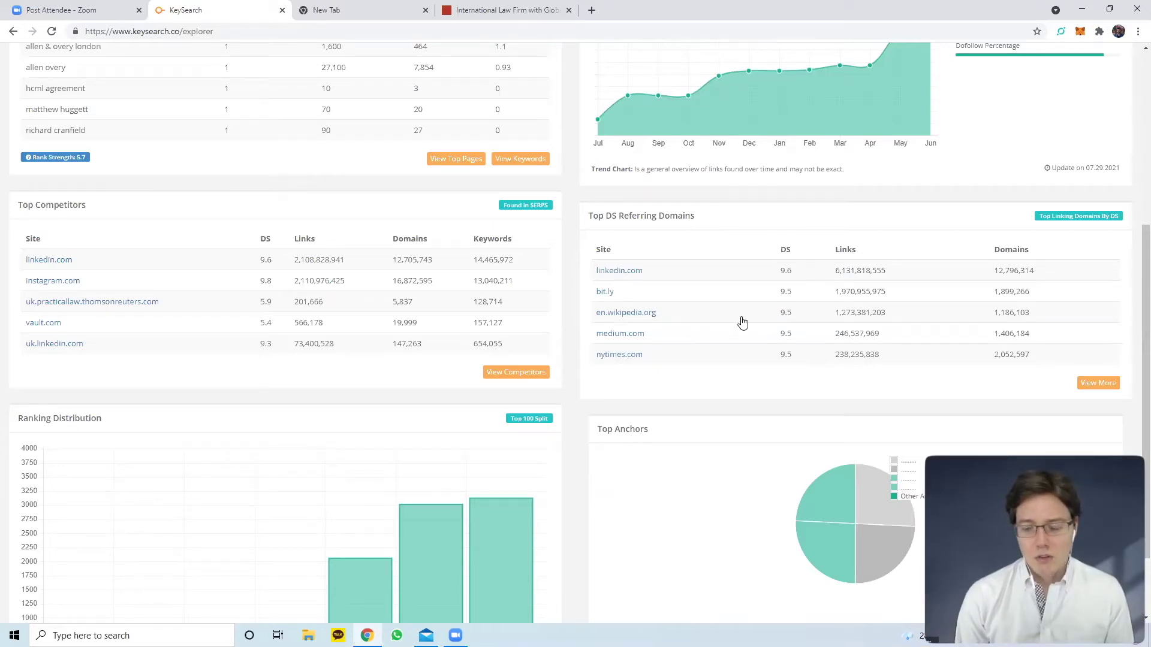
scroll(742, 323, "up", 1)
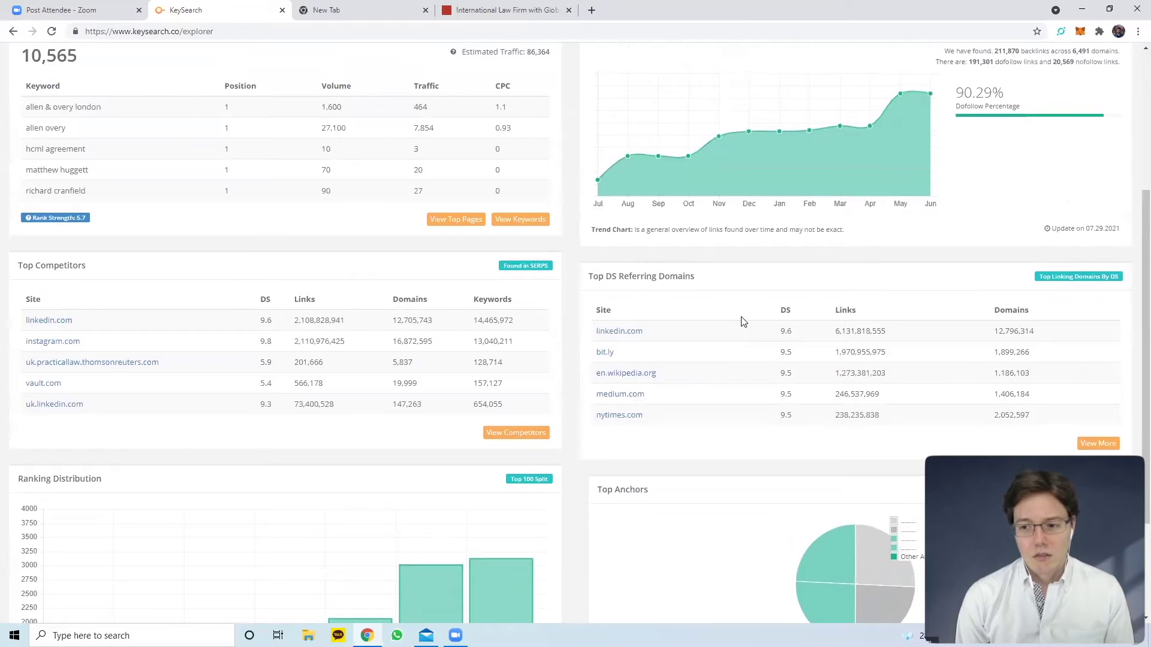
scroll(743, 322, "up", 1)
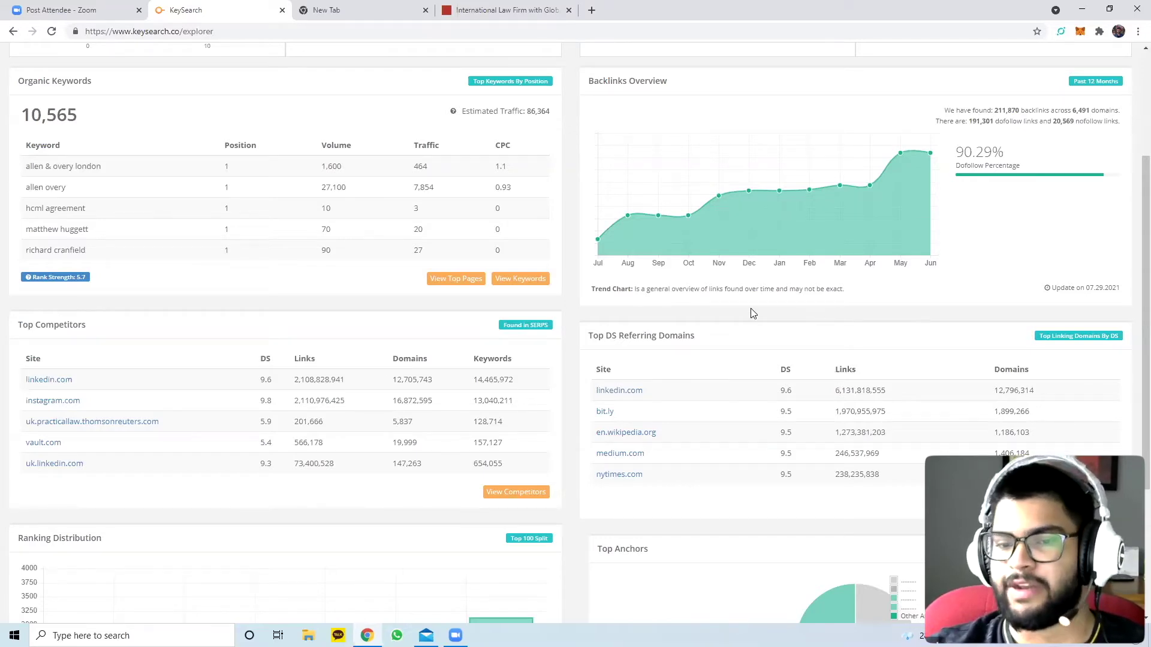
scroll(751, 313, "down", 1)
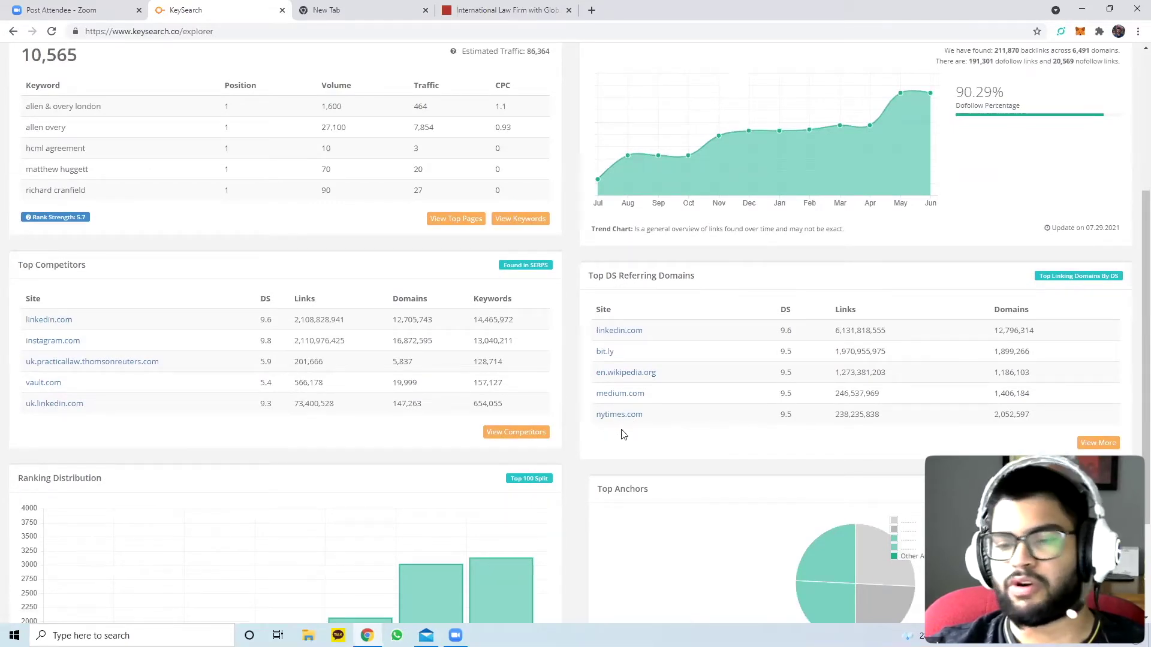
scroll(623, 434, "up", 2)
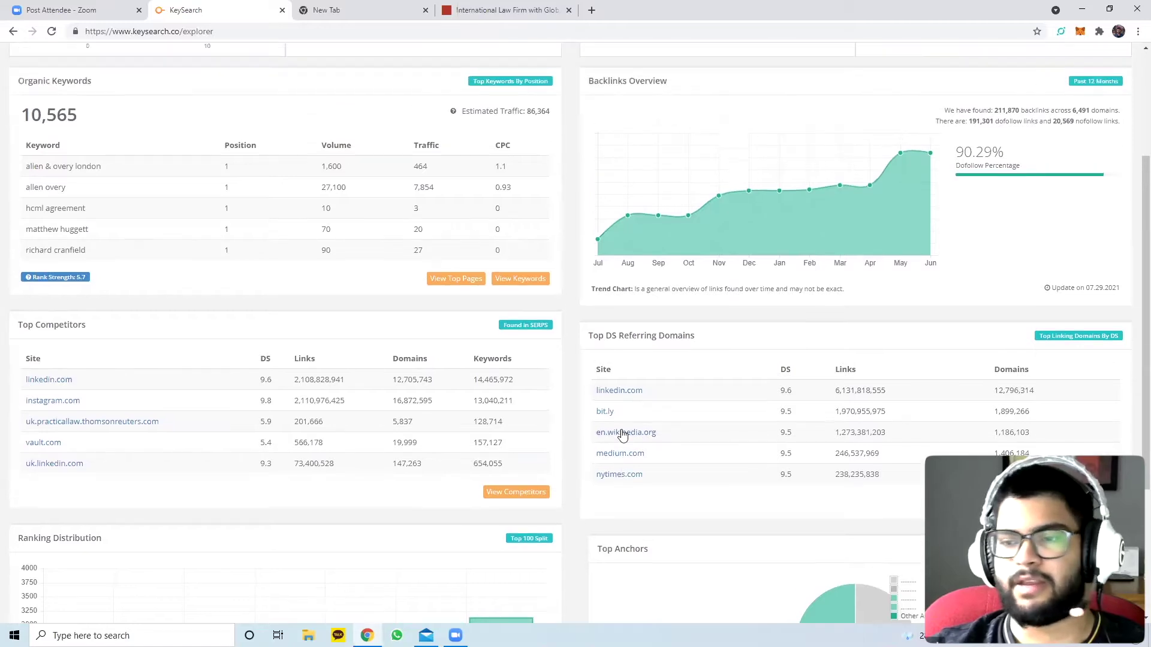
scroll(623, 436, "up", 1)
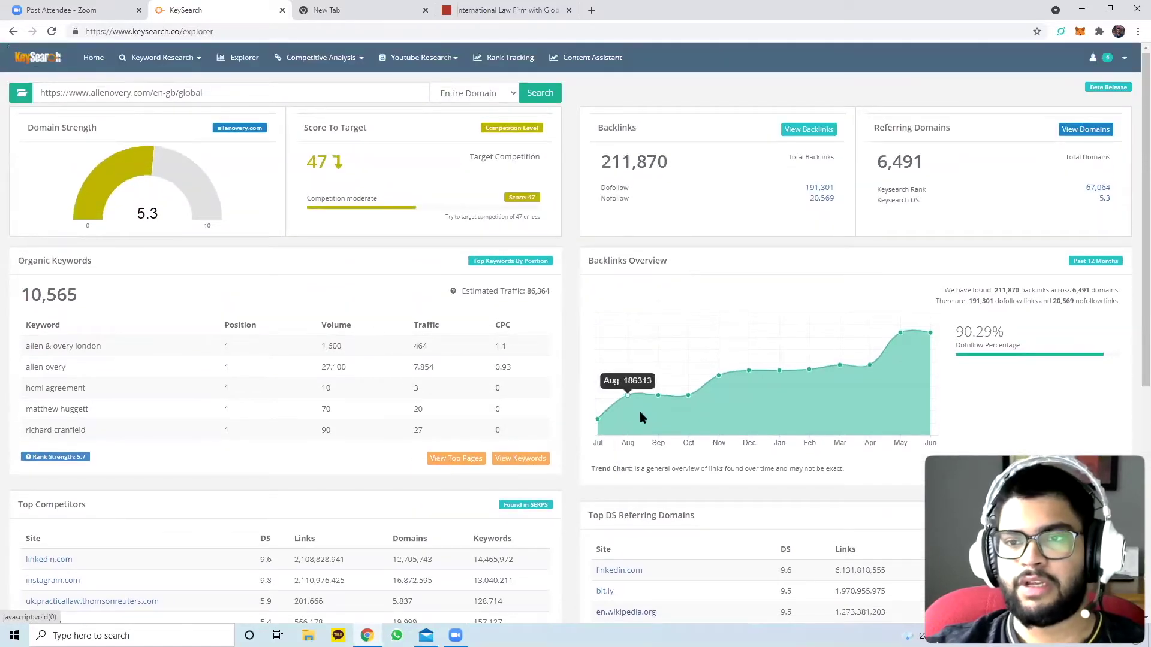
mouse_move(154, 150)
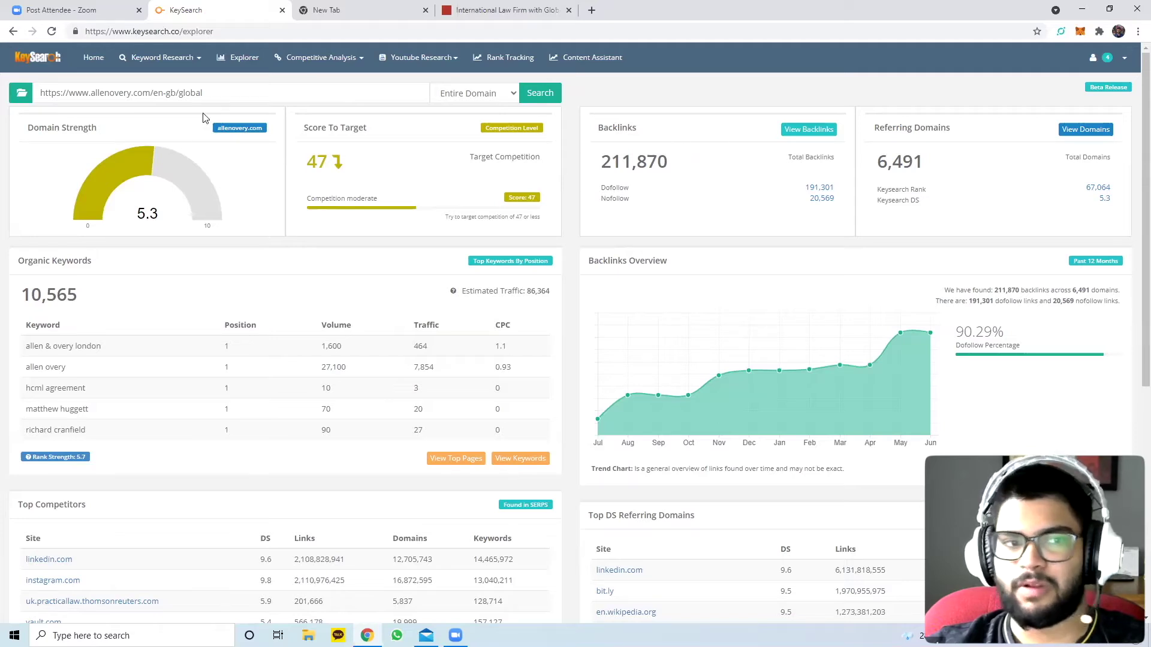
Open a second KeySearch Explorer in a new browser tab and switch to it
left_click_drag(220, 97, 41, 109)
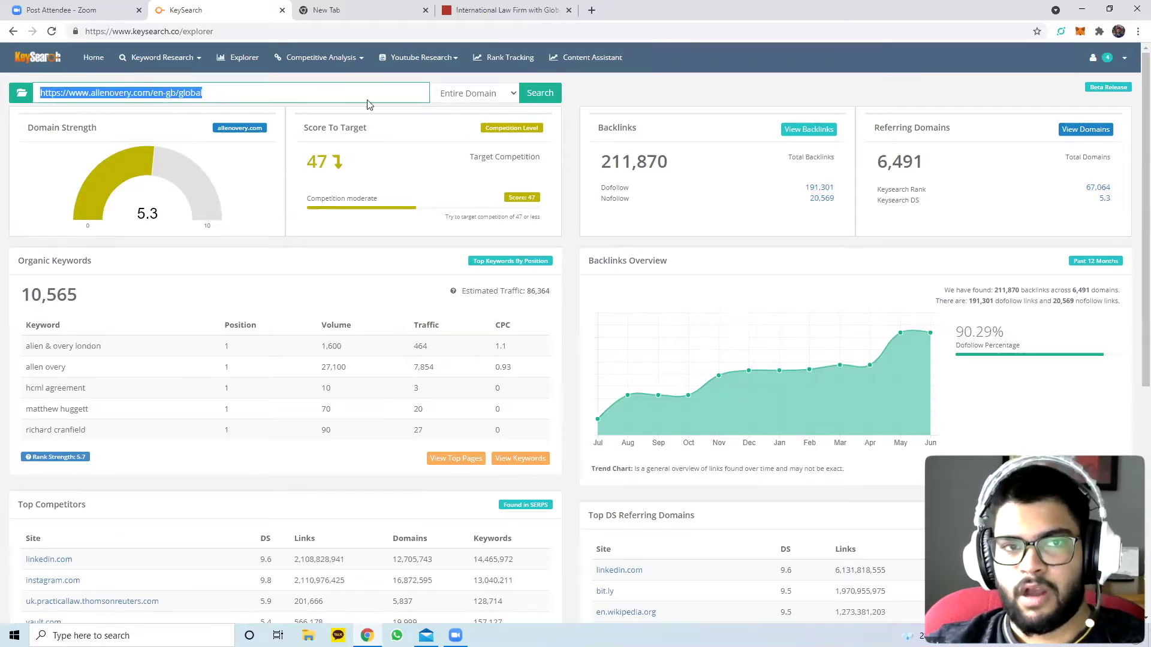
right_click(252, 58)
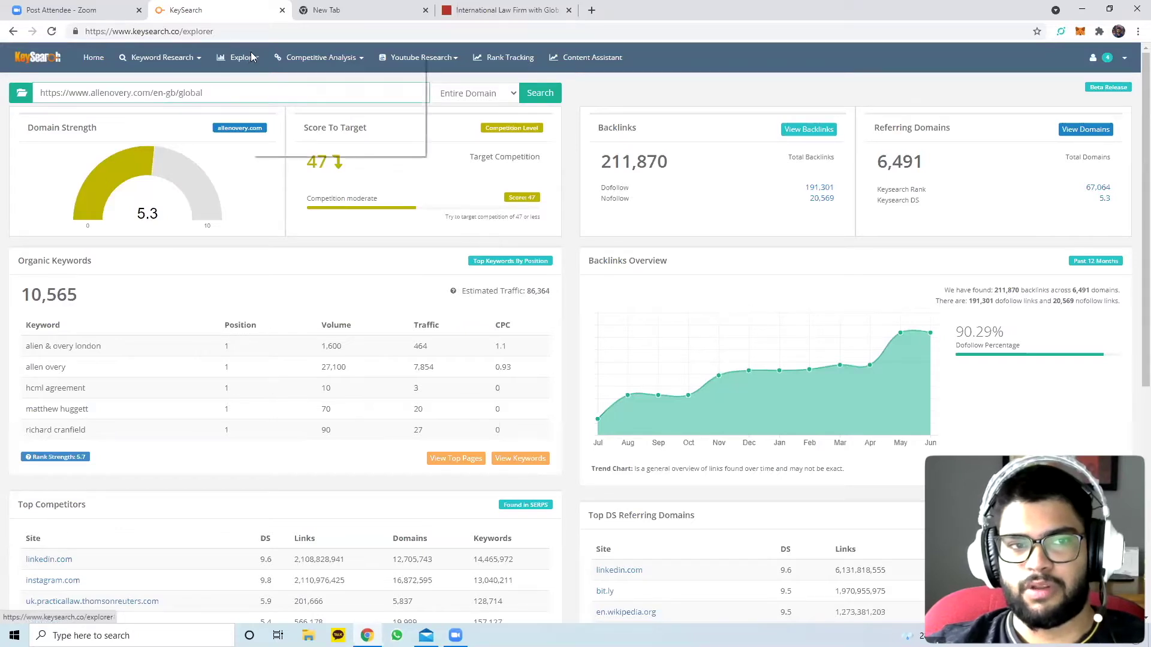
left_click(288, 66)
left_click(334, 9)
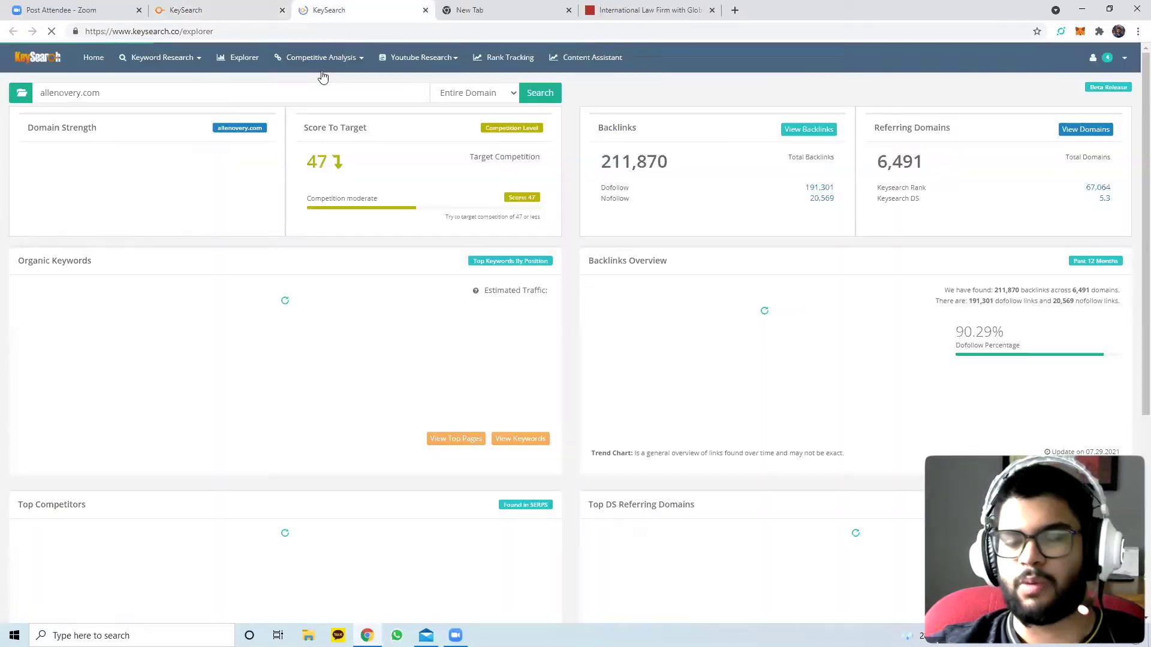
Replace the domain in the new Explorer with seoulinspired.com and run the analysis
left_click_drag(141, 93, 37, 92)
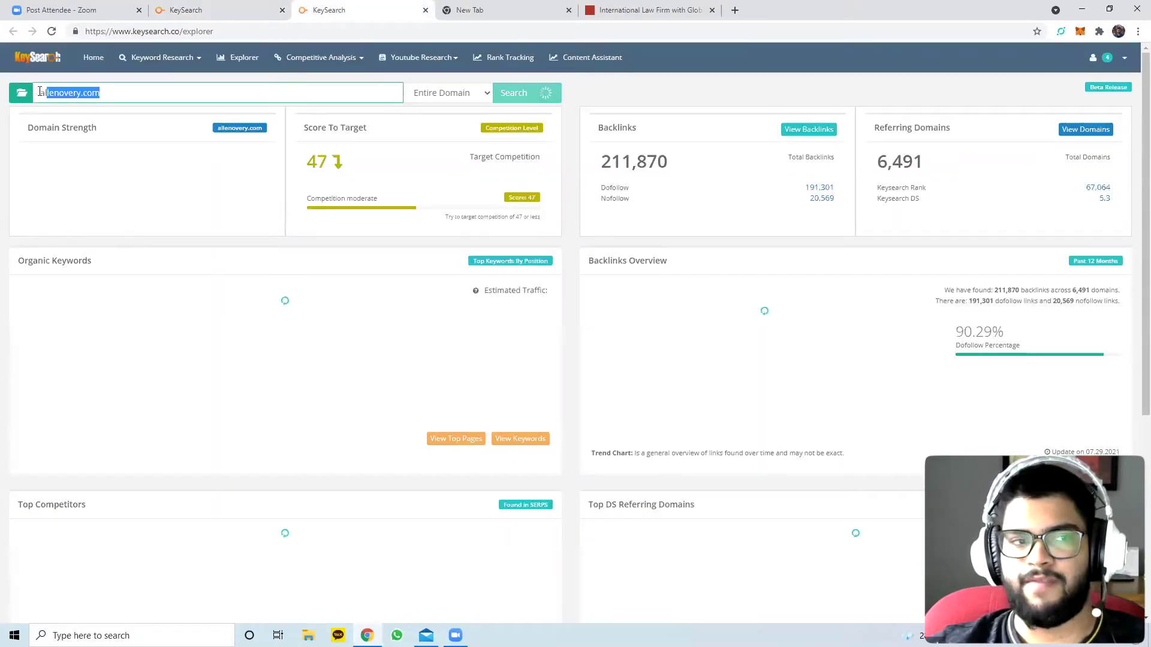
type("seoulinsp")
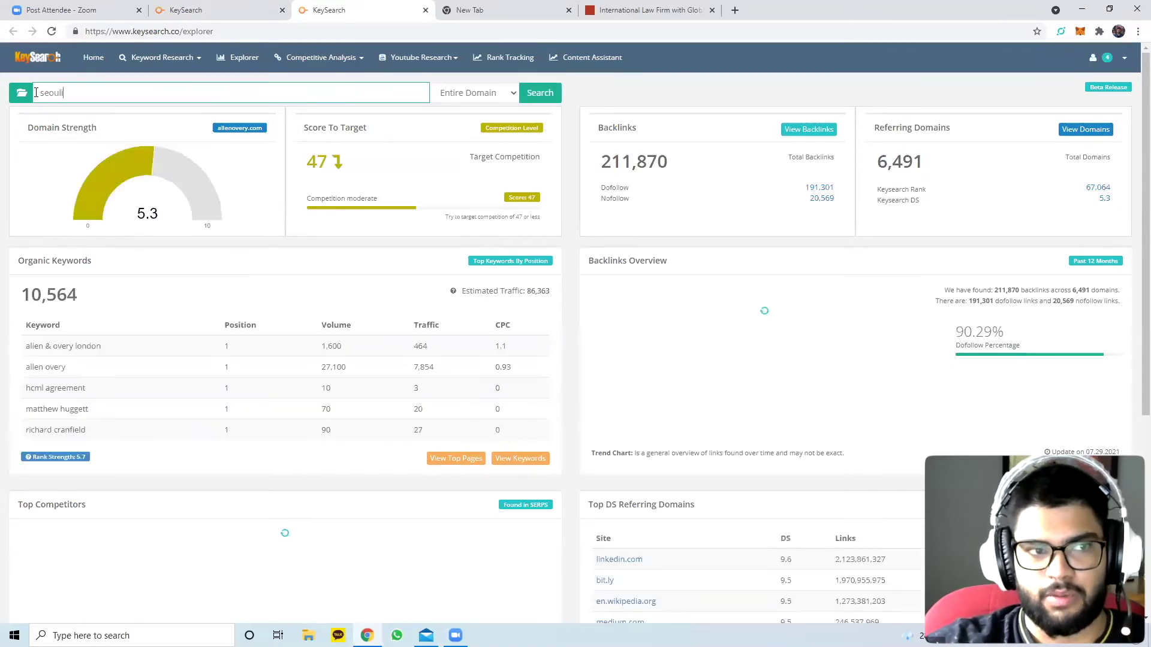
type("ired.com")
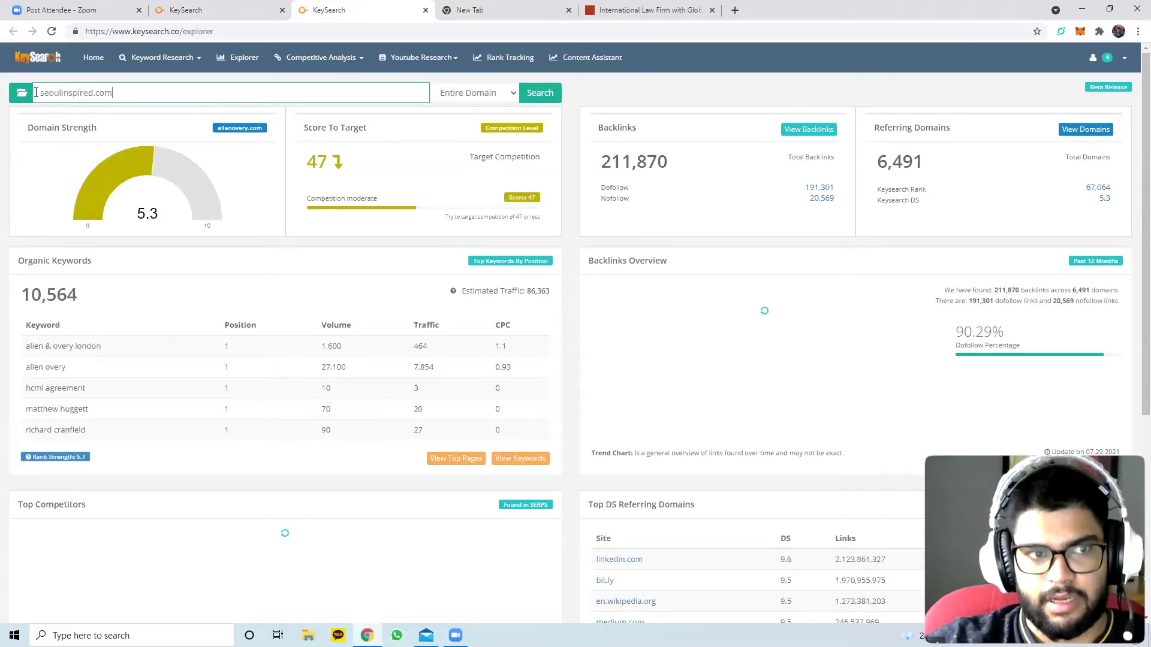
key("Return")
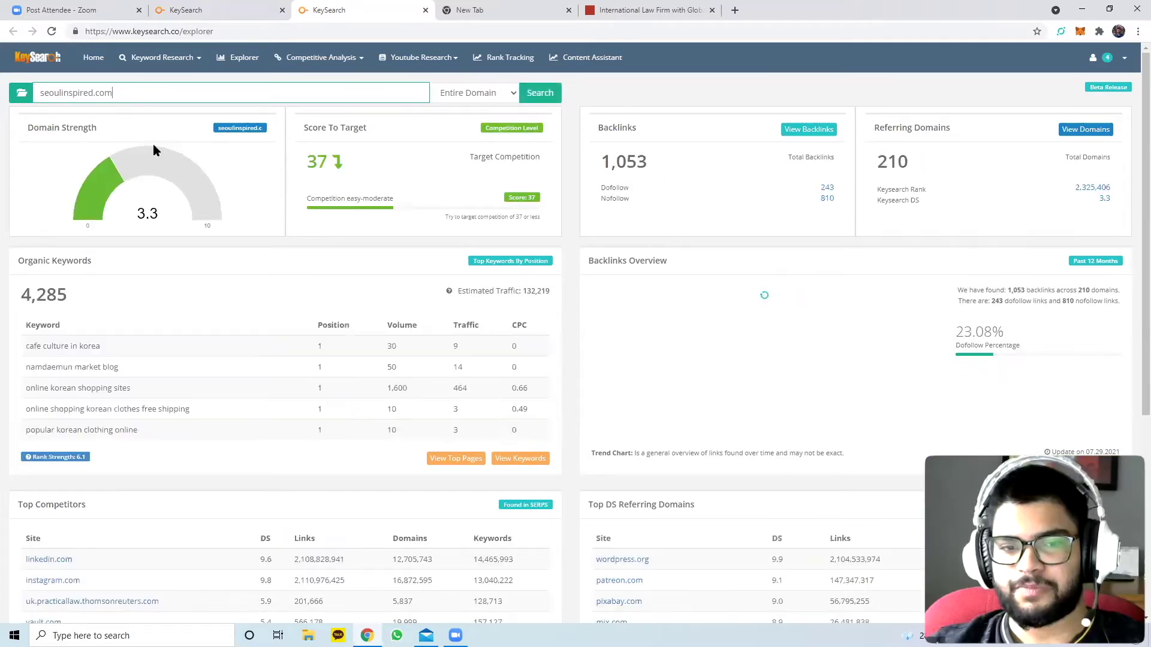
Compare the backlinks and top referring domains in the Allen & Overy report with the backlink total for seoulinspired.com
left_click(234, 7)
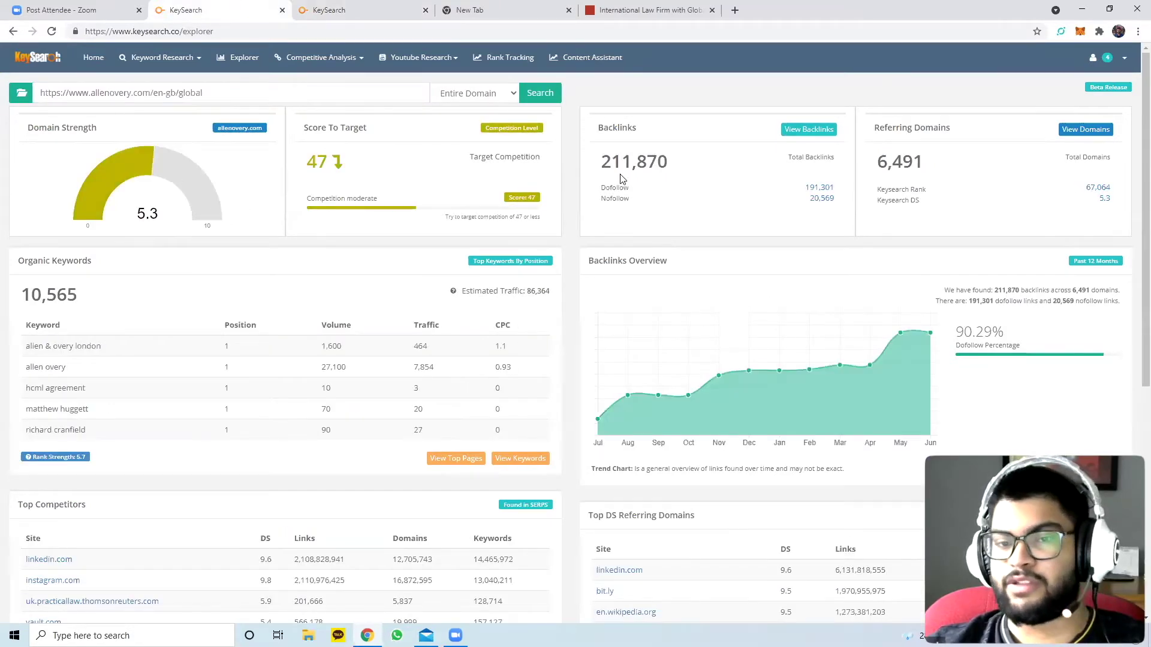
scroll(617, 174, "down", 4)
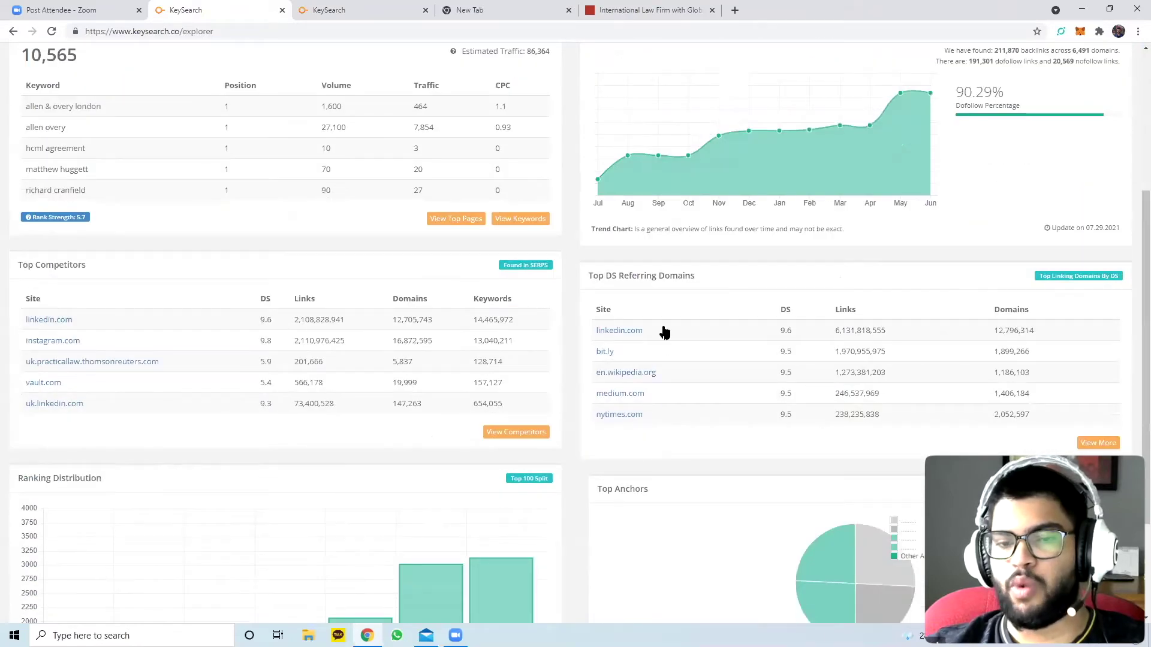
scroll(659, 422, "up", 5)
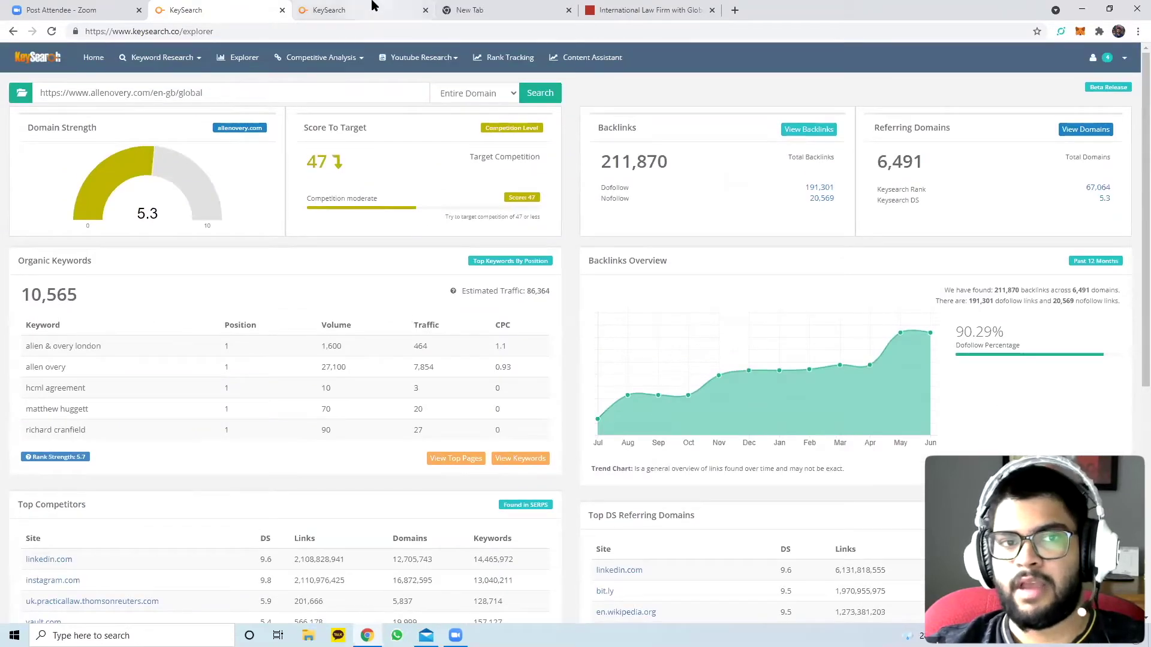
left_click(336, 9)
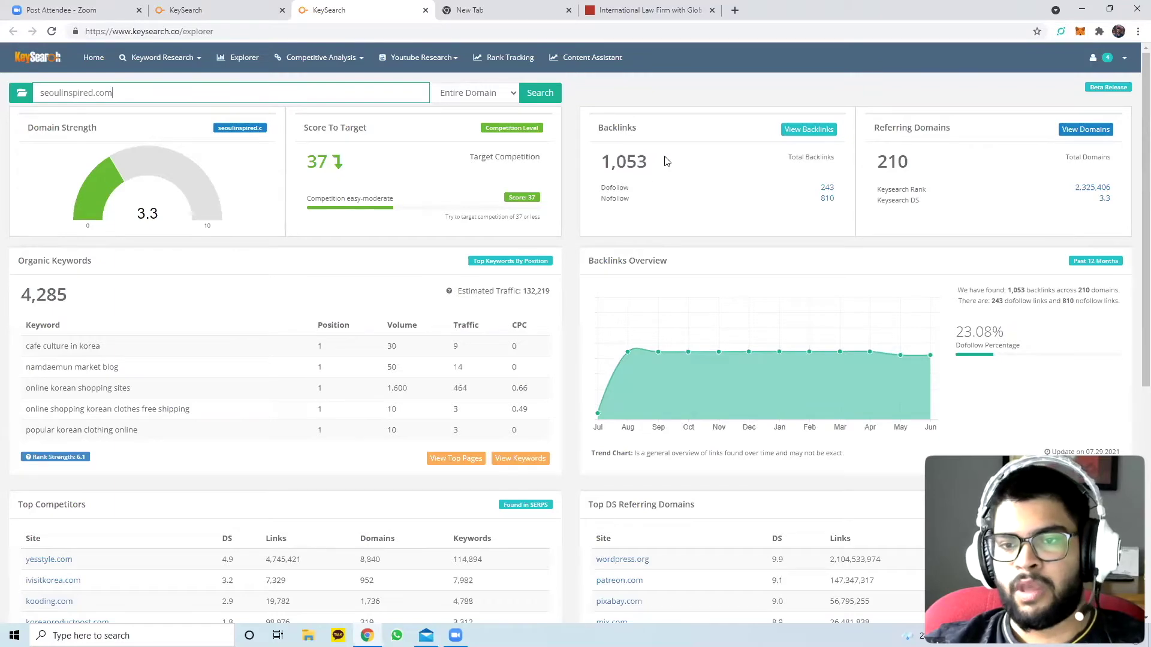
left_click_drag(666, 161, 604, 163)
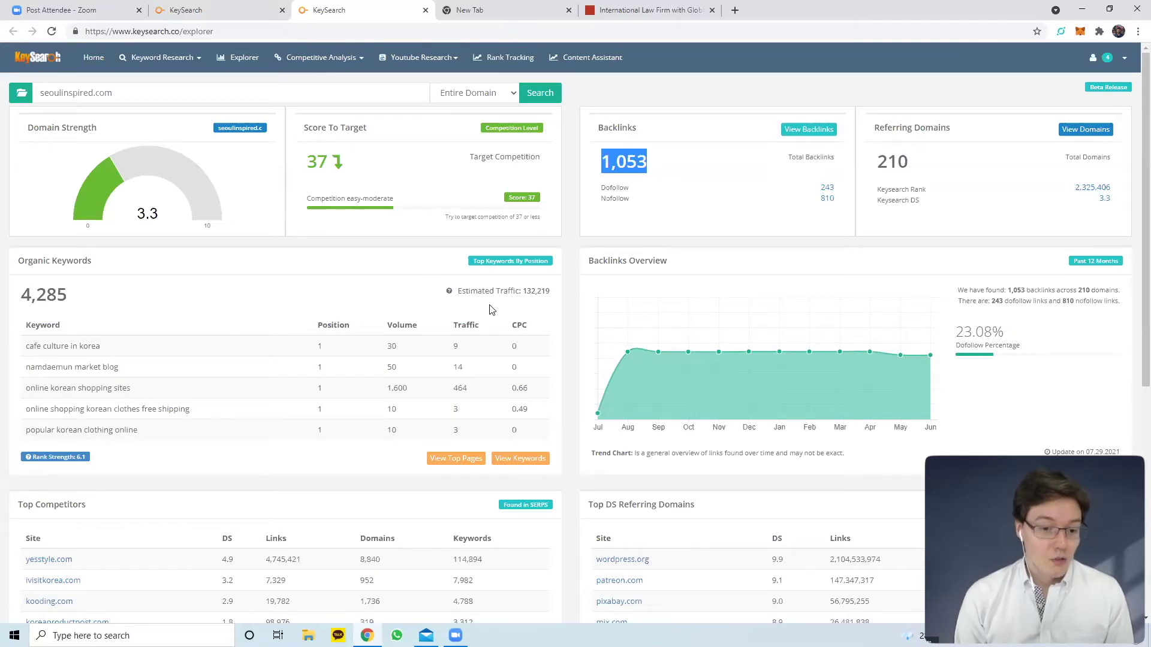
Open the full organic keywords lists for seoulinspired.com and Allen & Overy, and examine the position of the keyword "a&o"
left_click(510, 458)
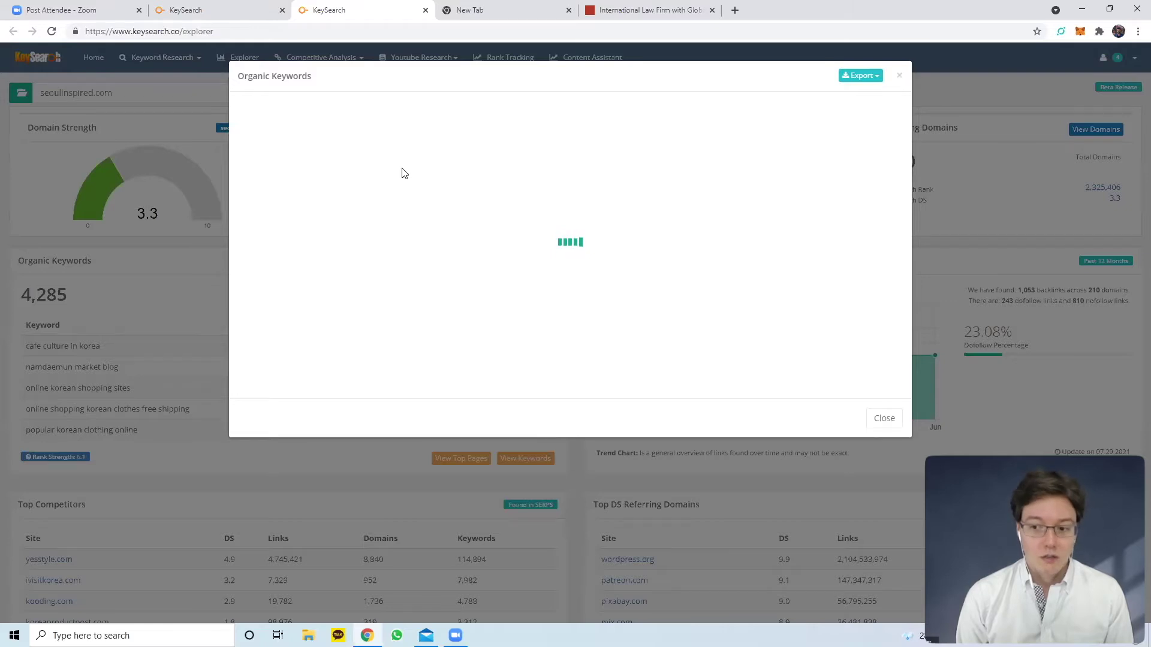
left_click(233, 7)
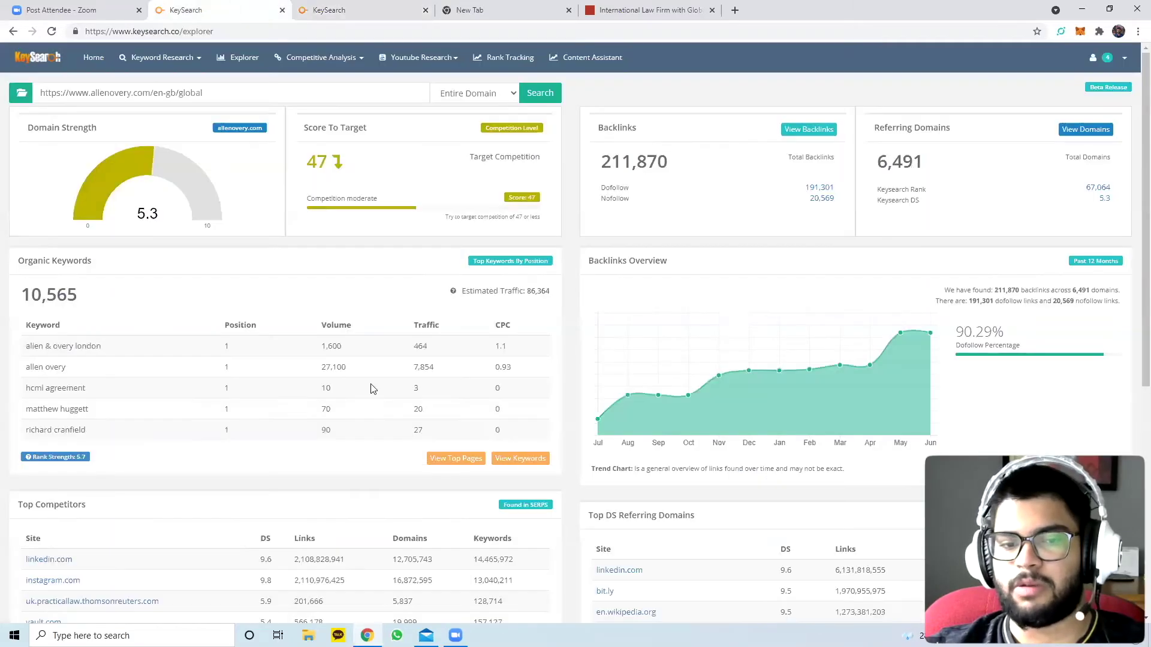
left_click(506, 459)
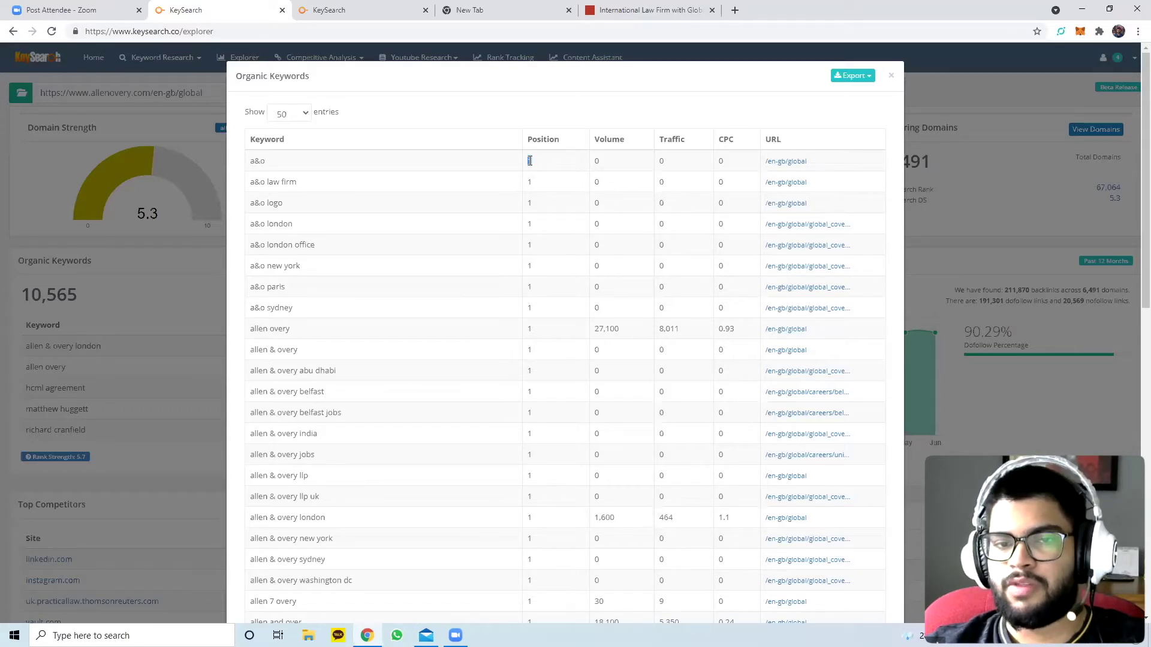
left_click_drag(529, 161, 256, 161)
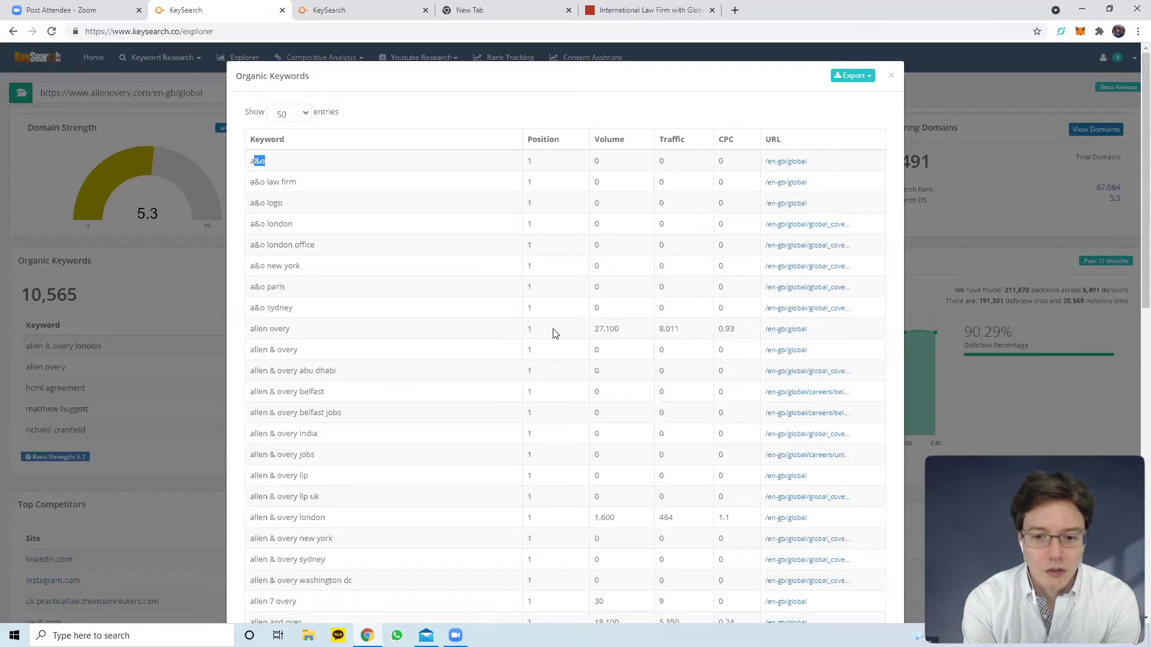
Search Google for "allen overy" in a new browser tab
left_click(737, 10)
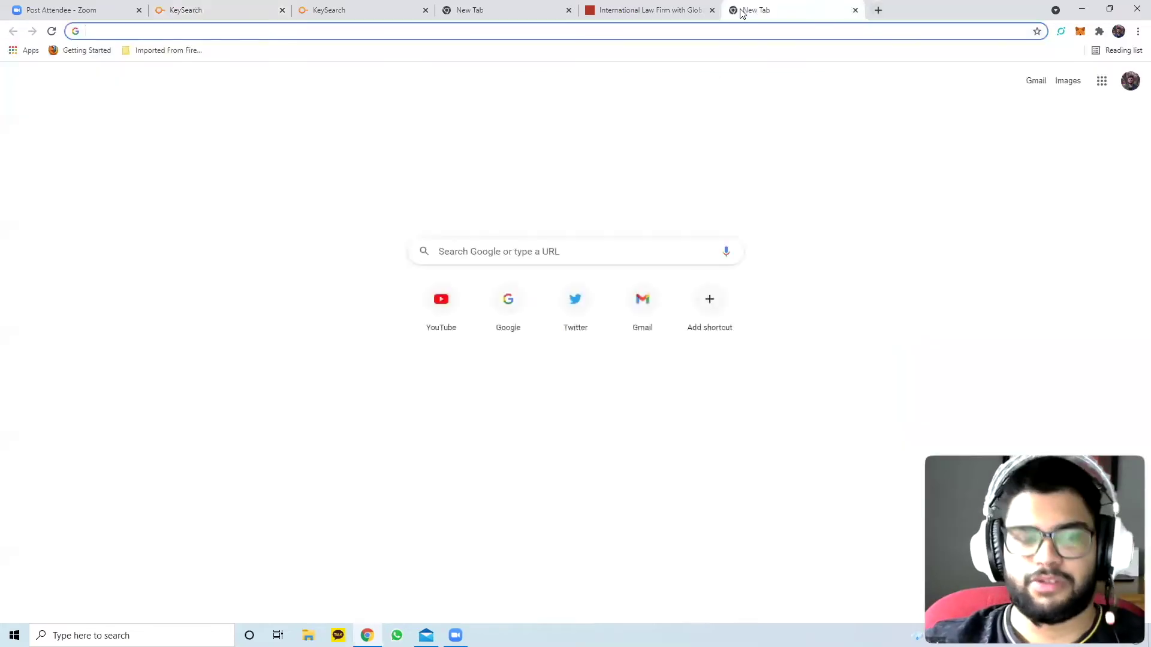
type("allen overy")
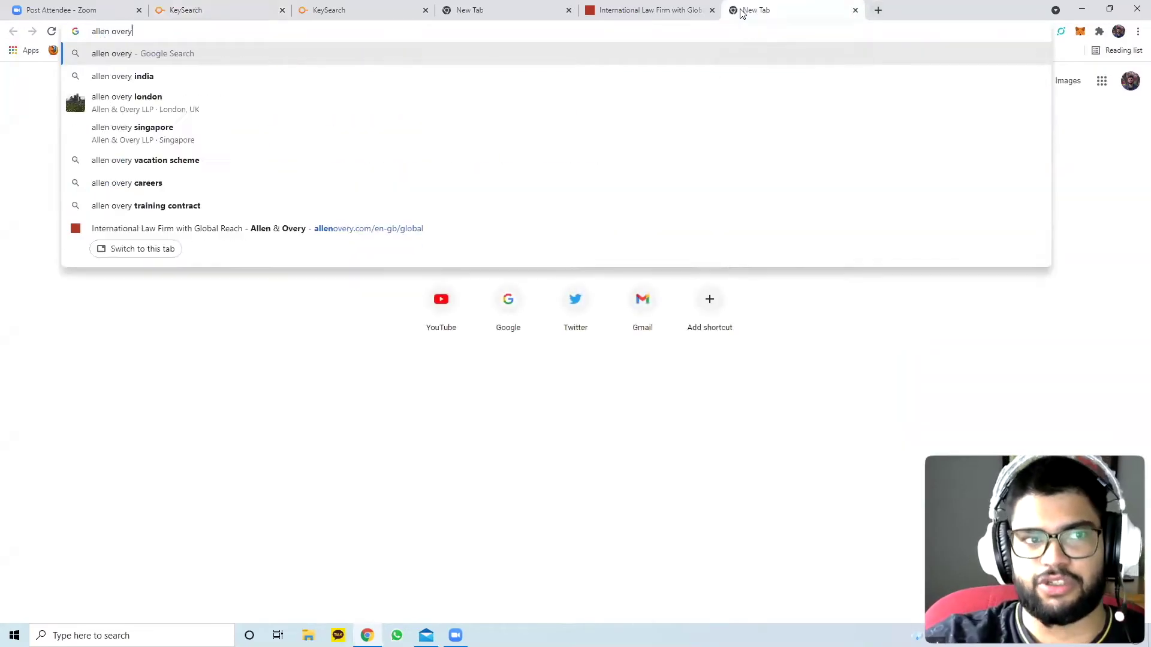
key("Return")
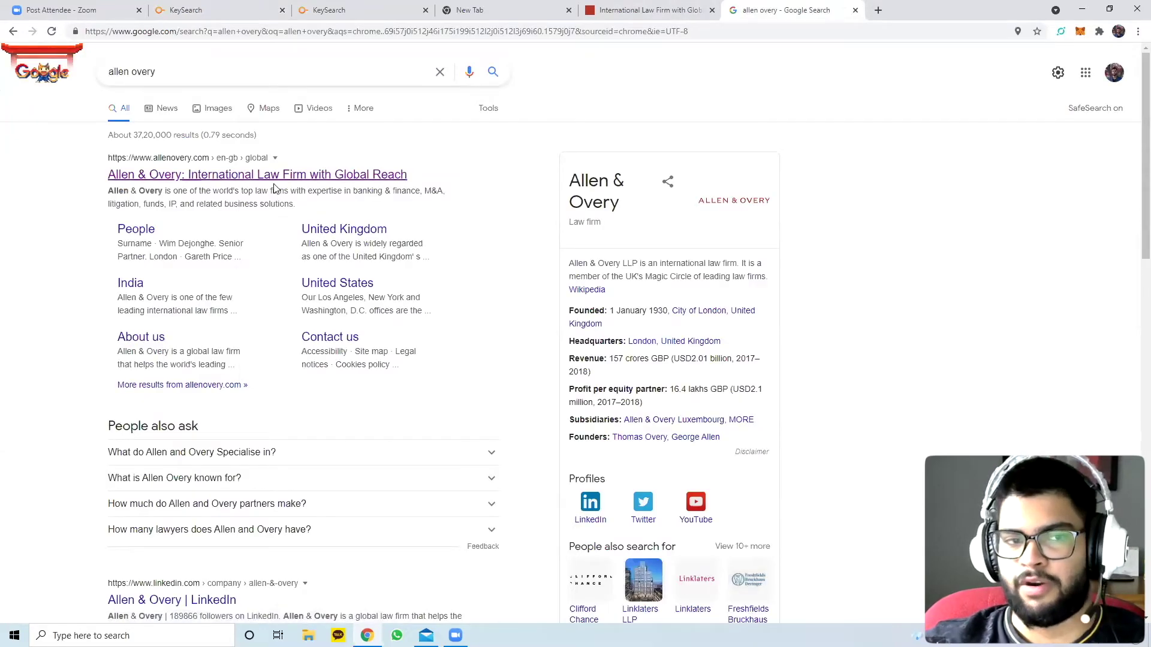
Open the LinkedIn, Wikipedia and Vault.com results for Allen & Overy in separate new tabs
scroll(281, 188, "down", 6)
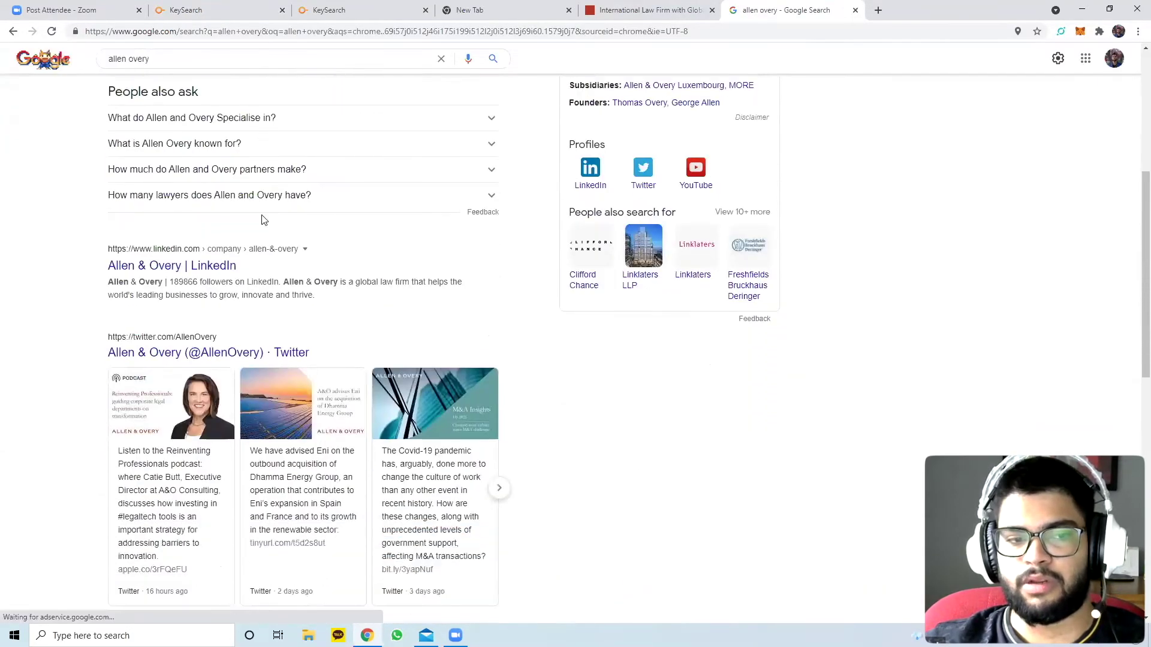
right_click(211, 243)
left_click(243, 249)
scroll(204, 275, "down", 6)
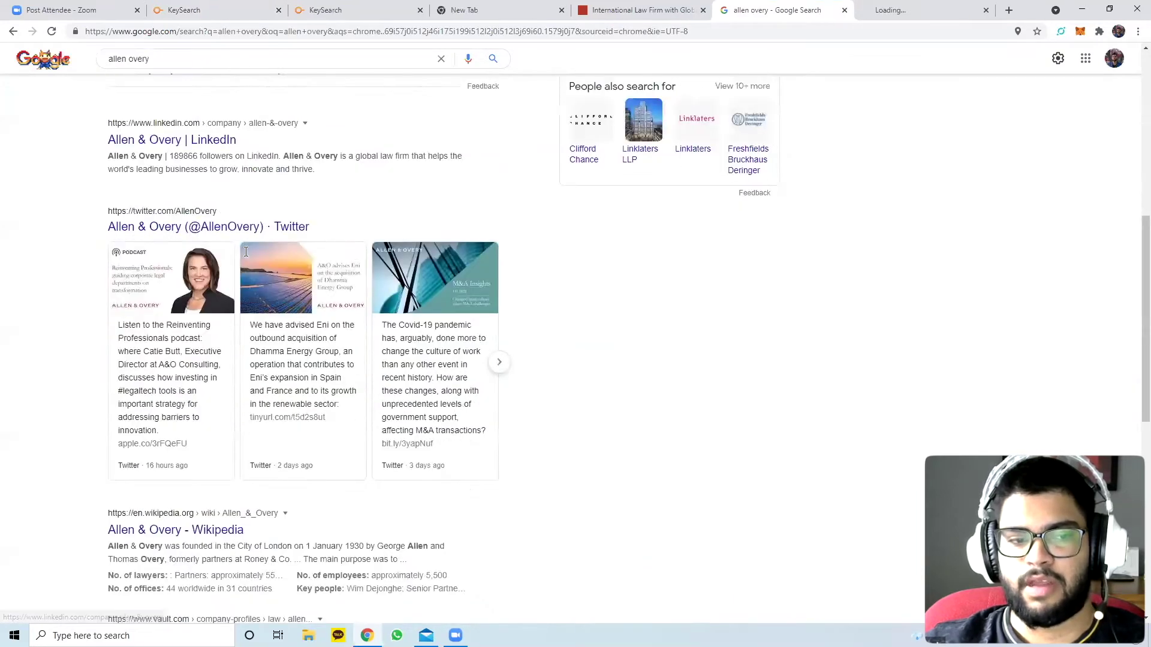
right_click(204, 274)
left_click(251, 283)
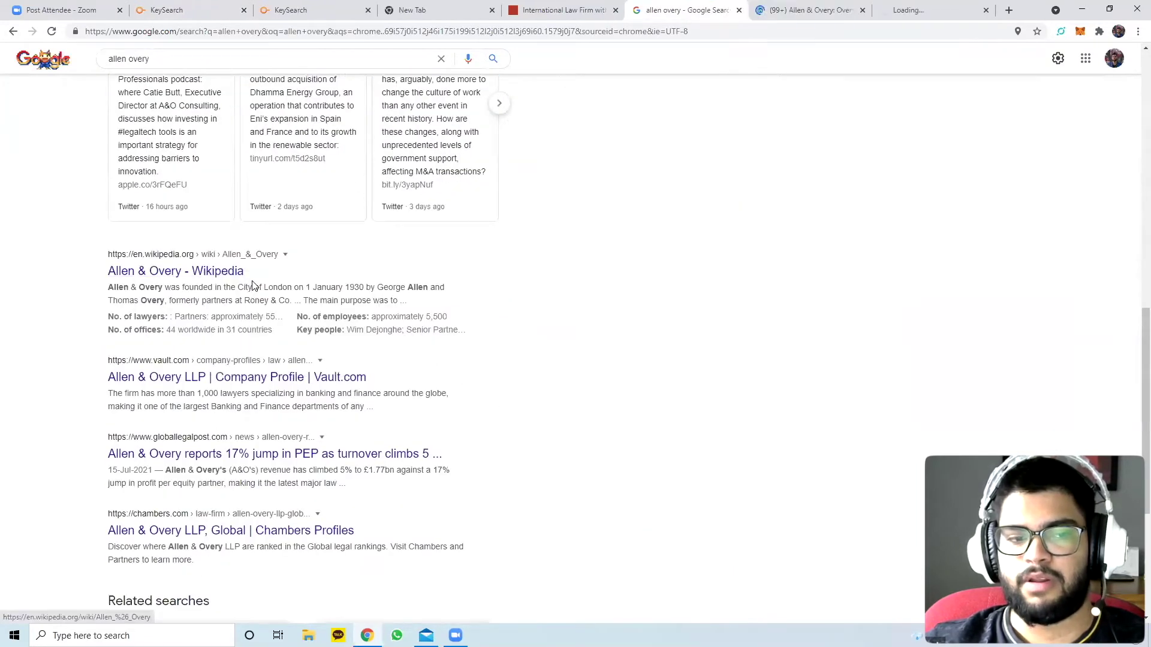
right_click(183, 385)
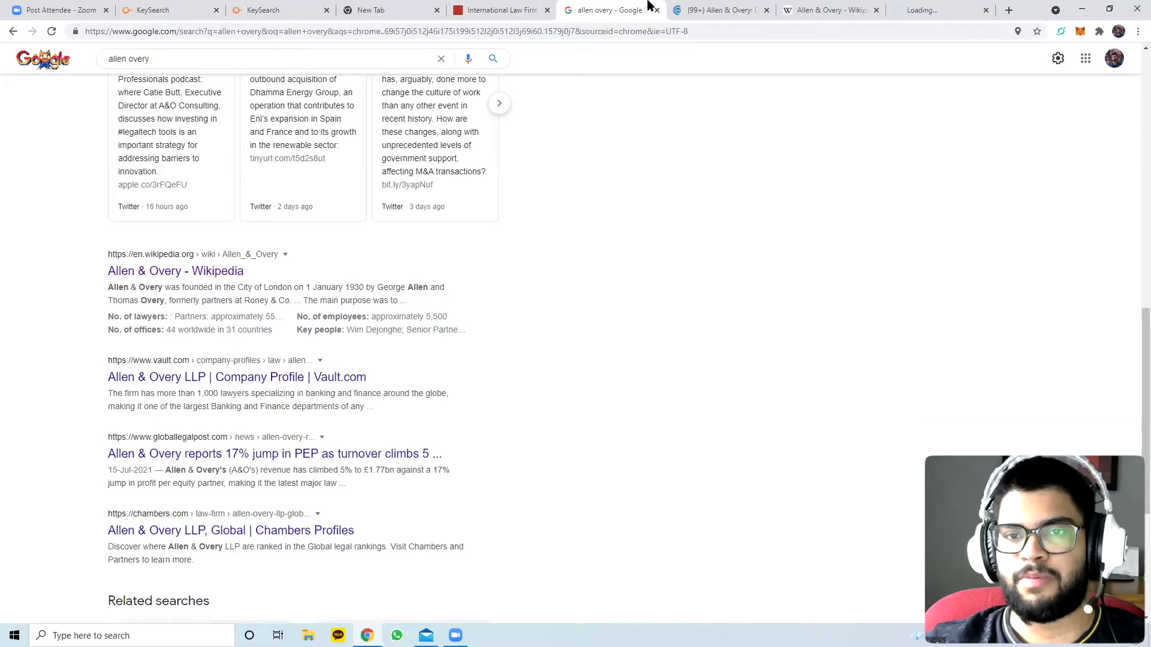
Close the newly opened LinkedIn, Wikipedia and Vault.com tabs
middle_click(676, 6)
middle_click(697, 6)
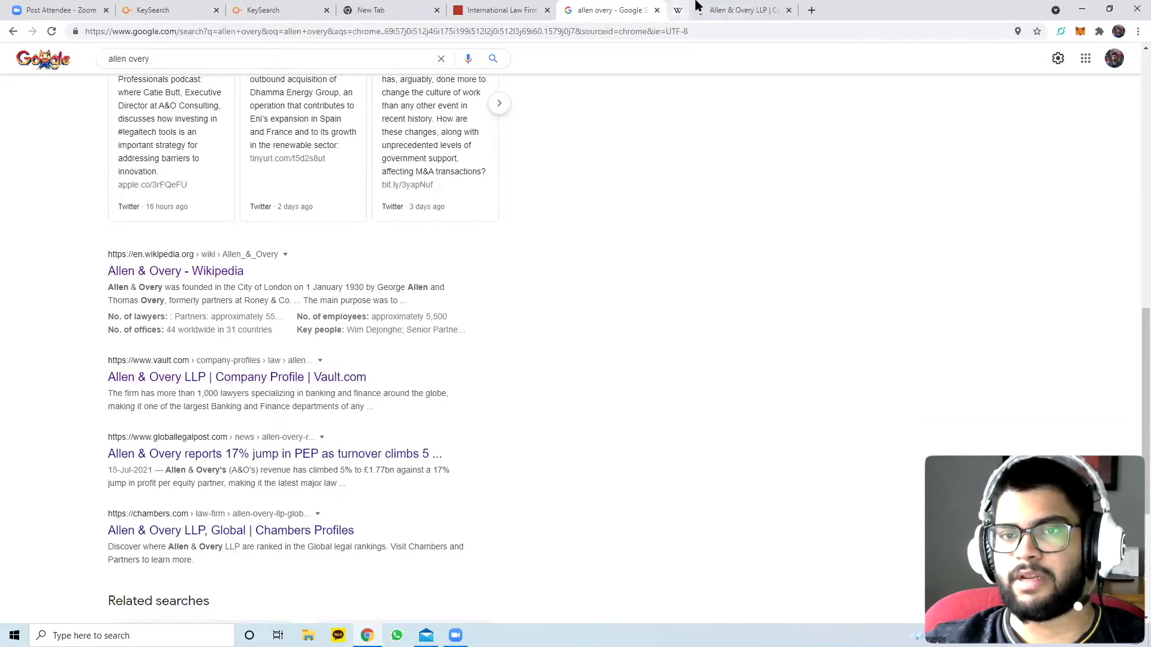
middle_click(697, 6)
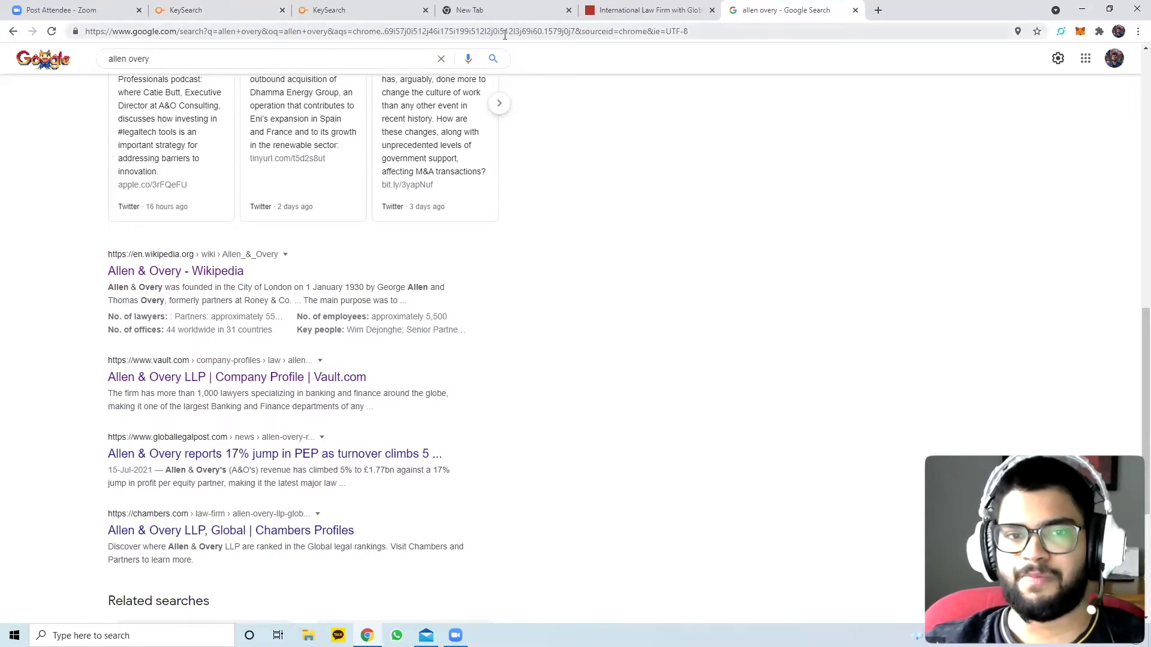
Check the seoulinspired.com keyword list and examine the description and sitelinks of Allen & Overy's first Google result
left_click(378, 11)
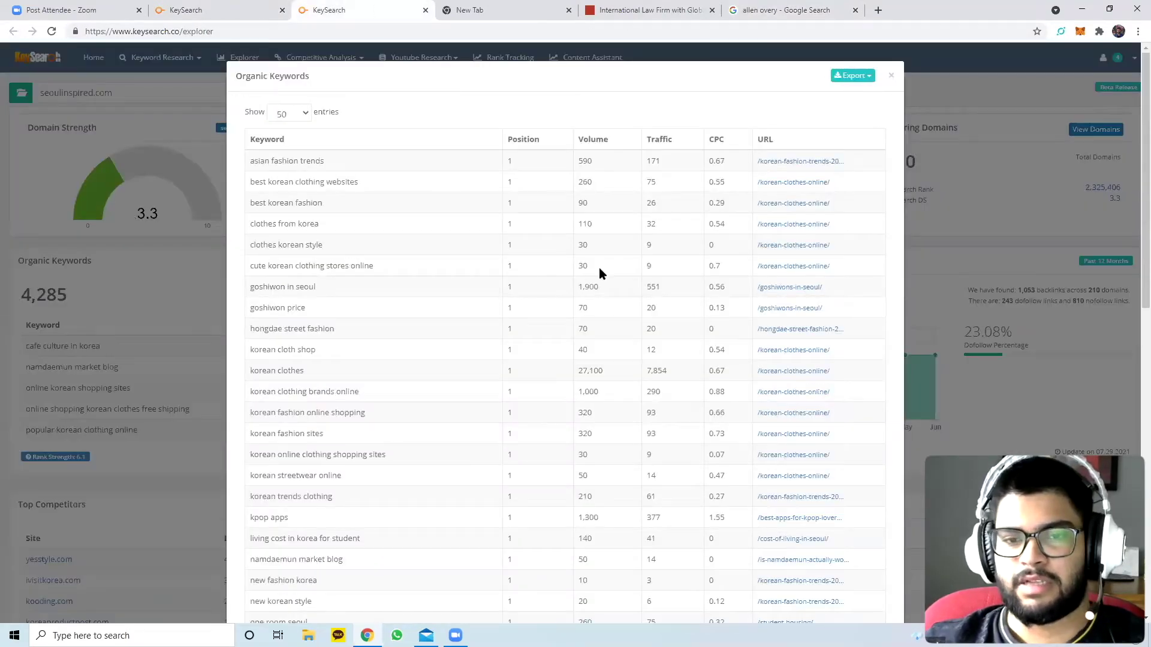
left_click(830, 5)
scroll(360, 218, "up", 8)
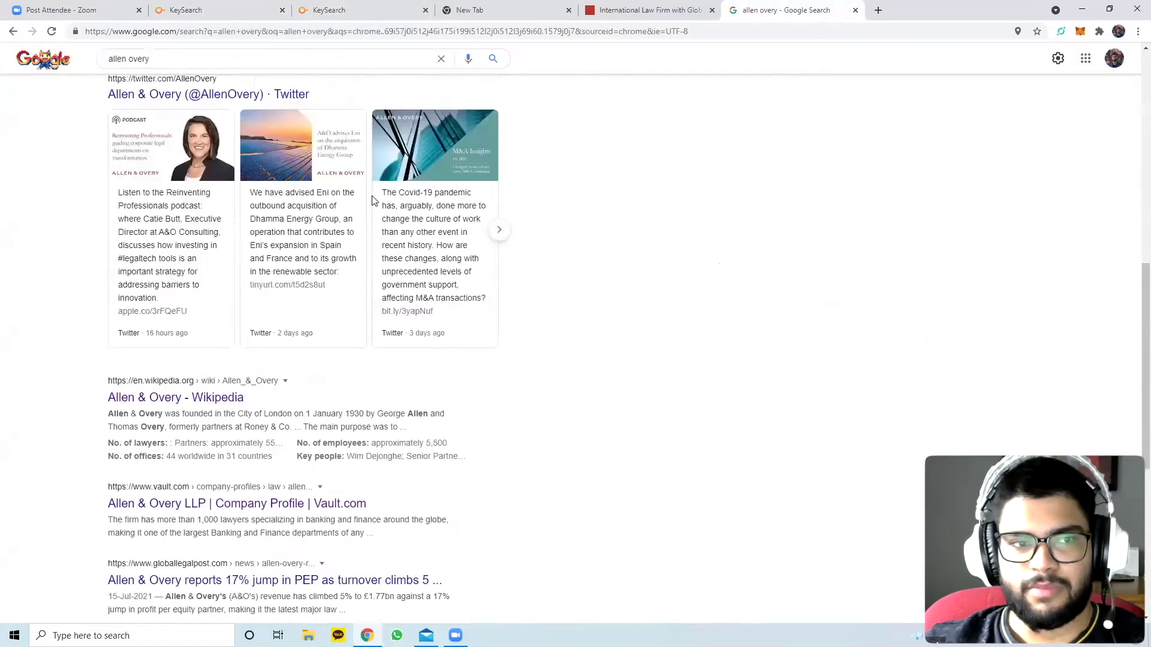
scroll(353, 229, "up", 3)
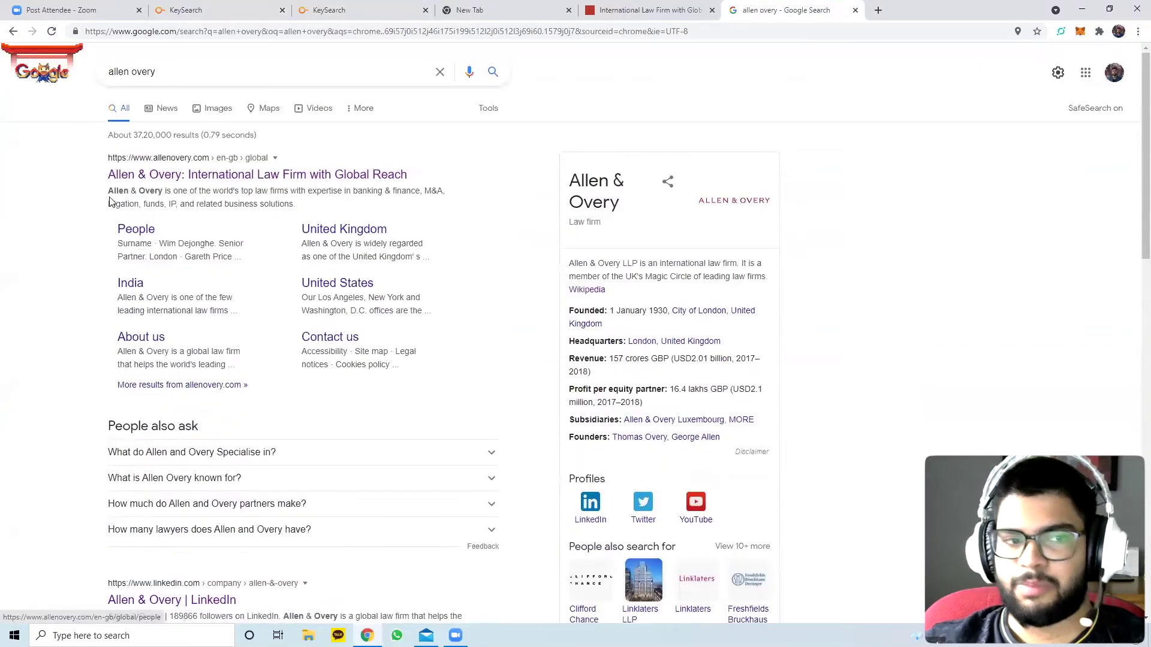
left_click_drag(108, 191, 440, 368)
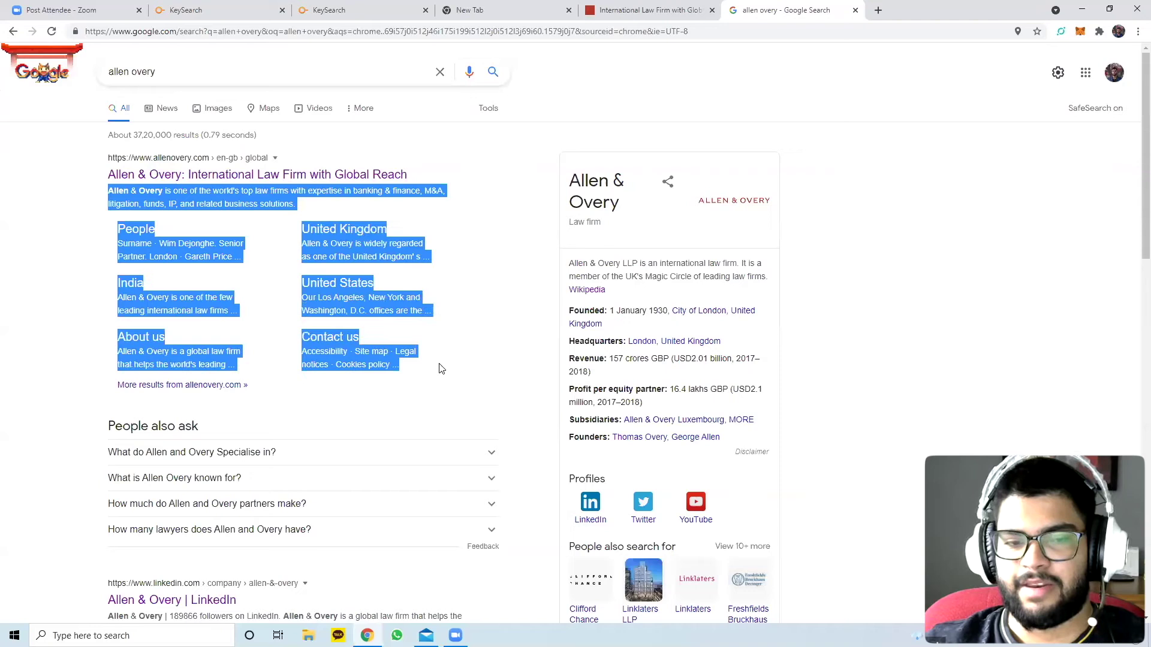
left_click(456, 406)
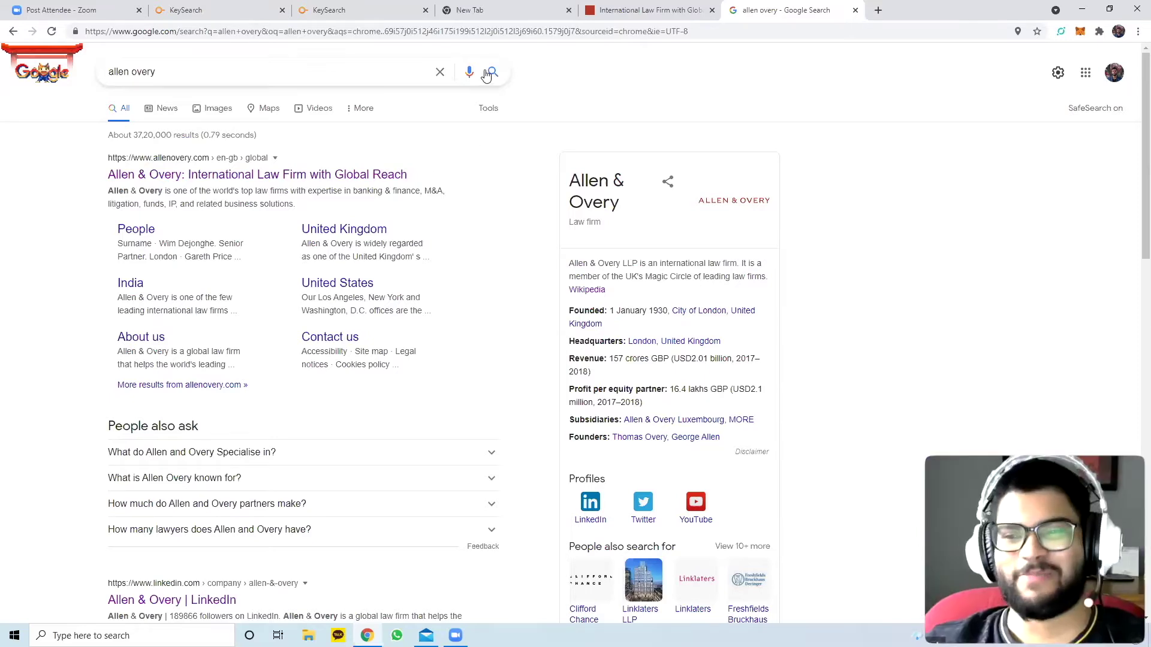
Compare the organic keywords of seoulinspired.com with the branded keywords in the Allen & Overy list
left_click(384, 10)
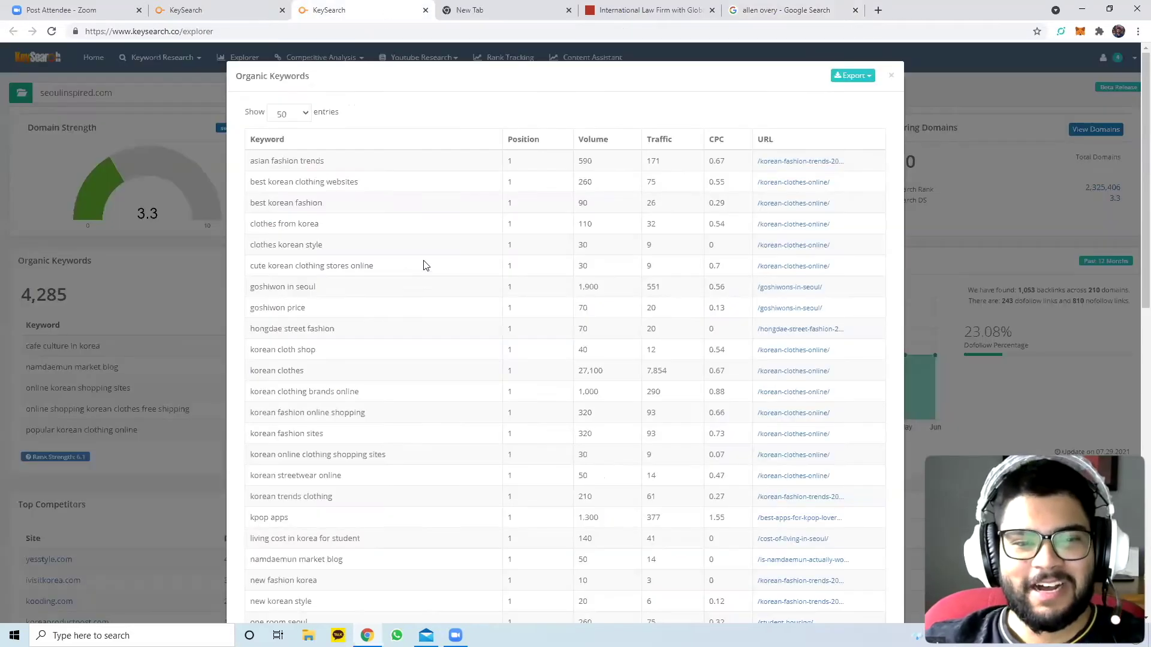
left_click(284, 5)
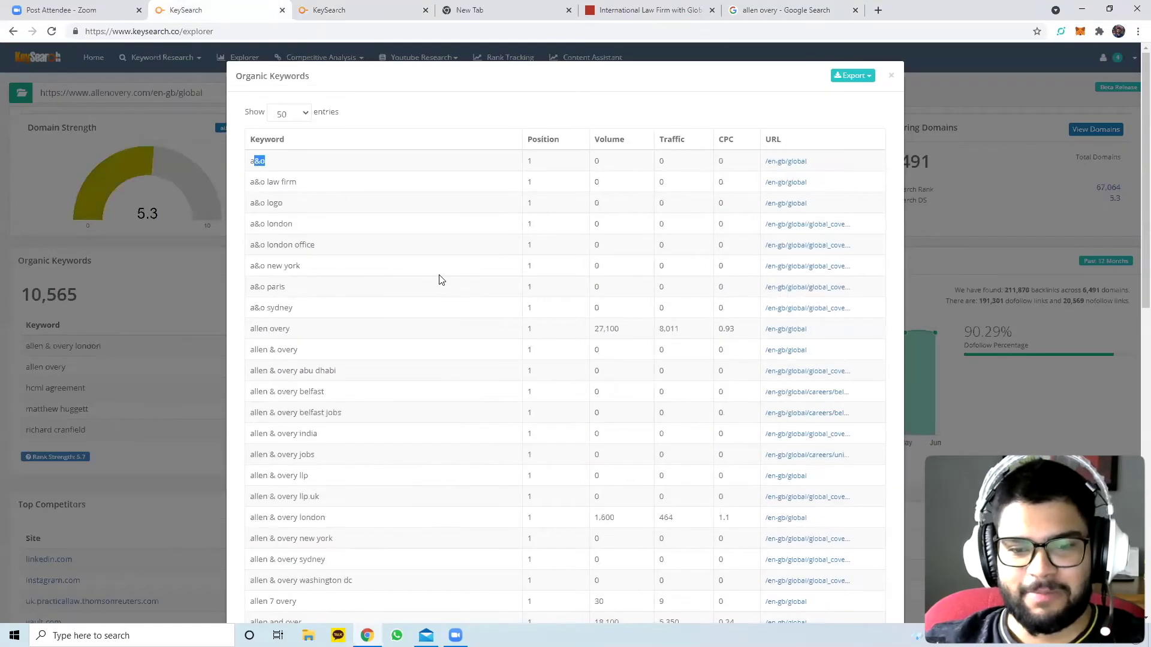
scroll(441, 280, "down", 1)
scroll(440, 280, "down", 2)
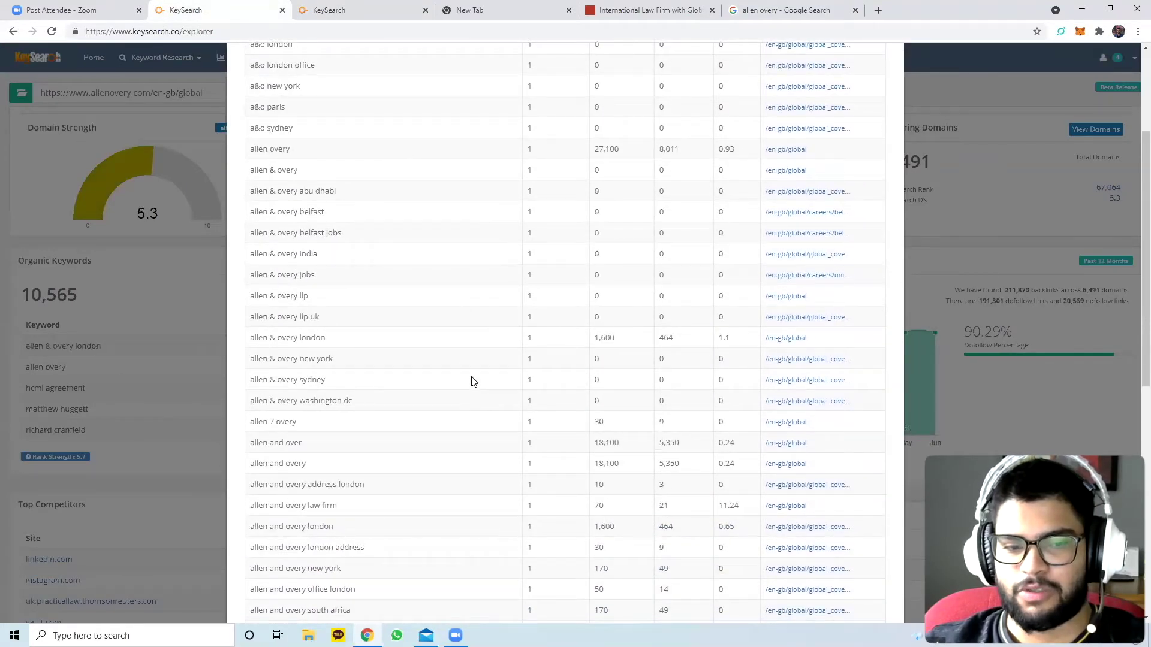
scroll(485, 385, "down", 1)
scroll(485, 385, "down", 8)
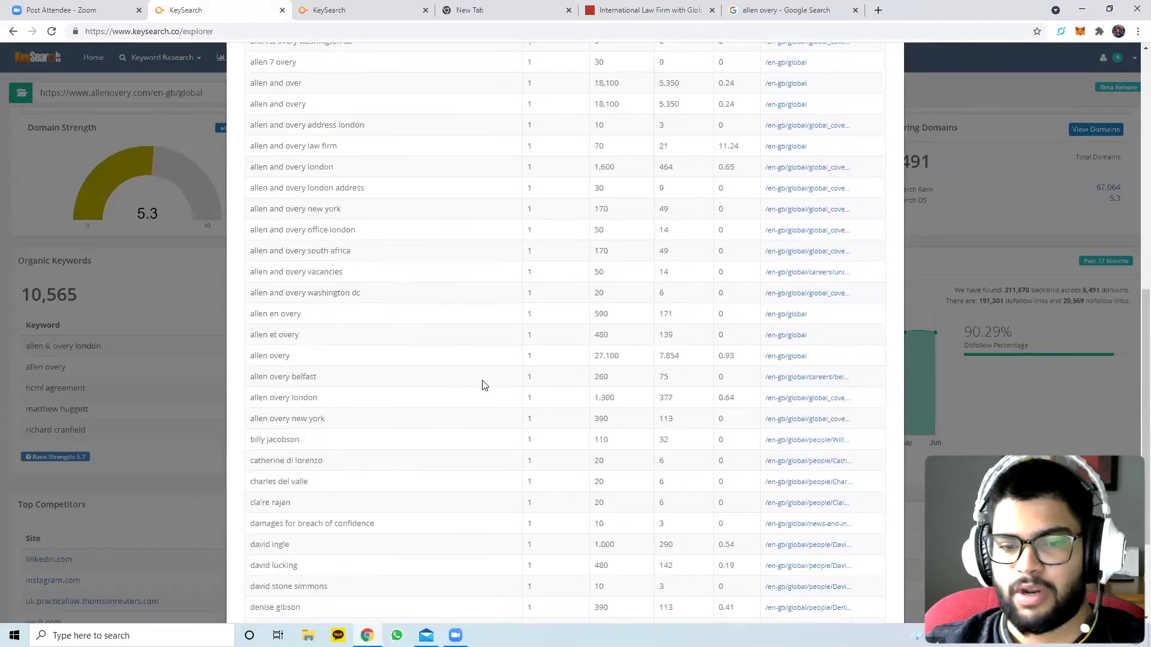
Set the Allen & Overy organic keywords list to show All entries
scroll(523, 347, "up", 10)
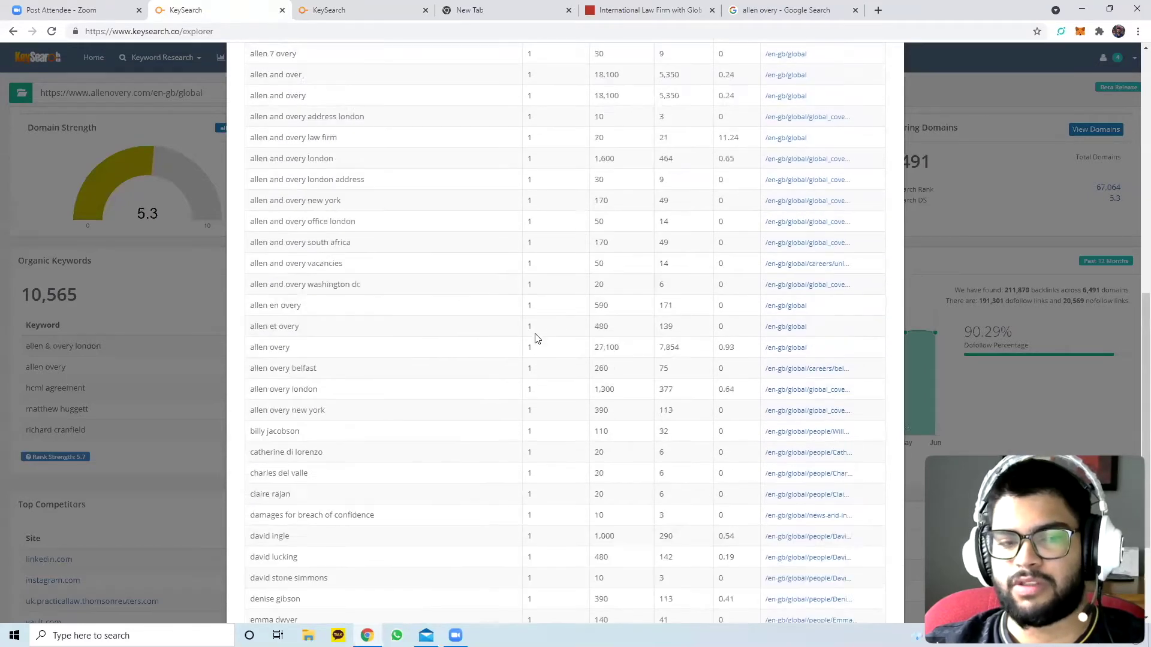
left_click(310, 114)
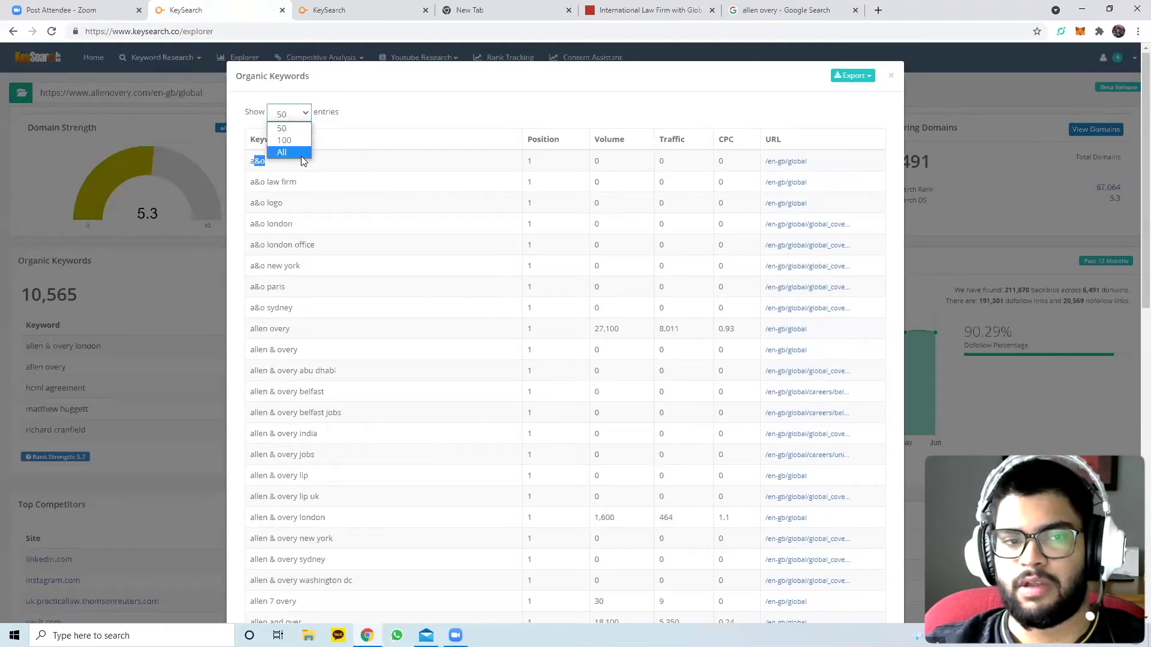
left_click(300, 156)
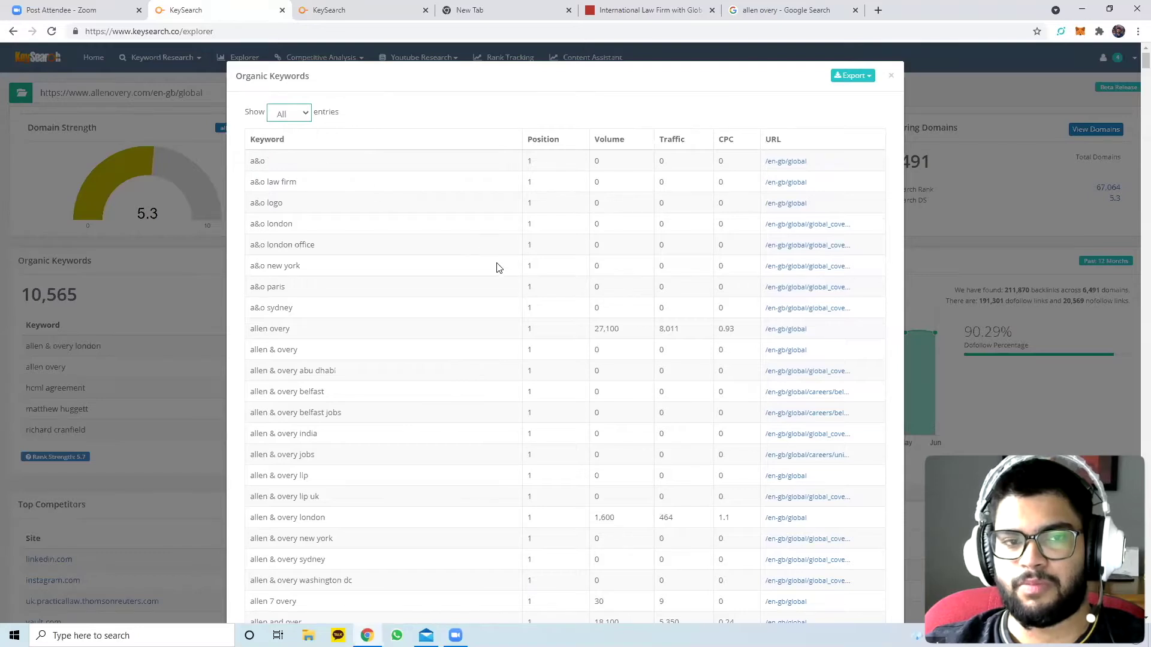
Find the keyword "period of limitation" in the full Allen & Overy list and examine its search volume
scroll(497, 268, "down", 20)
scroll(496, 268, "down", 20)
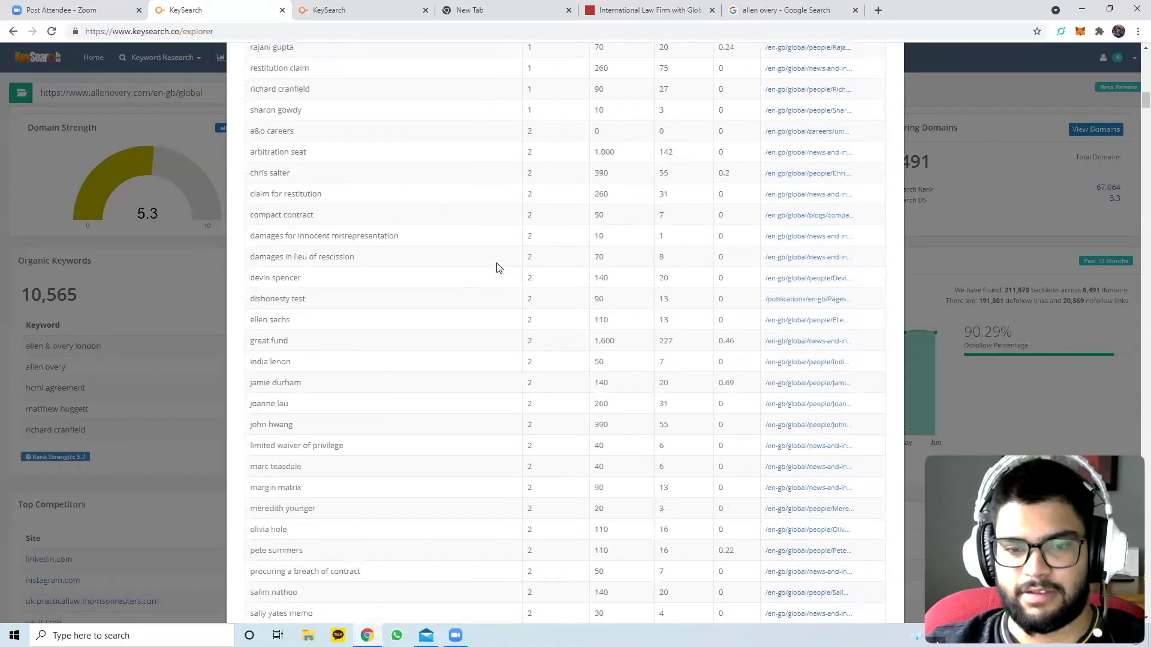
scroll(507, 259, "down", 6)
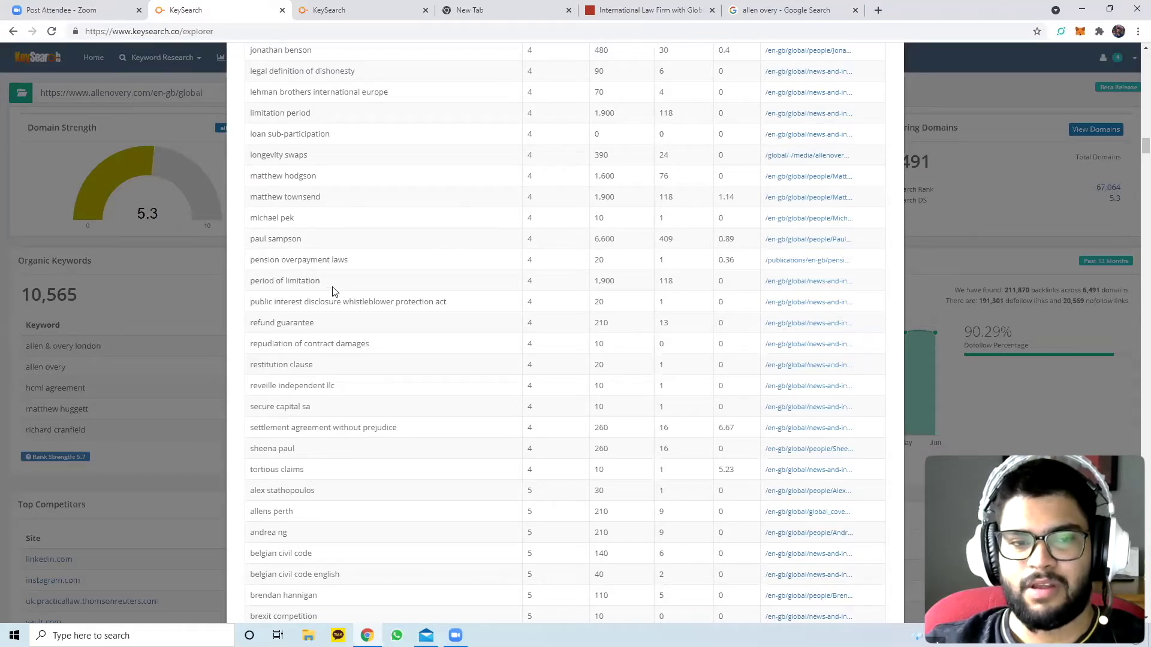
left_click_drag(321, 281, 251, 282)
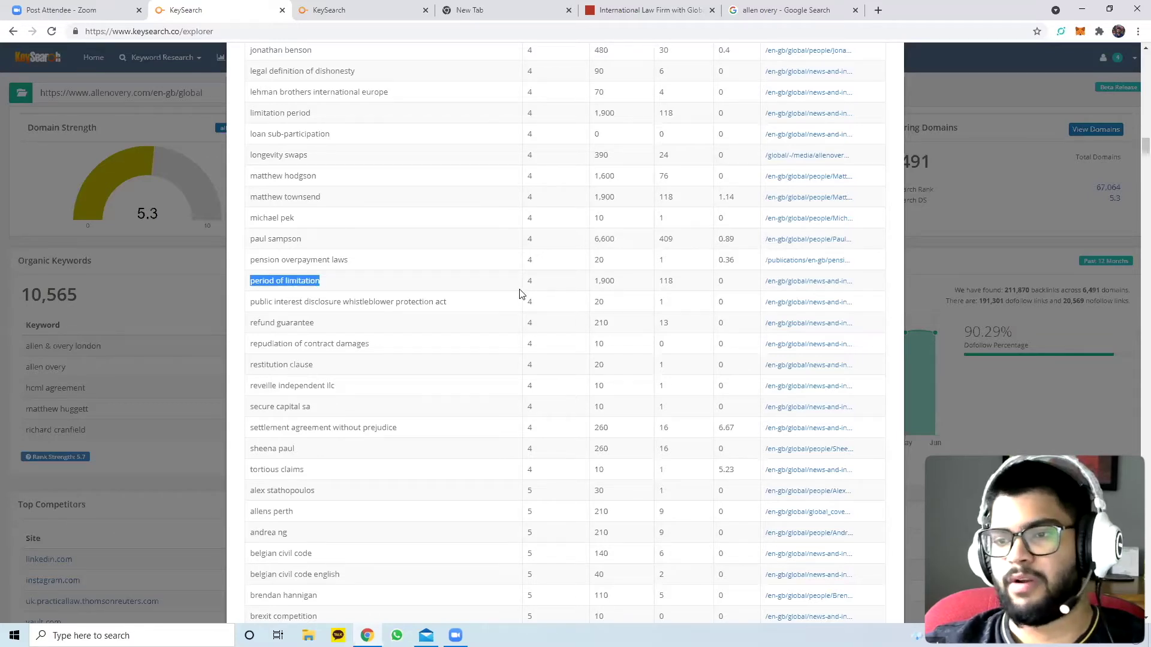
left_click_drag(618, 282, 596, 283)
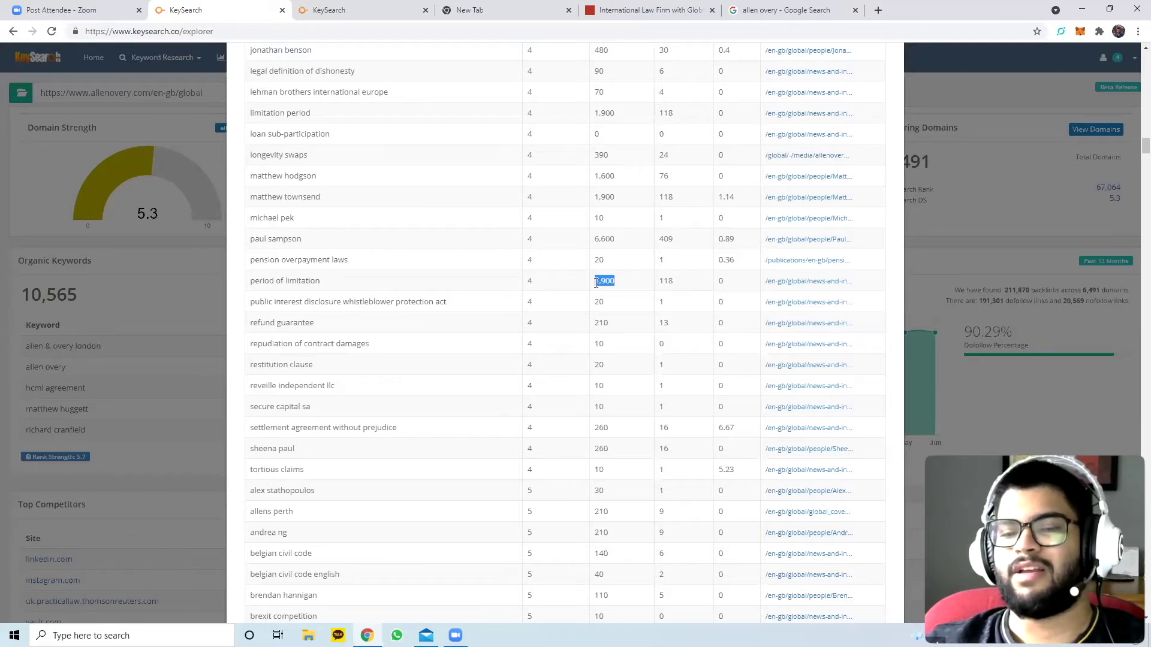
left_click_drag(636, 283, 594, 285)
left_click(573, 290)
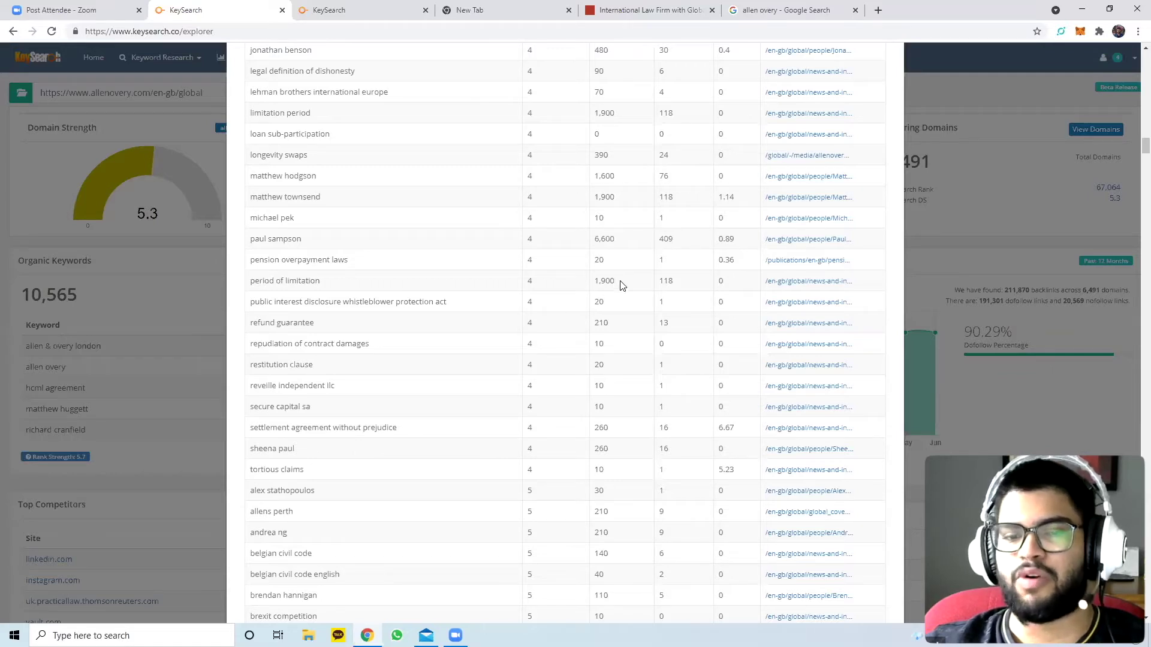
Examine the search volume, ranking position and traffic of the "period of limitation" keyword in the Allen & Overy list
left_click_drag(621, 285, 592, 287)
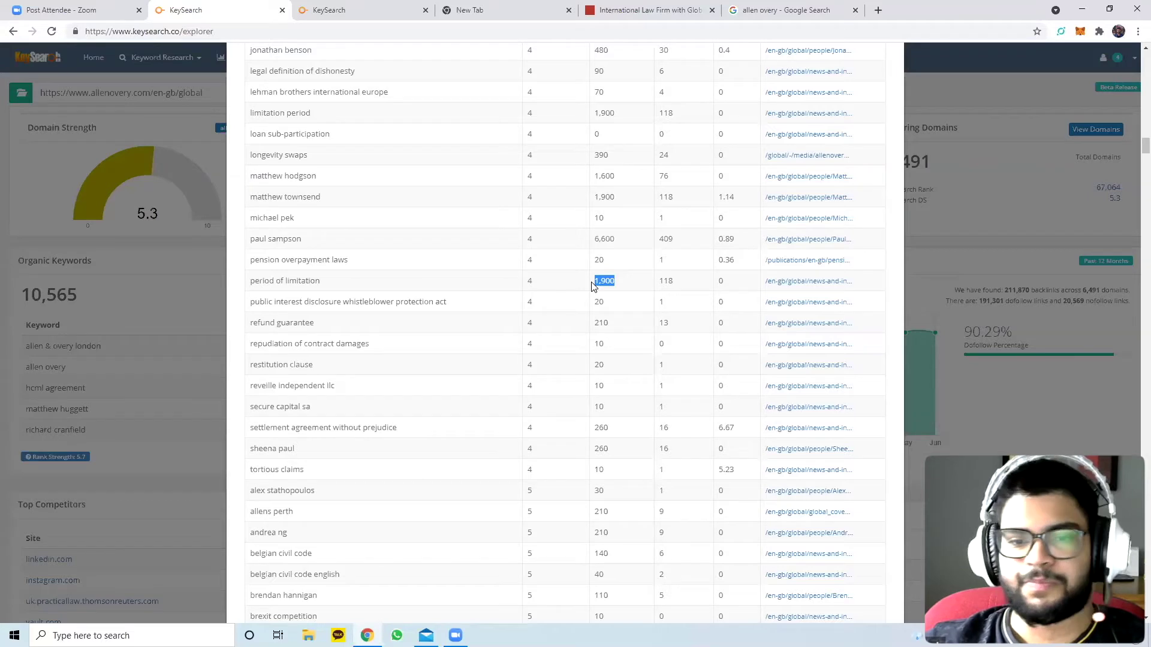
left_click(583, 289)
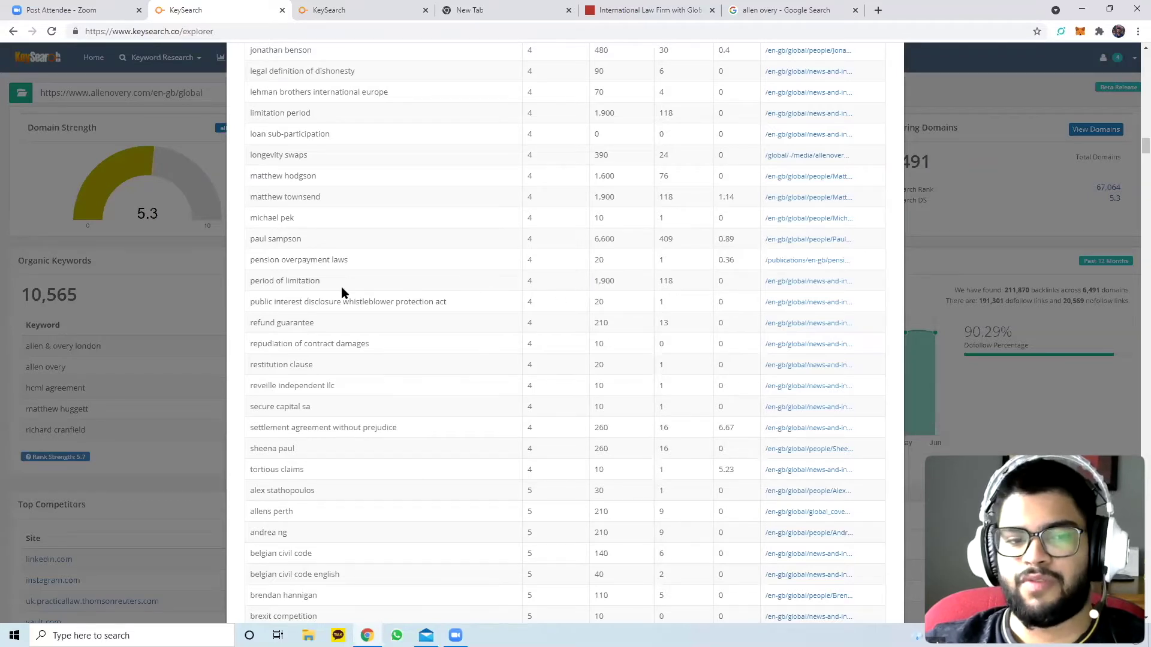
left_click_drag(341, 287, 247, 286)
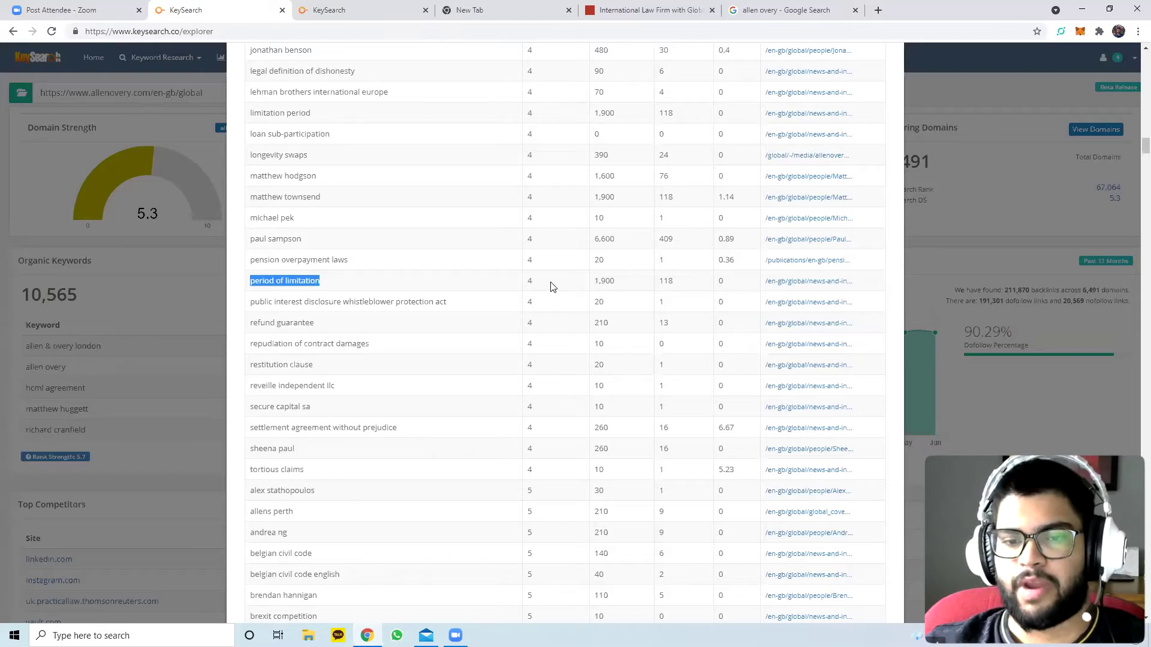
double_click(528, 283)
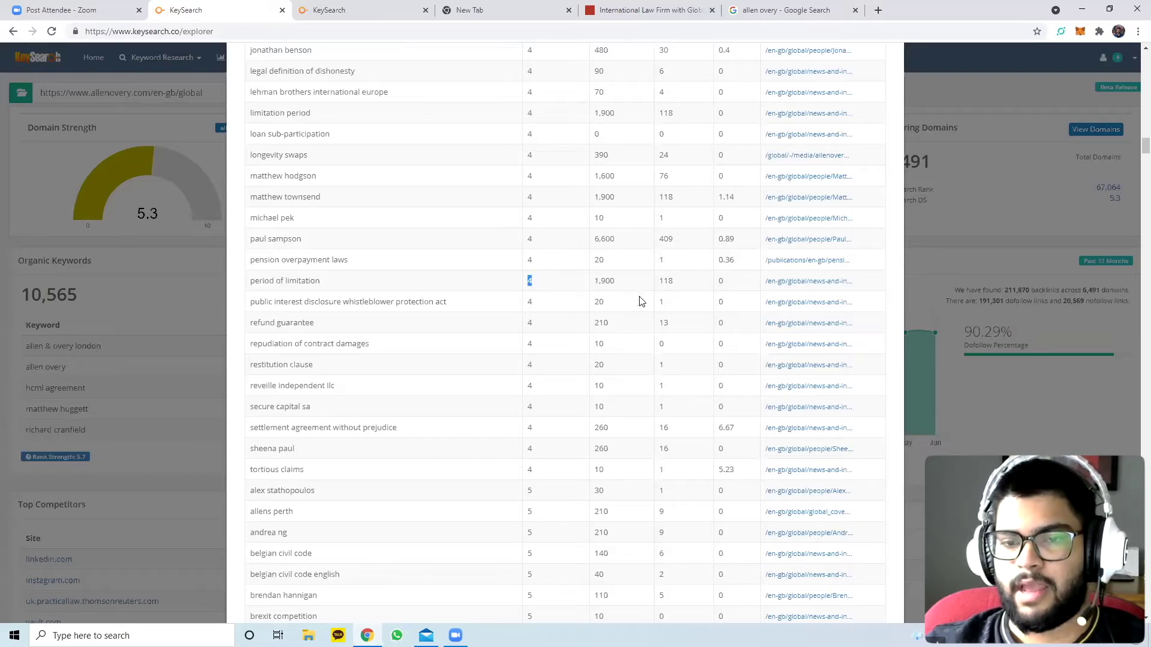
double_click(664, 282)
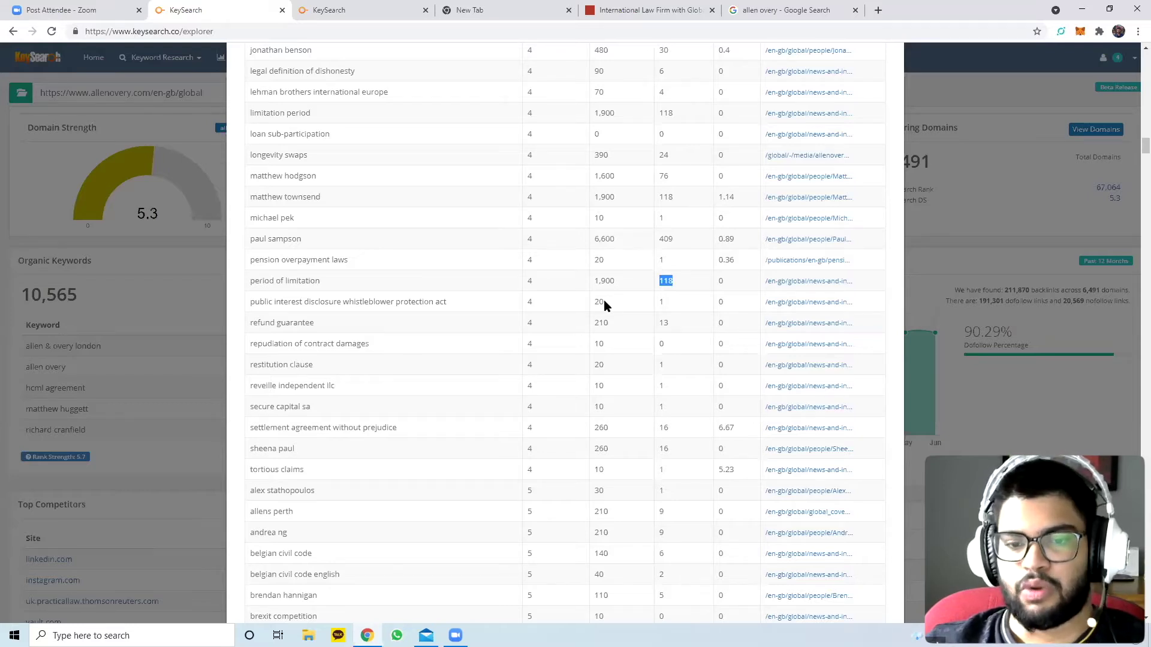
Look through the lower-ranking keywords in the Allen & Overy organic keywords list and close the list
scroll(605, 303, "down", 4)
scroll(610, 373, "down", 4)
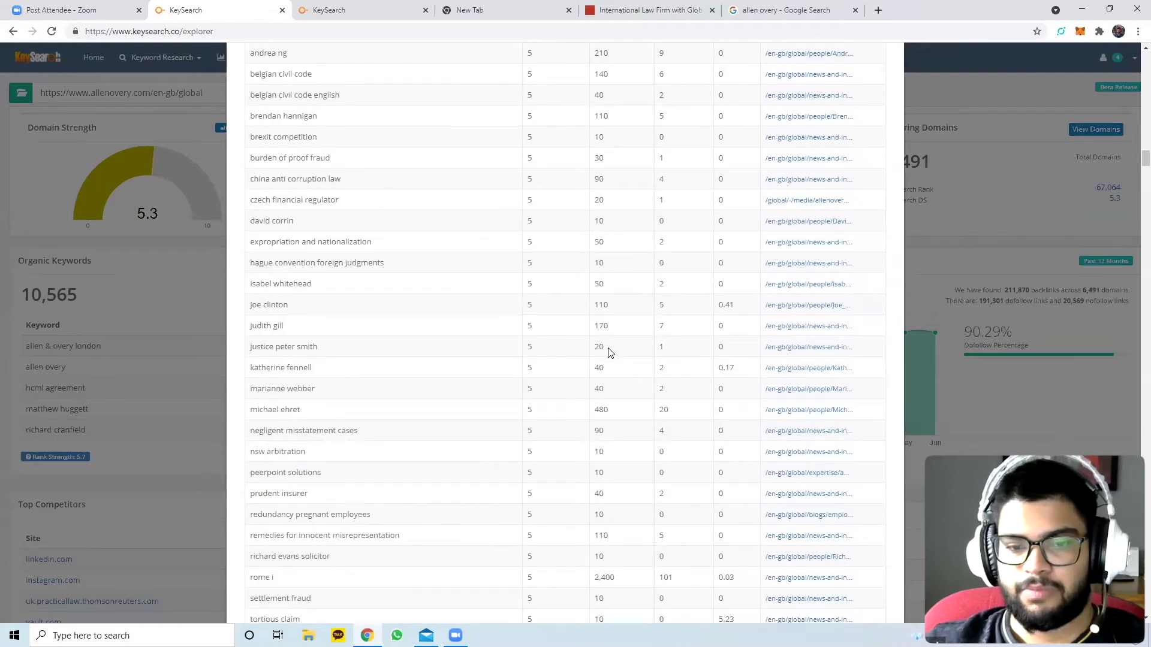
scroll(610, 352, "down", 4)
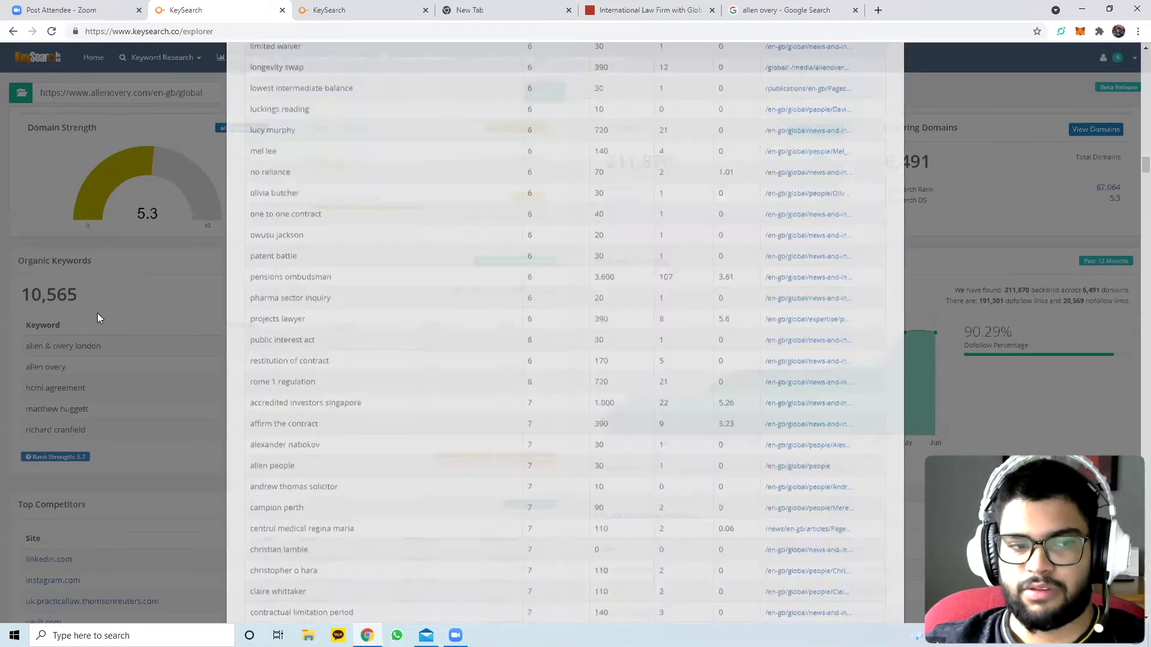
left_click(42, 318)
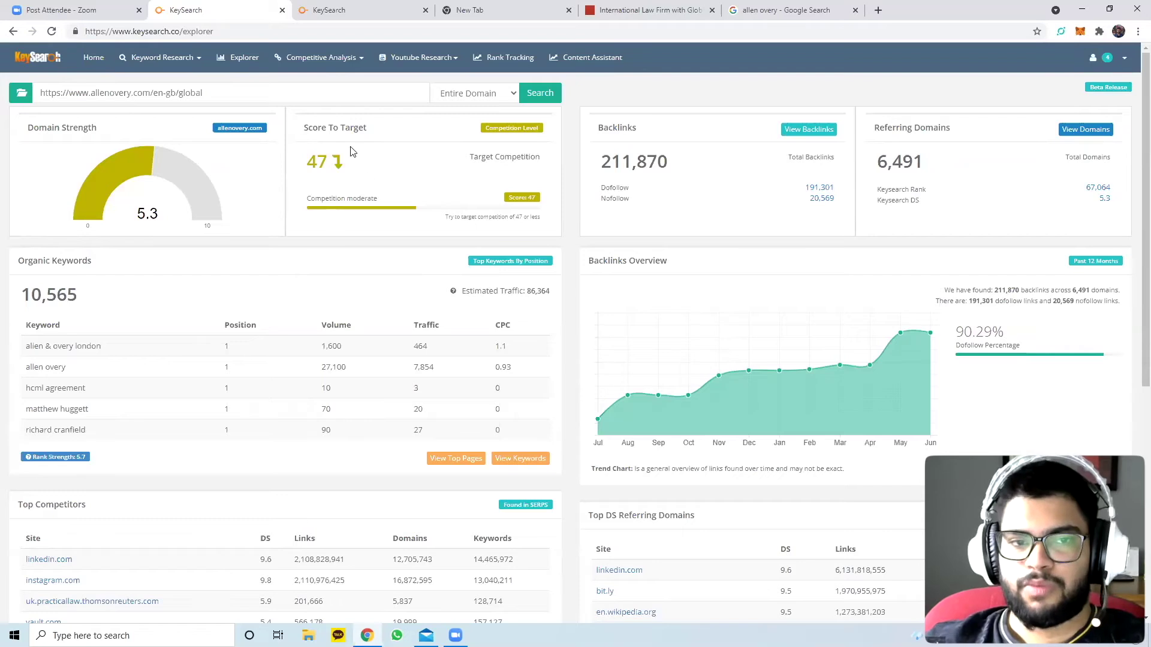
Run a keyword research for "data privacy" with related keywords across all locations
mouse_move(151, 67)
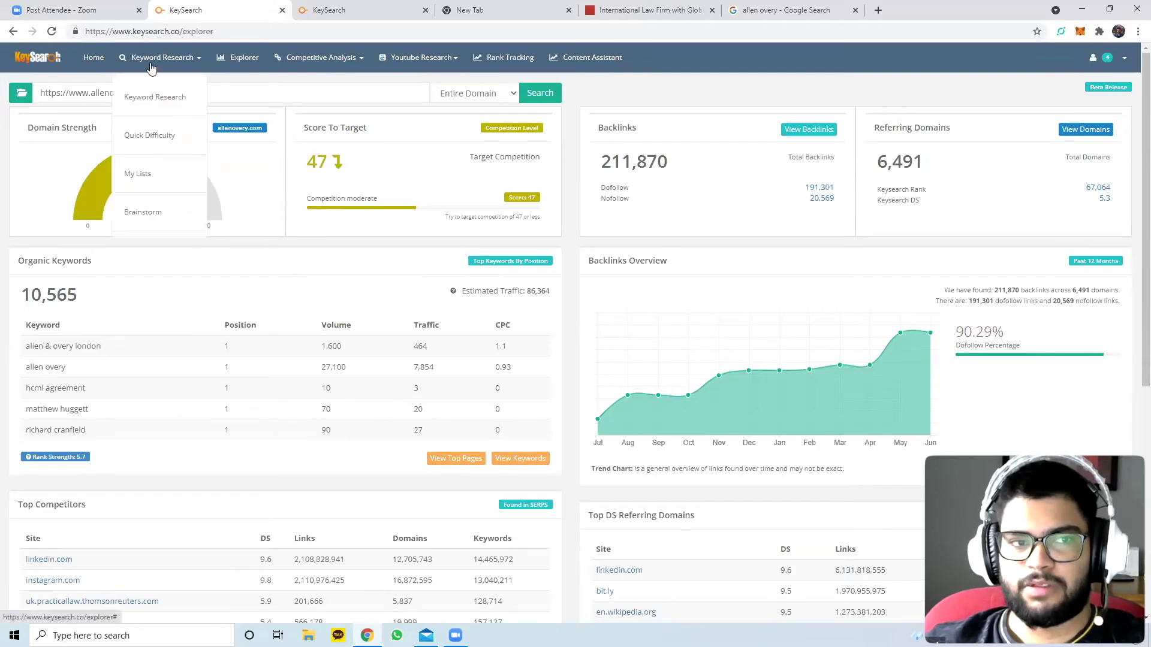
left_click(147, 97)
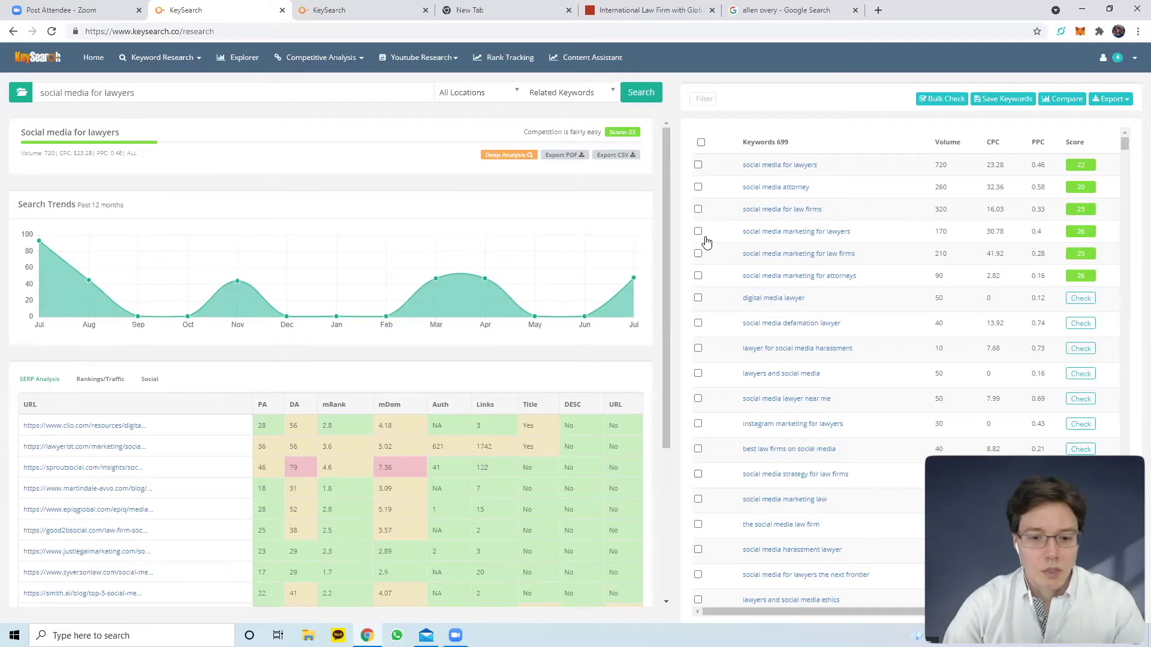
triple_click(87, 92)
type("data ")
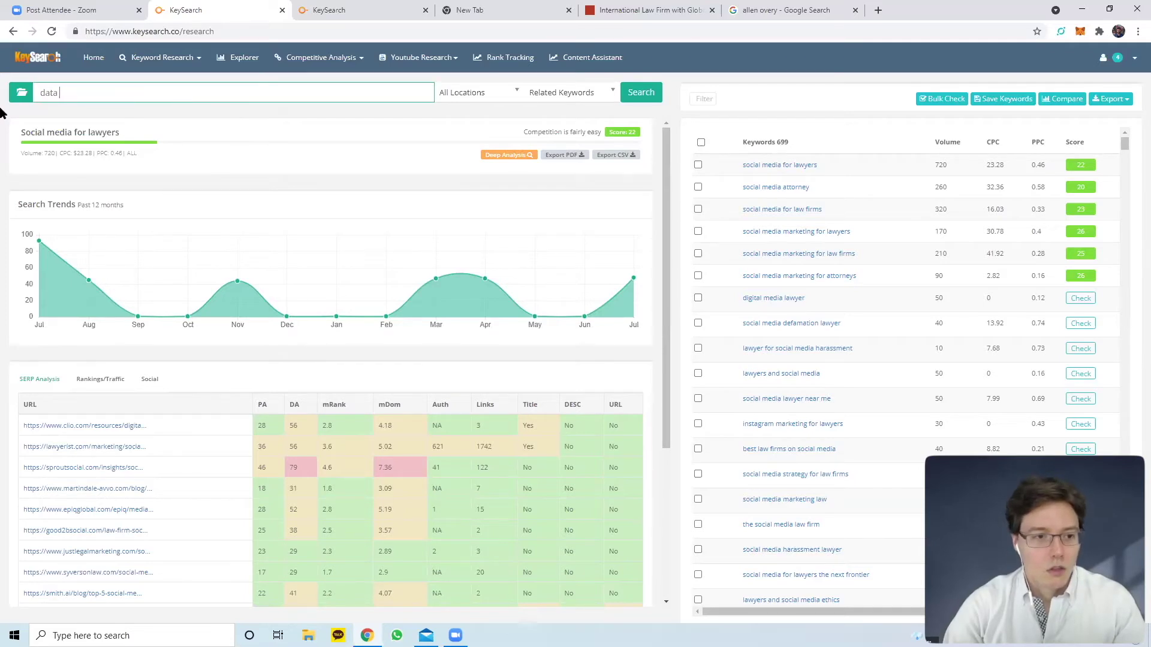
type("privacy")
key("Return")
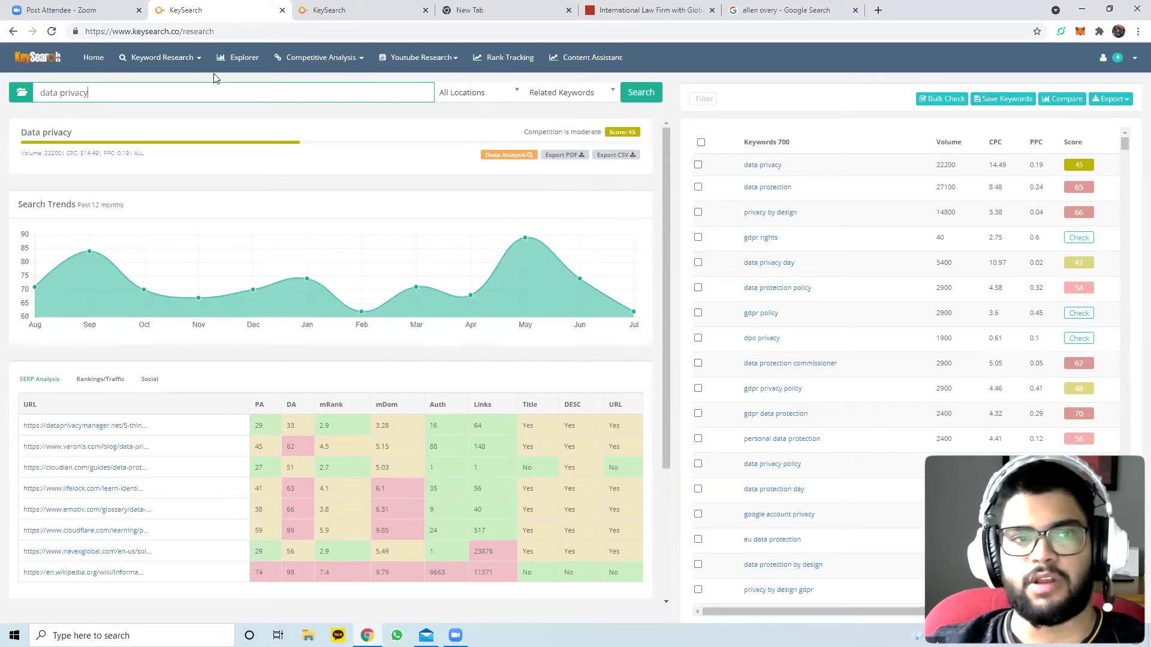
Replace the seoulinspired.com analysis with allenovery.com from the Explorer history and return to the "data privacy" keyword research
left_click(306, 21)
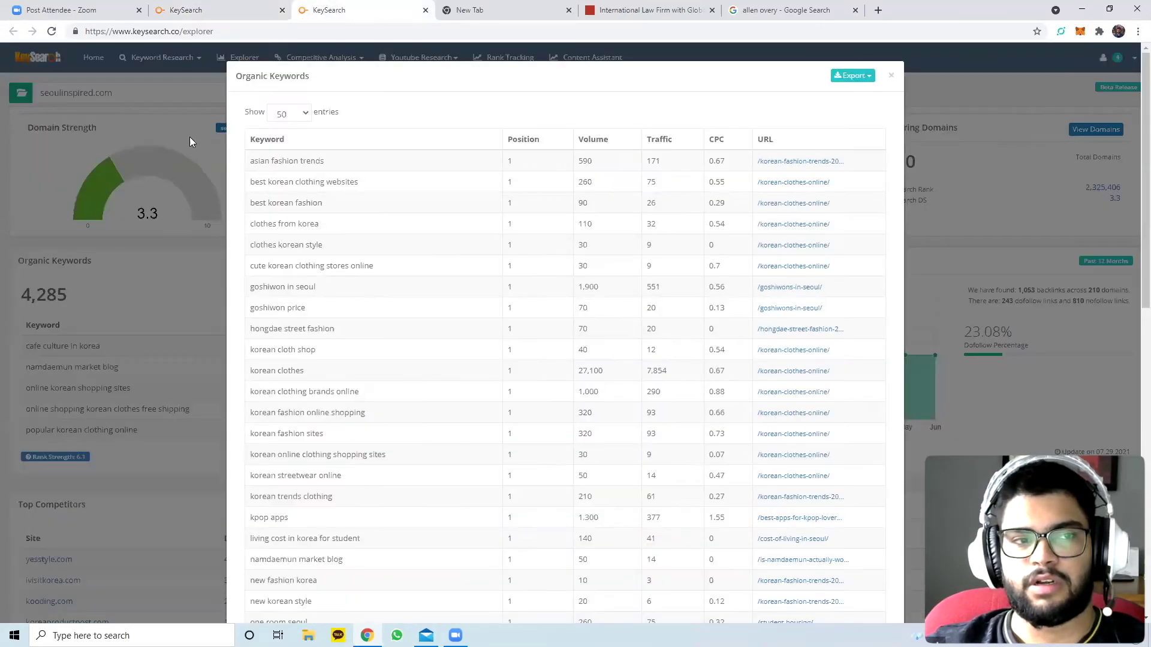
left_click(70, 113)
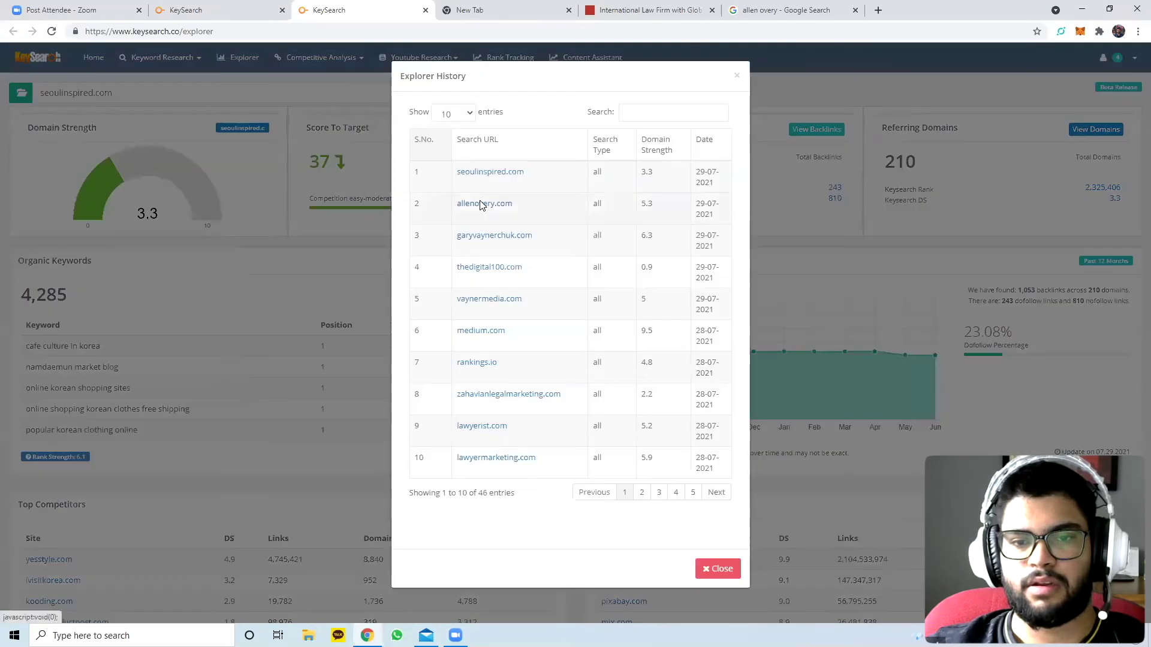
left_click(480, 200)
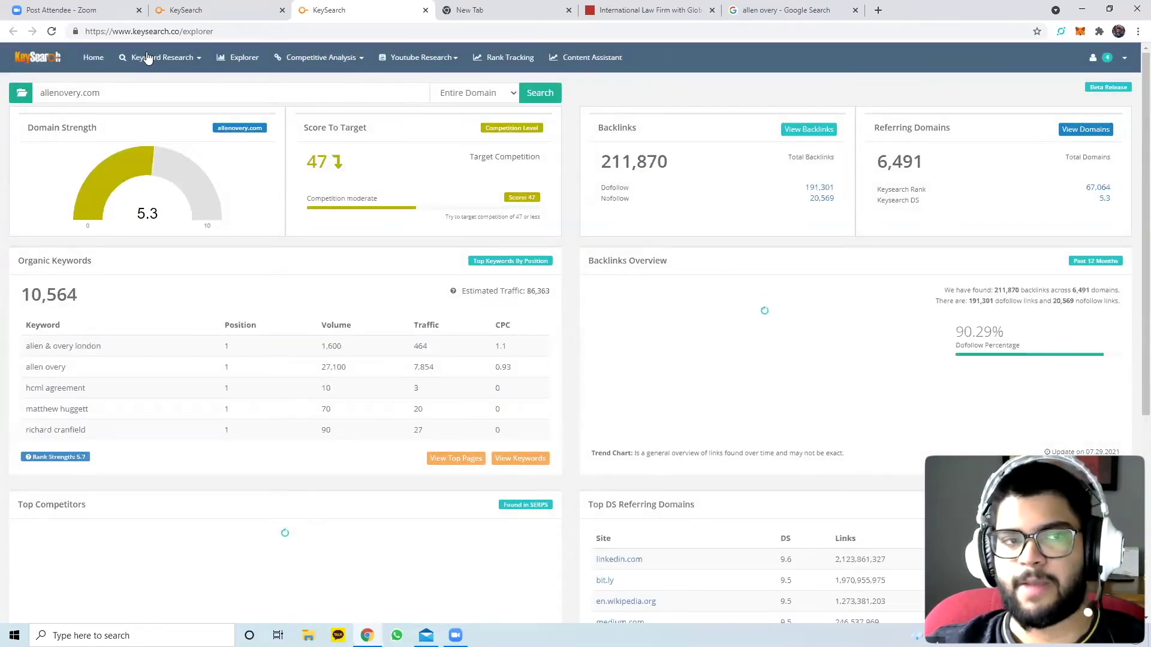
left_click(187, 9)
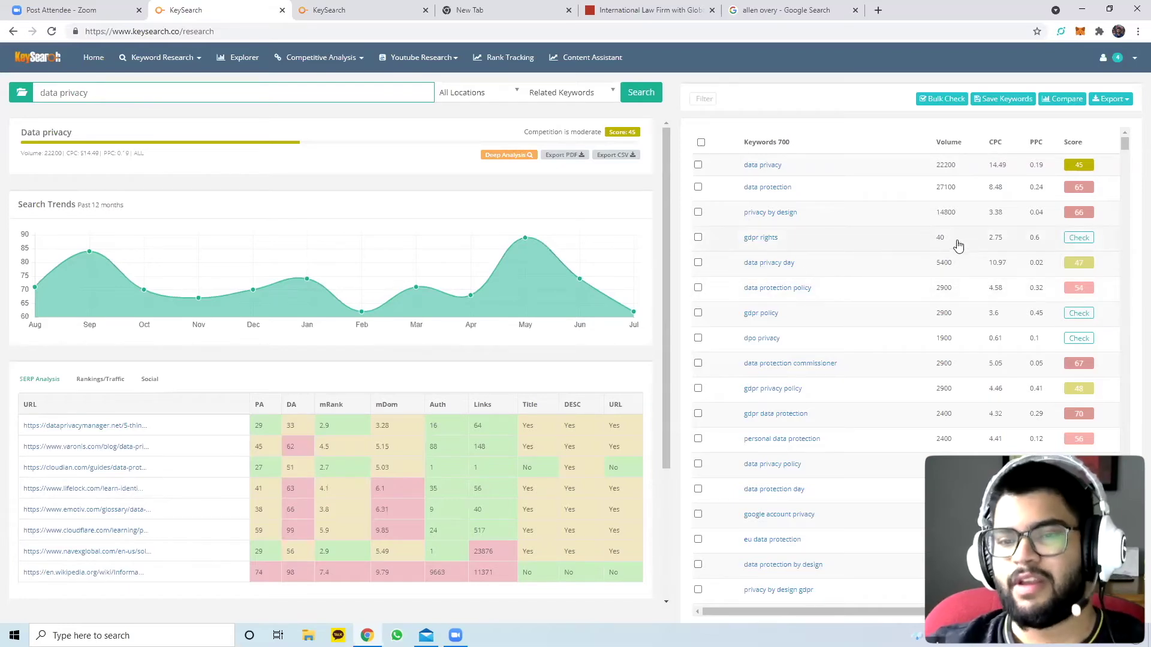
Check or refresh the difficulty scores of "gdpr rights", "data protection", "privacy by design" and "data protection policy"
left_click(1070, 241)
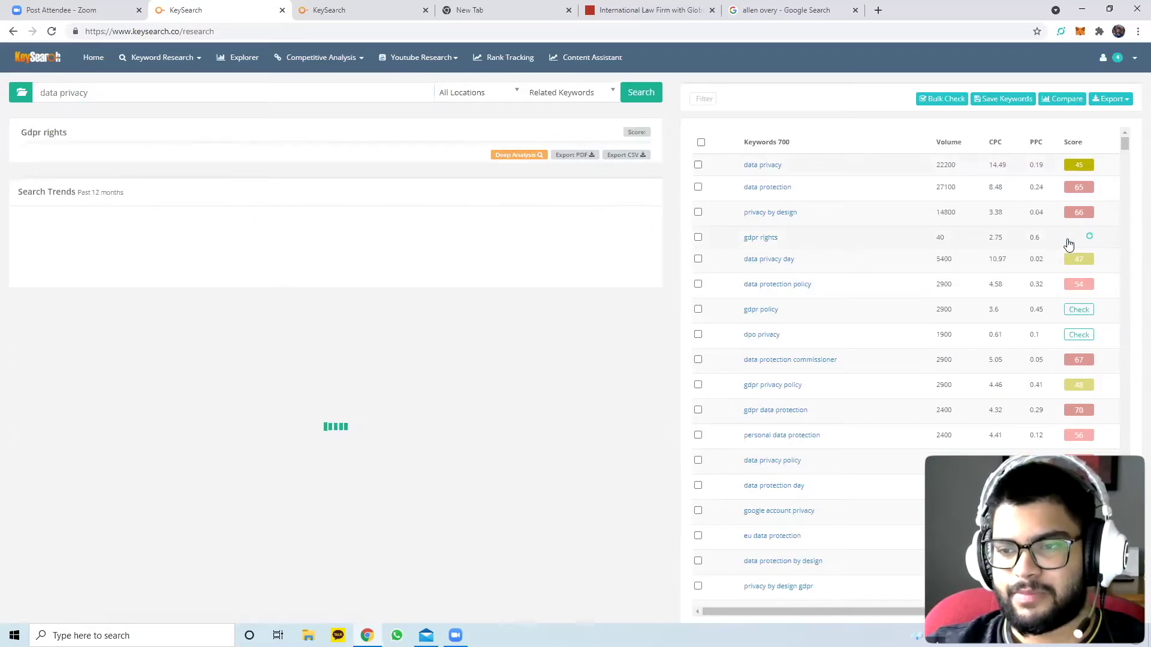
left_click(1076, 188)
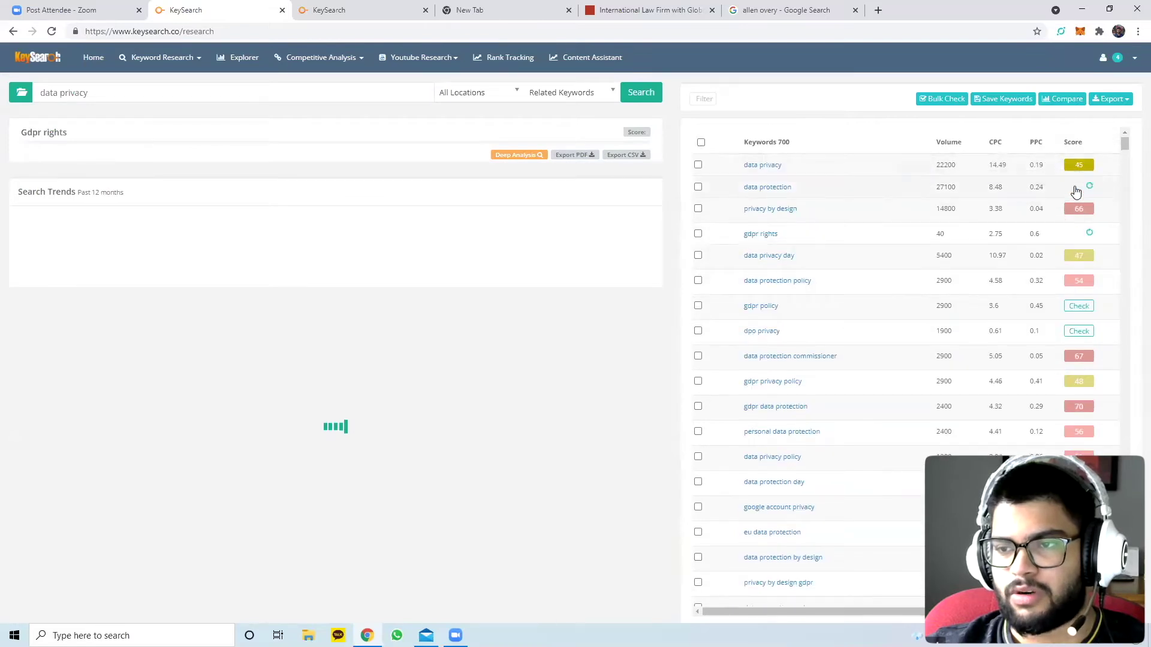
left_click(1078, 210)
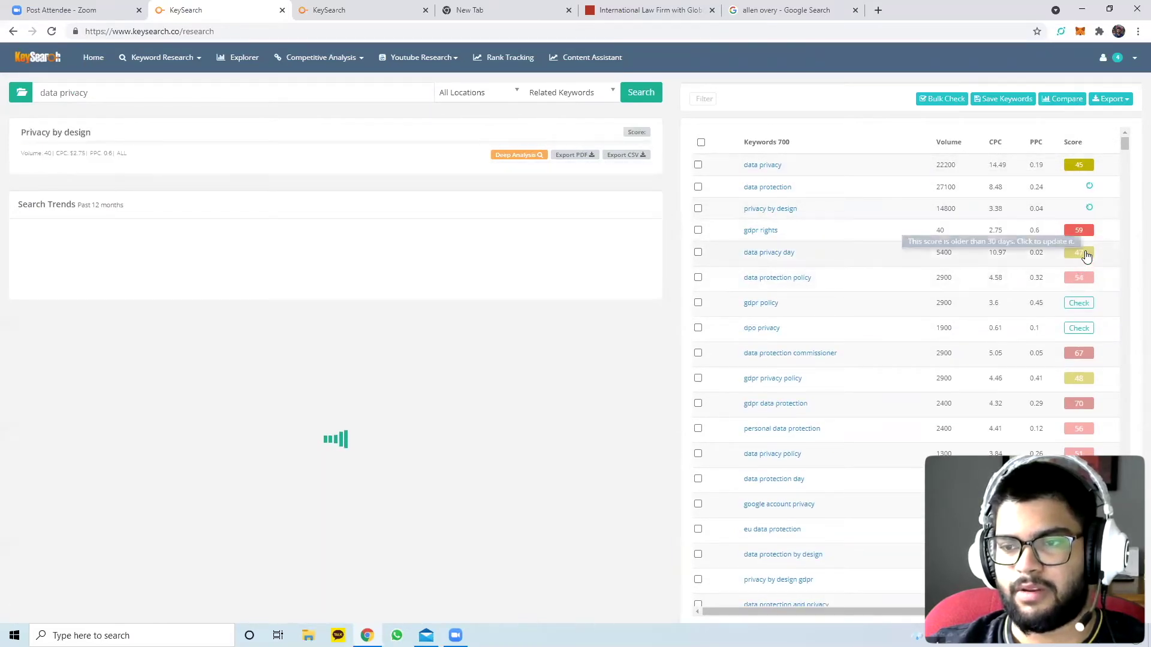
left_click(1081, 279)
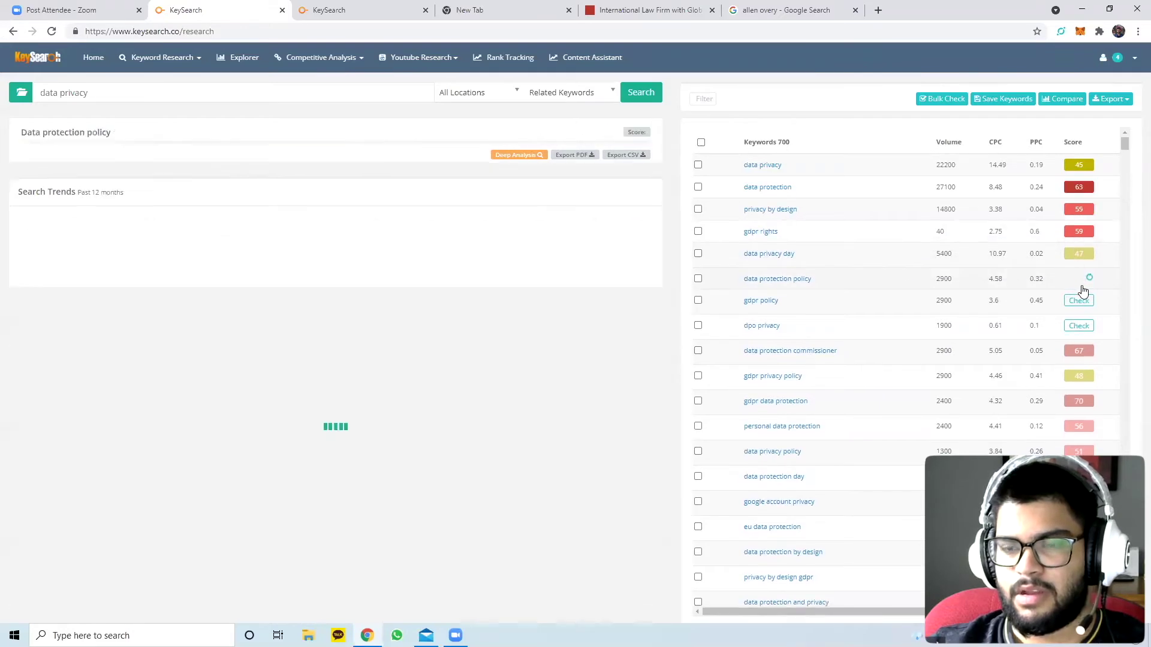
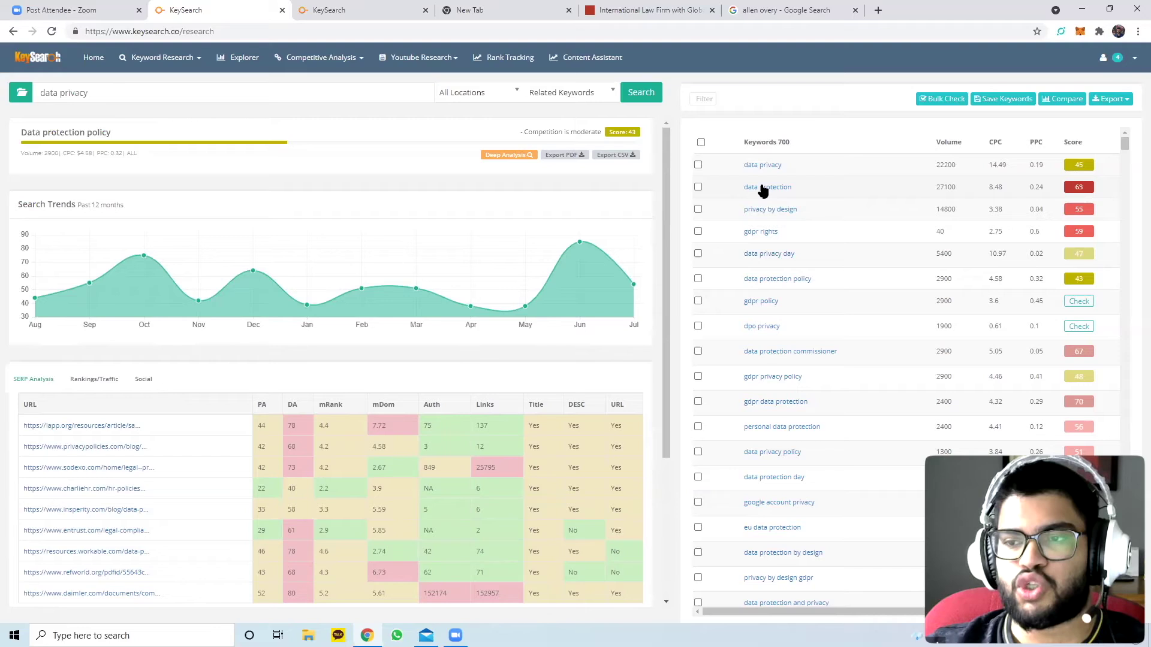
Open the "data protection" keyword and examine its search trends and the authority metrics of the ranking pages in the SERP analysis
left_click(761, 188)
scroll(761, 187, "down", 1)
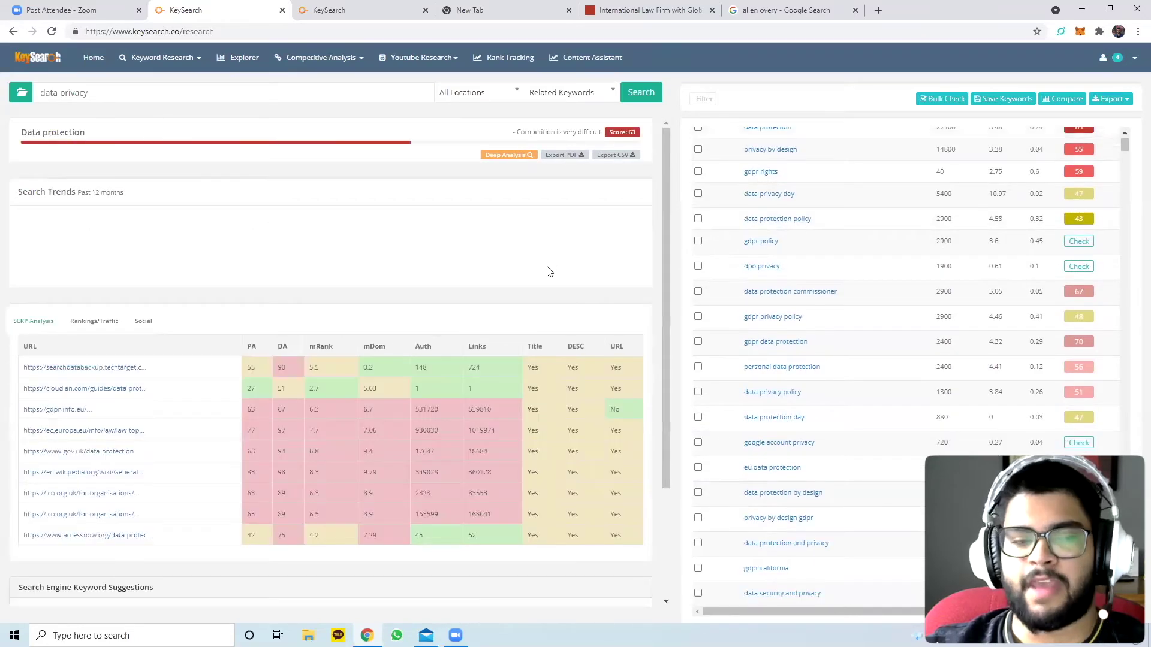
scroll(203, 396, "down", 1)
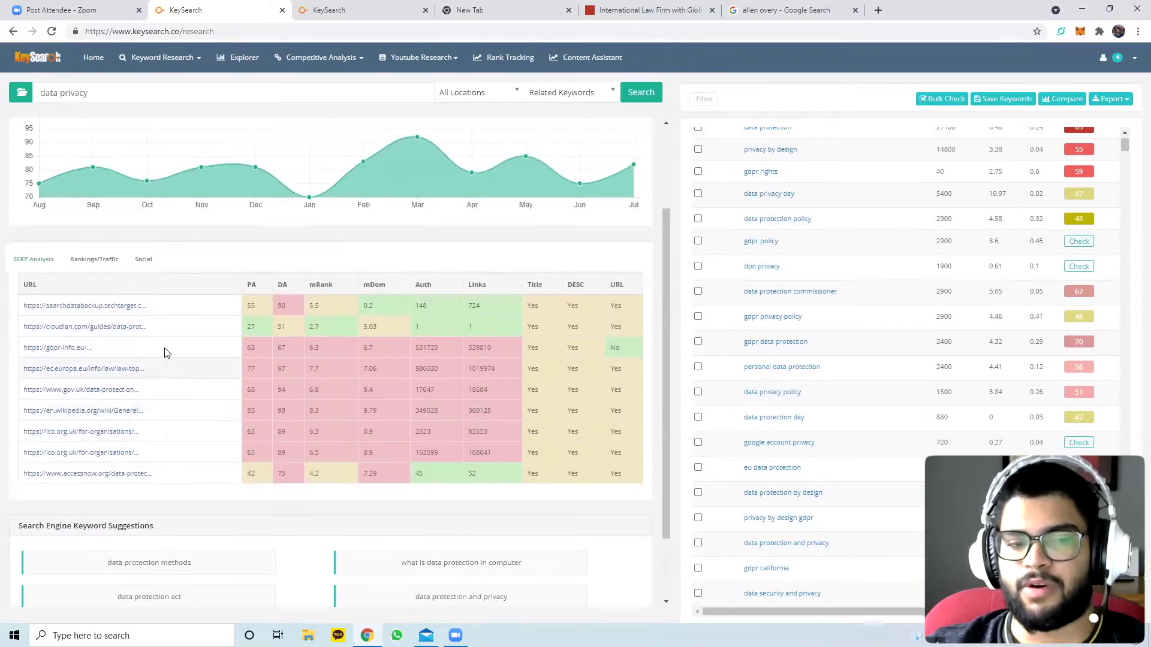
scroll(173, 314, "down", 1)
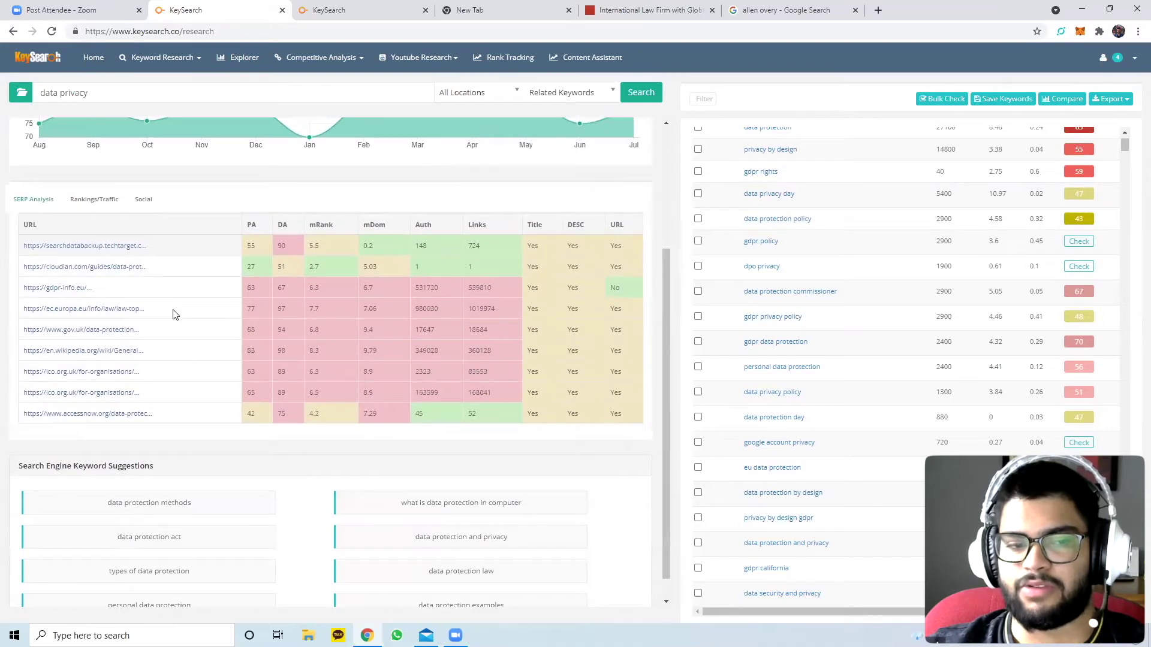
scroll(802, 207, "up", 1)
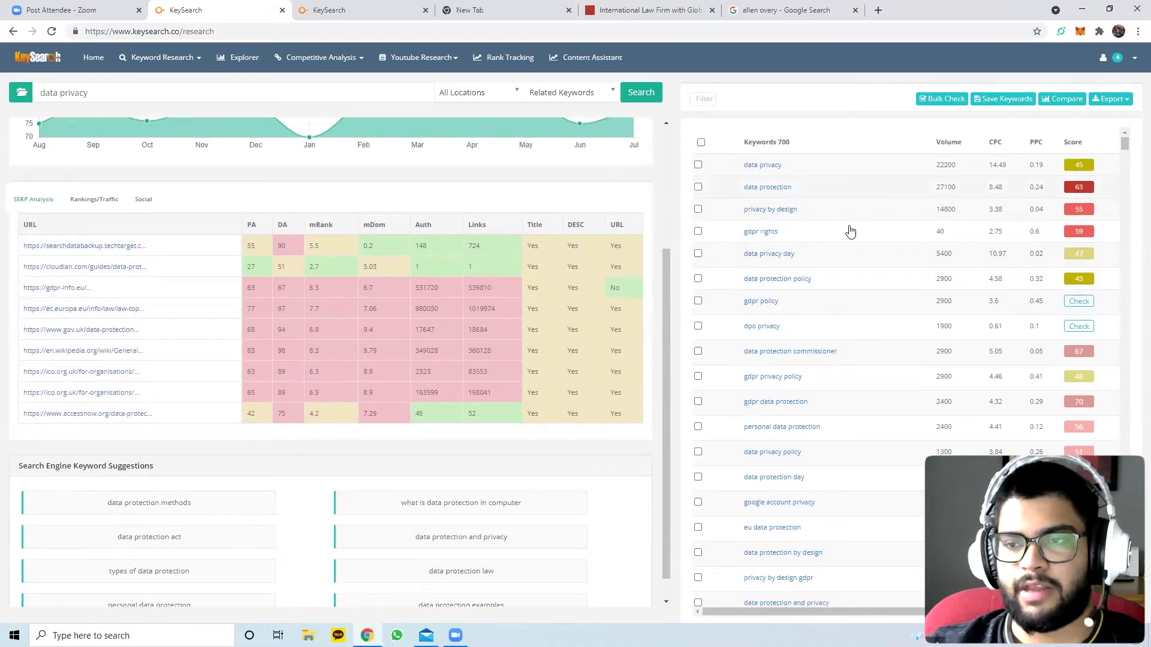
left_click(788, 189)
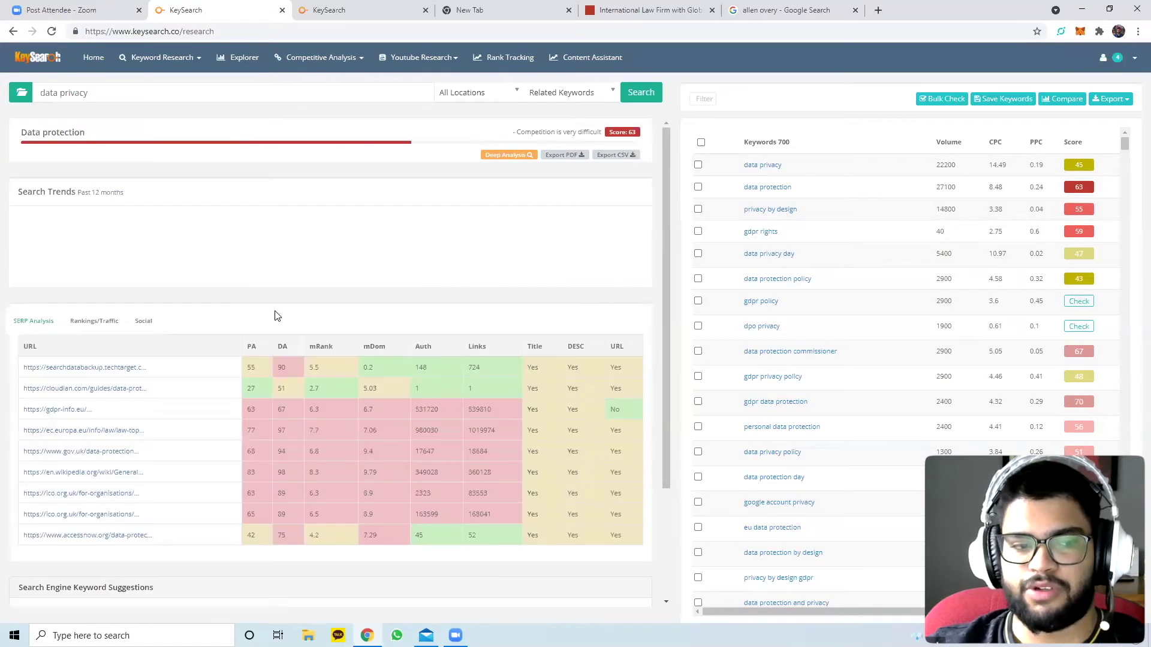
scroll(276, 313, "down", 2)
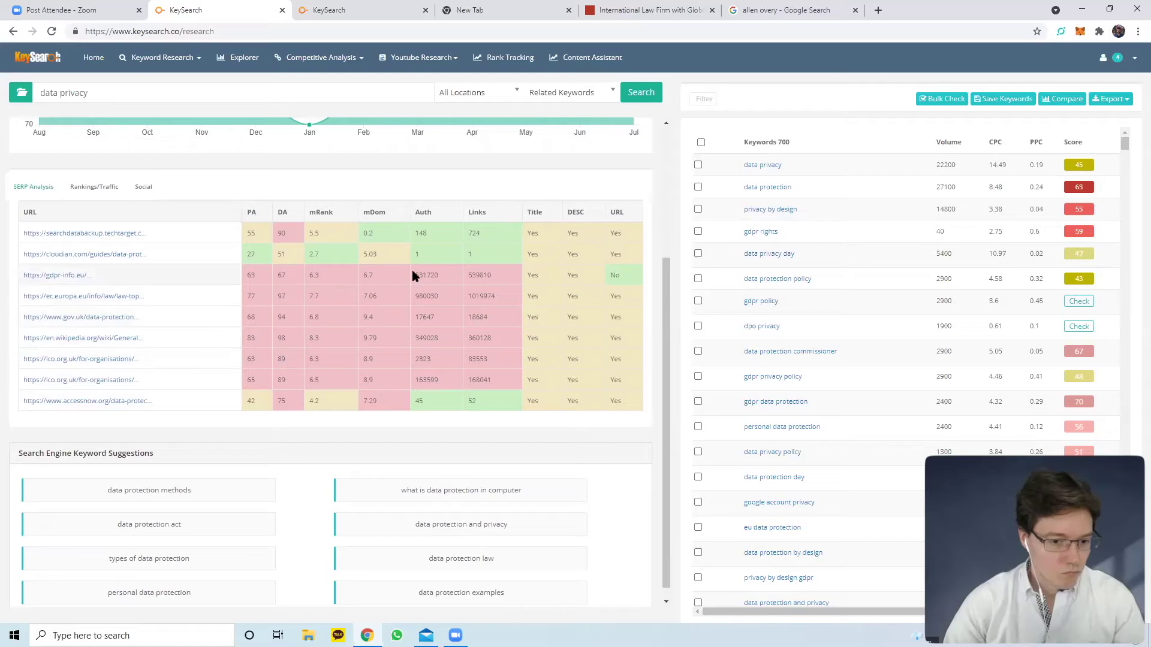
scroll(414, 273, "up", 2)
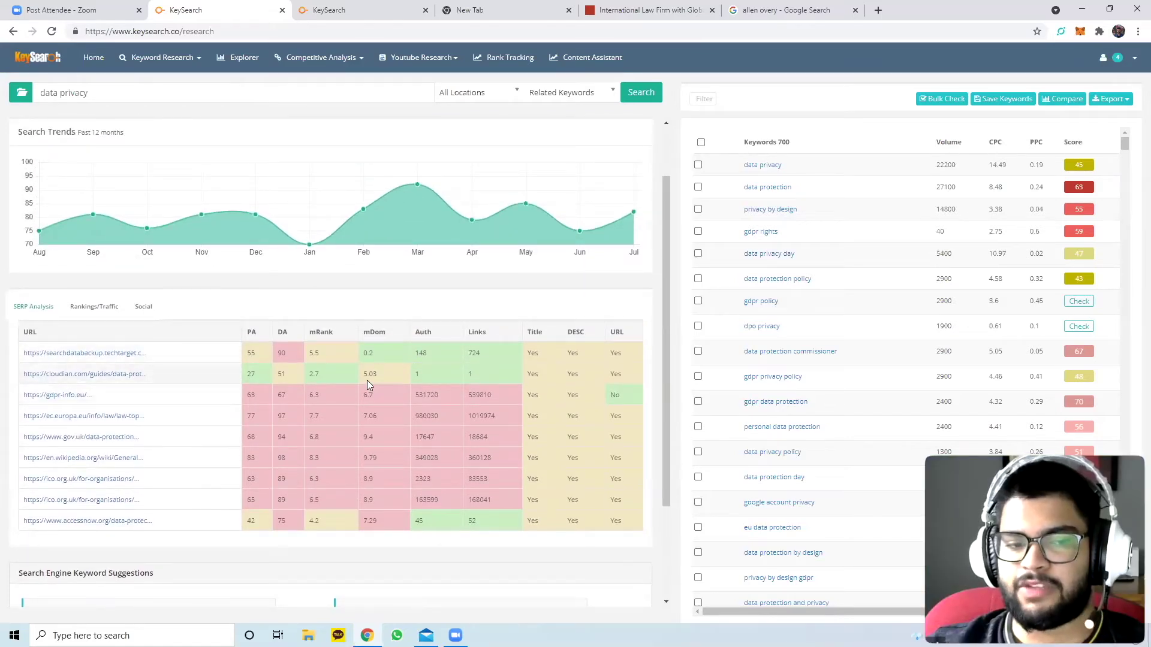
scroll(367, 381, "down", 2)
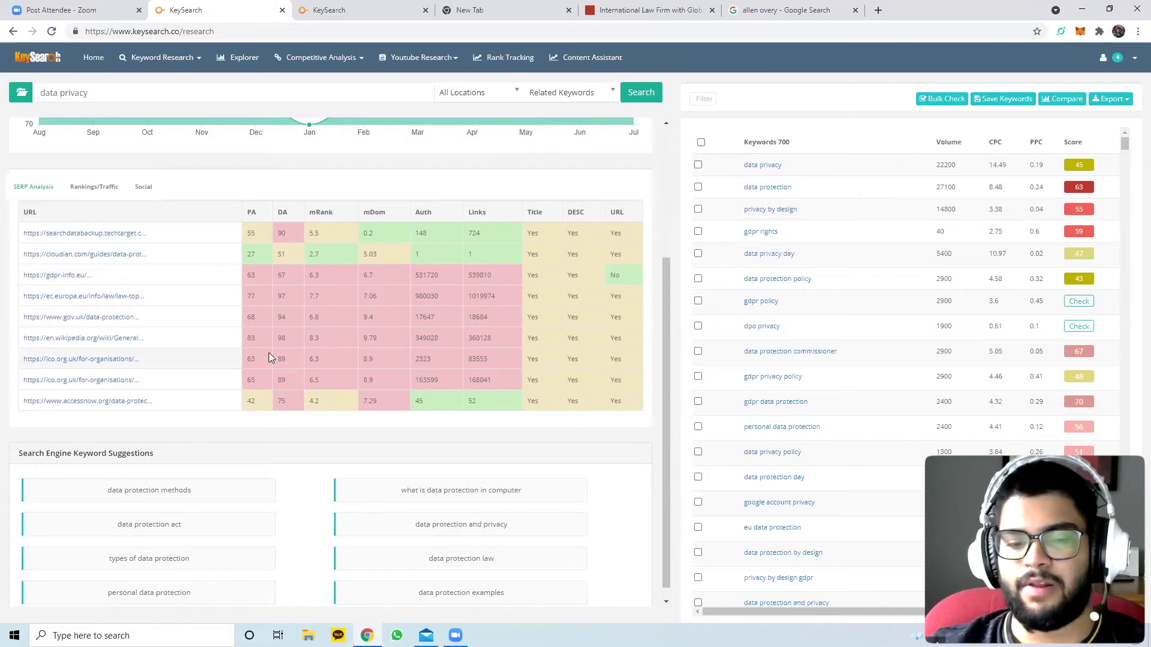
scroll(269, 358, "up", 3)
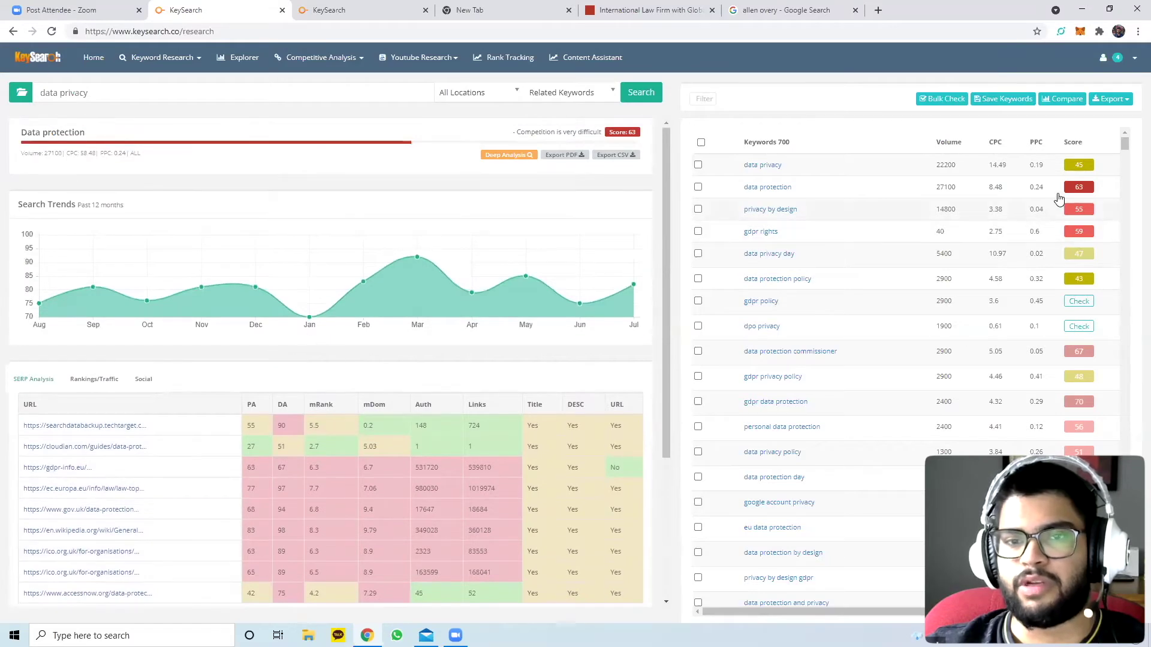
Open the "data privacy" keyword and examine the authority metrics of its ranking pages and the search engine keyword suggestions
left_click(777, 173)
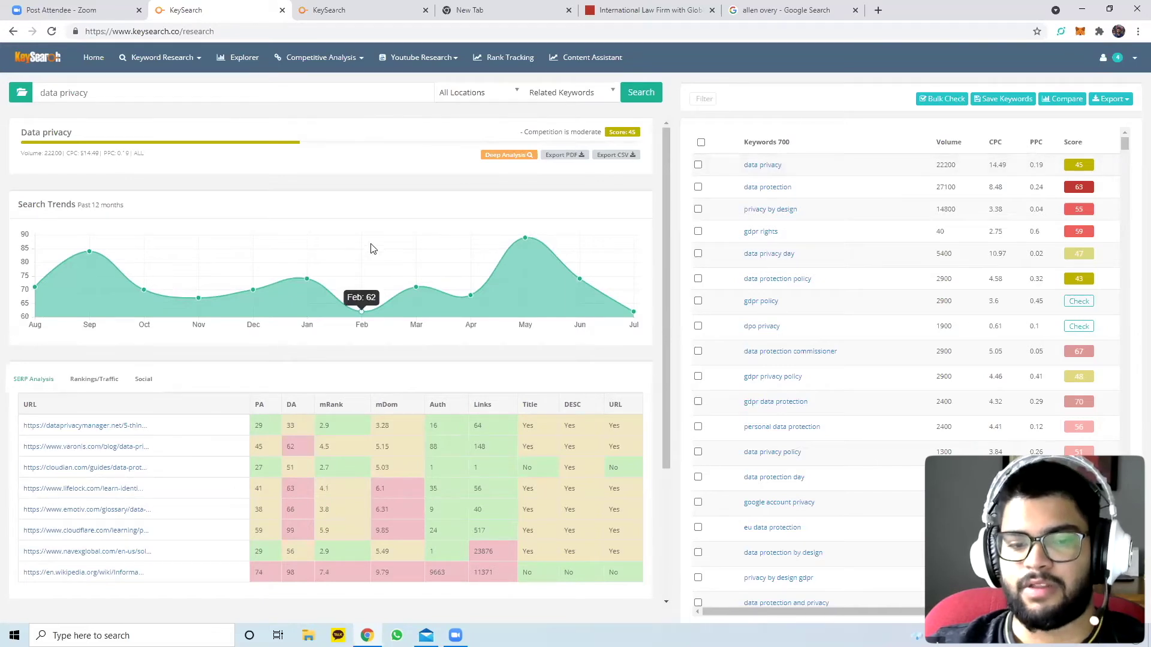
scroll(371, 249, "down", 3)
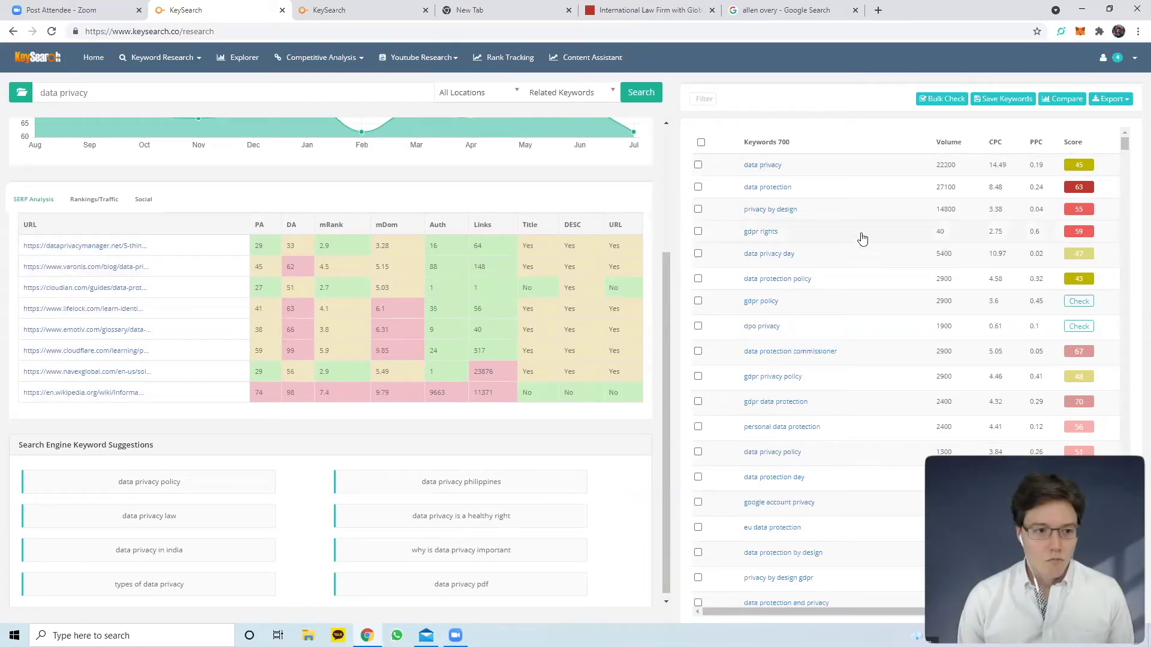
left_click(786, 173)
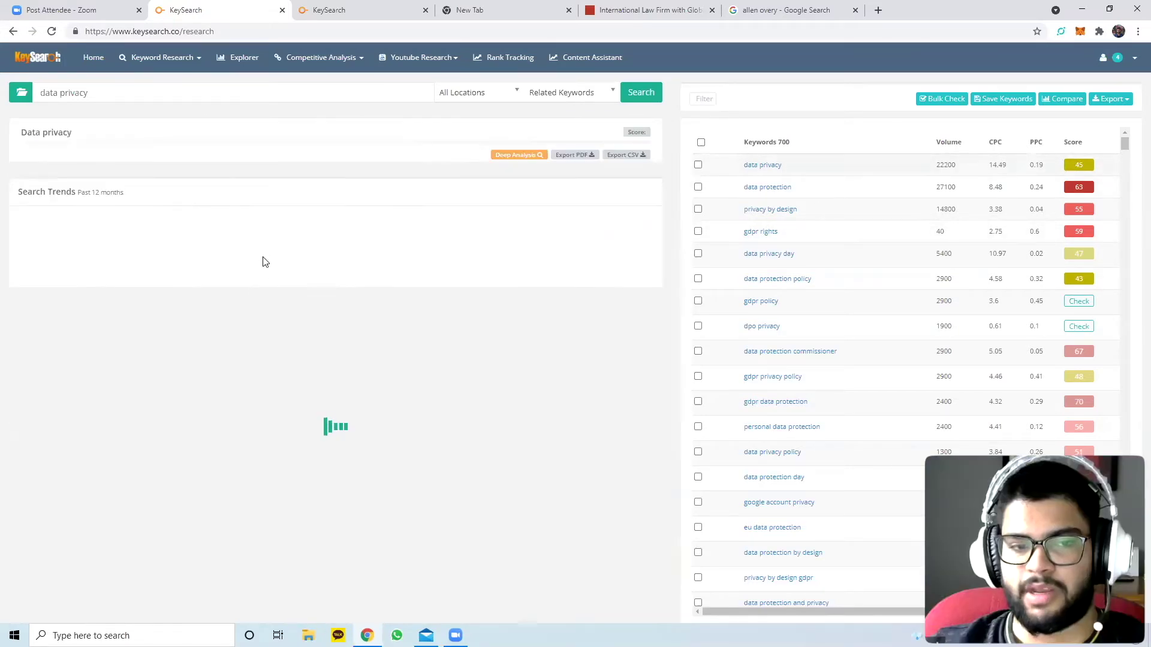
scroll(274, 294, "down", 3)
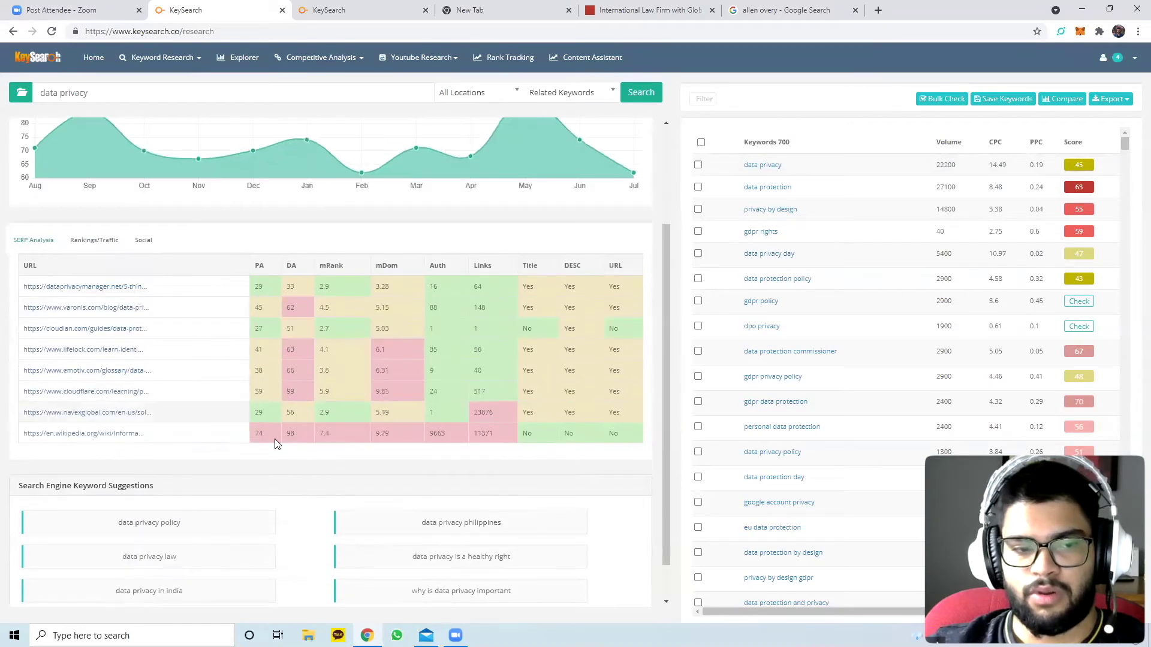
scroll(266, 413, "down", 1)
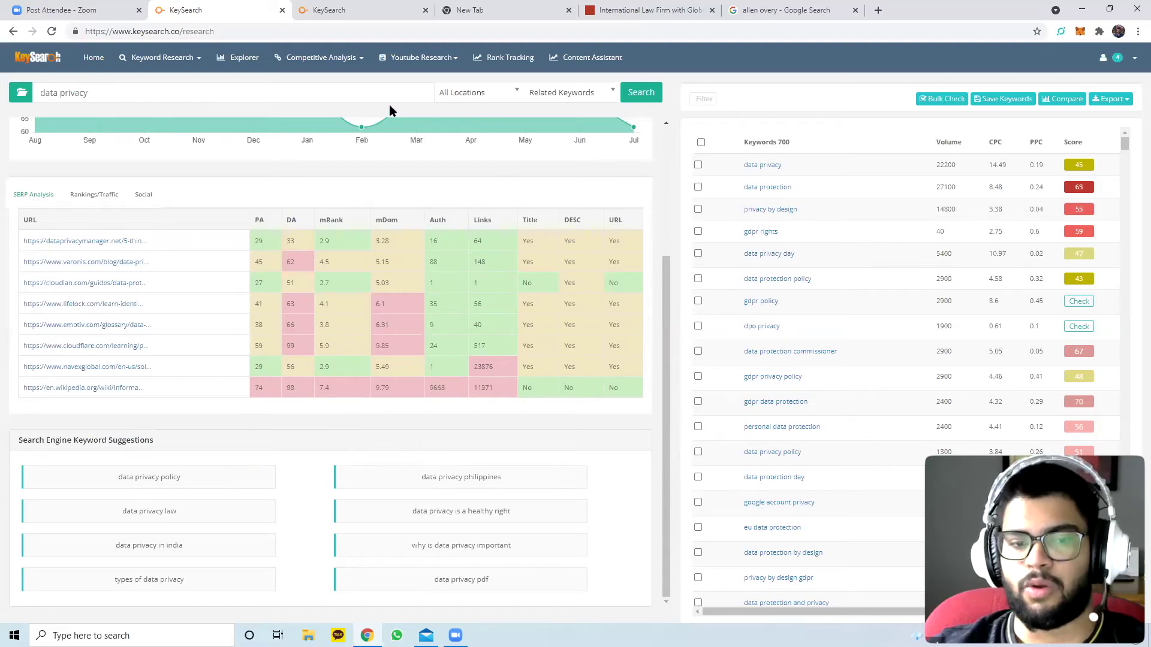
Research related keywords for "data privacy lawyer" with the location set to Australia
left_click(97, 97)
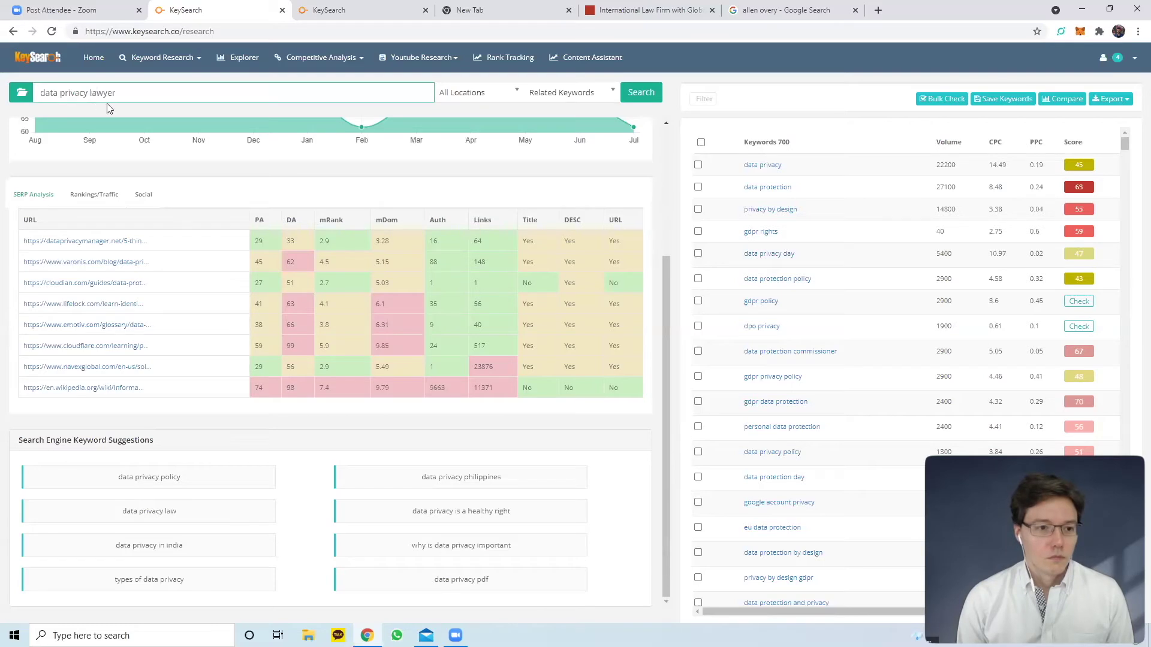
left_click(515, 95)
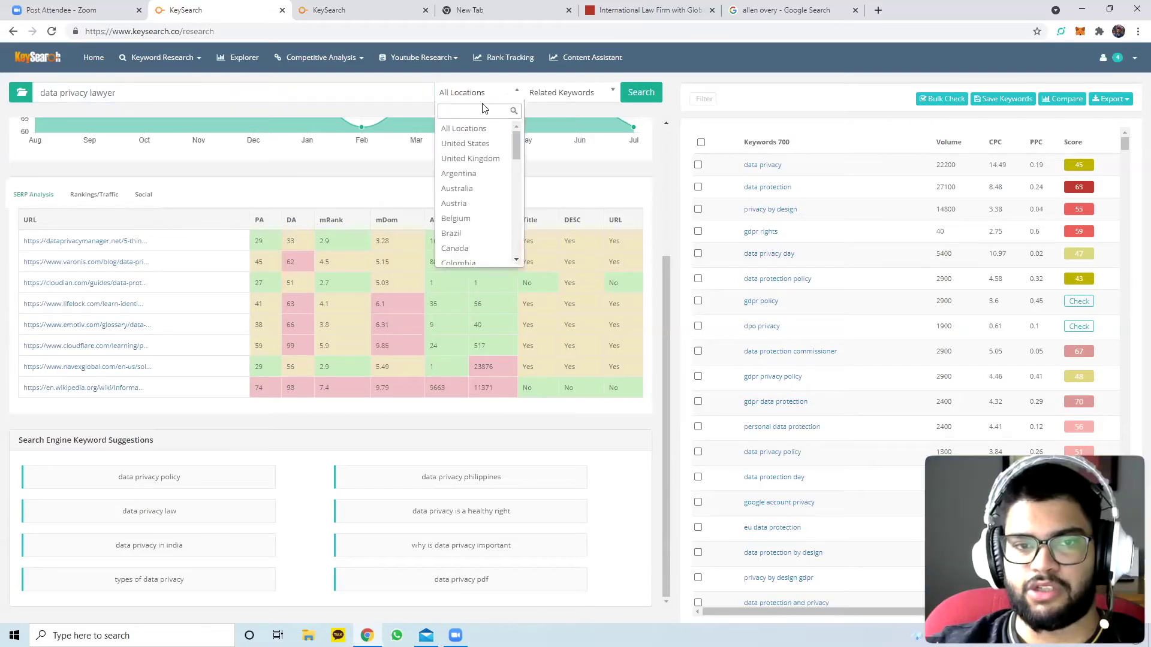
type("aus")
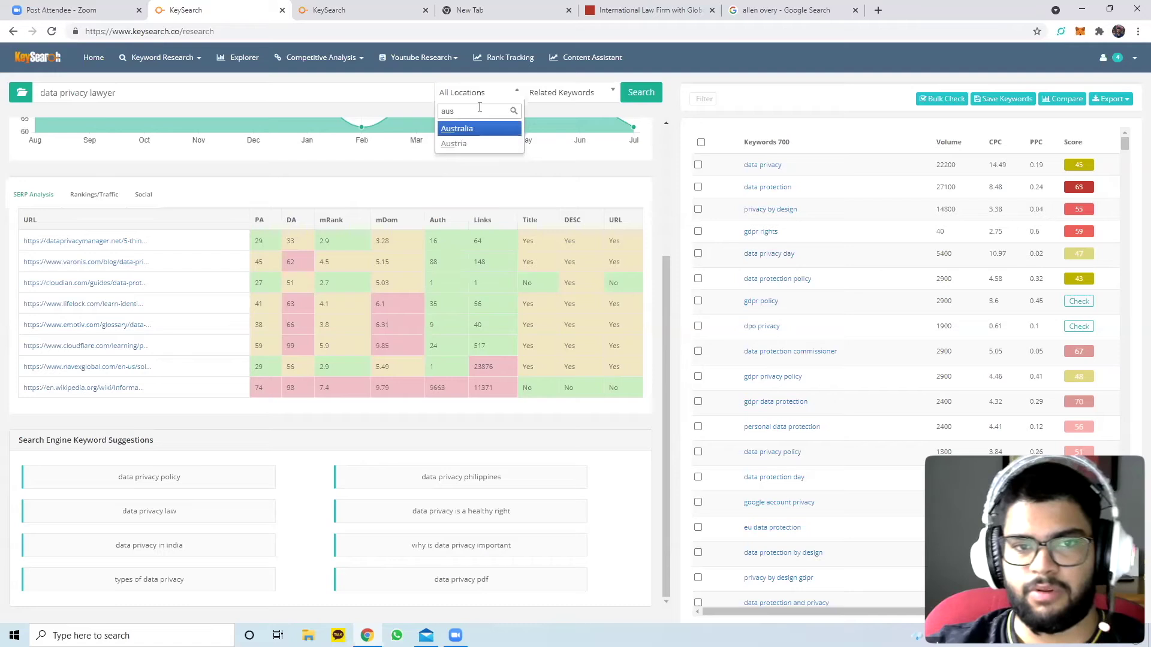
left_click(476, 129)
left_click(634, 91)
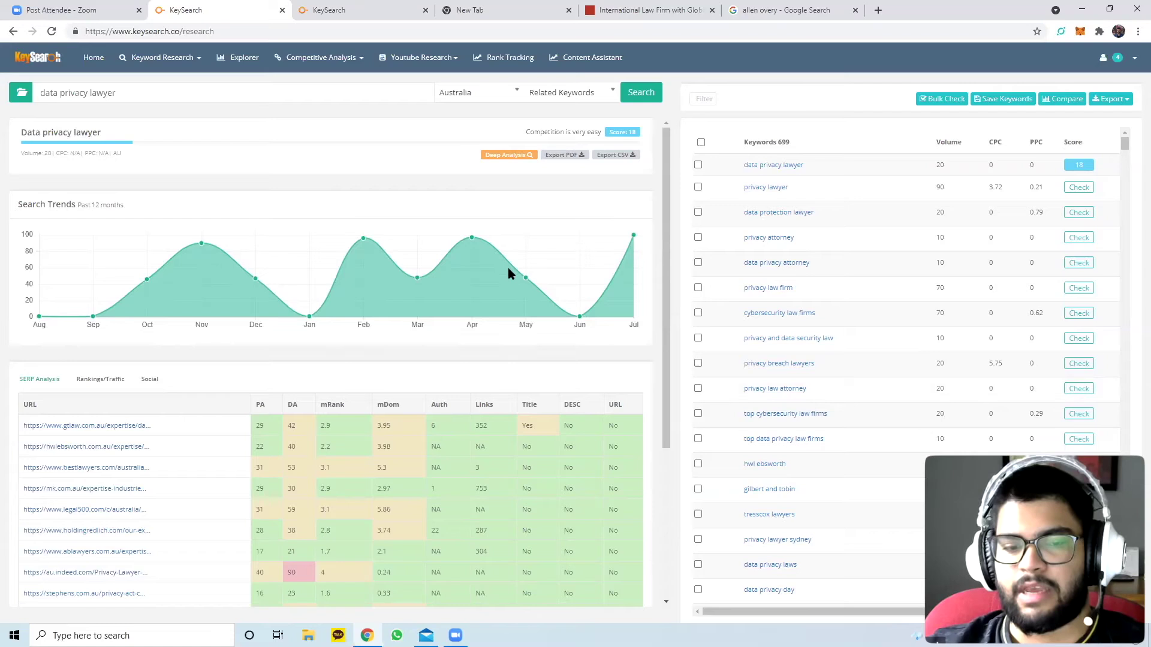
Check the difficulty scores of "privacy lawyer", "data protection lawyer", "privacy law firm" and "cybersecurity law firms"
mouse_move(519, 240)
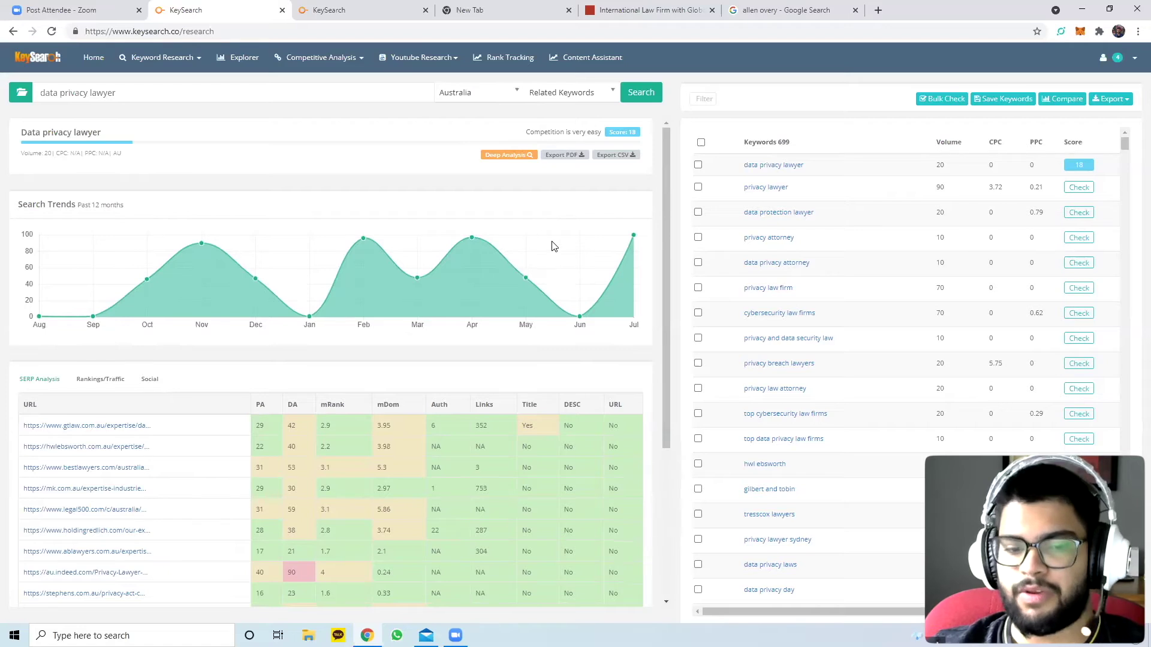
left_click(1079, 187)
left_click(1077, 208)
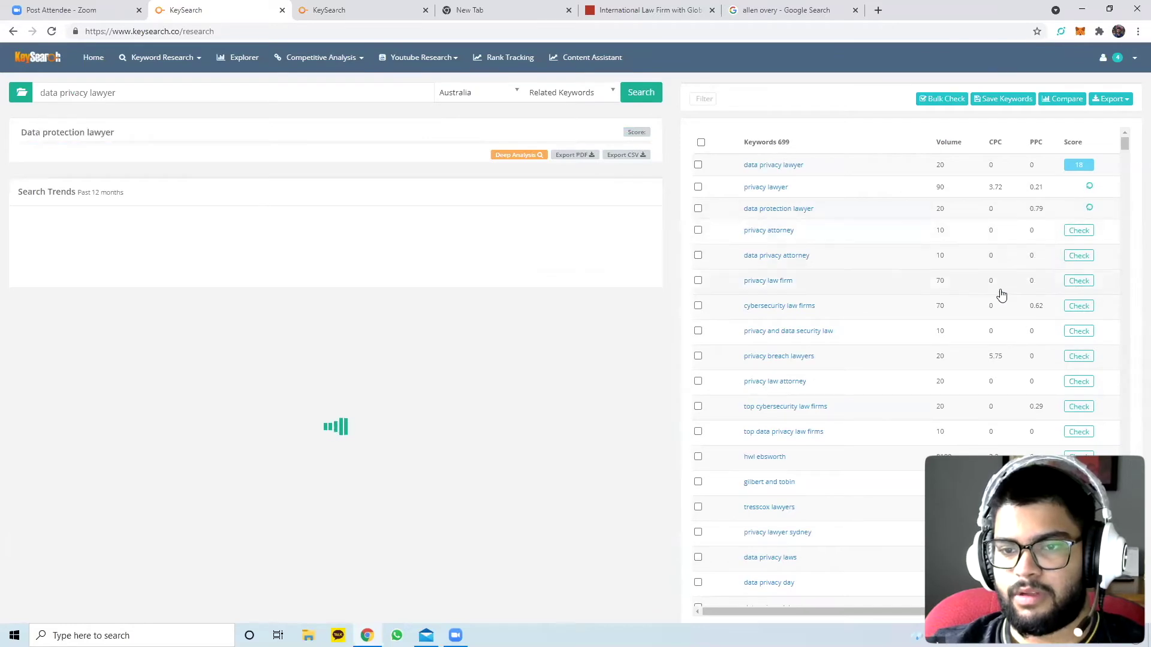
left_click(1079, 280)
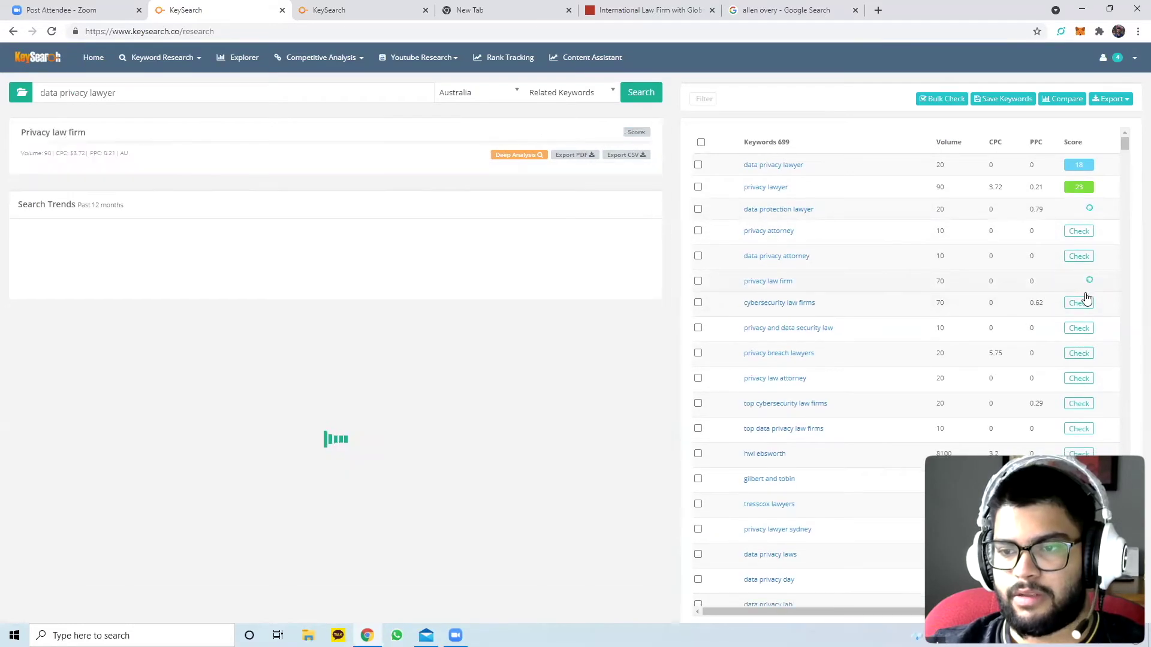
left_click(1079, 303)
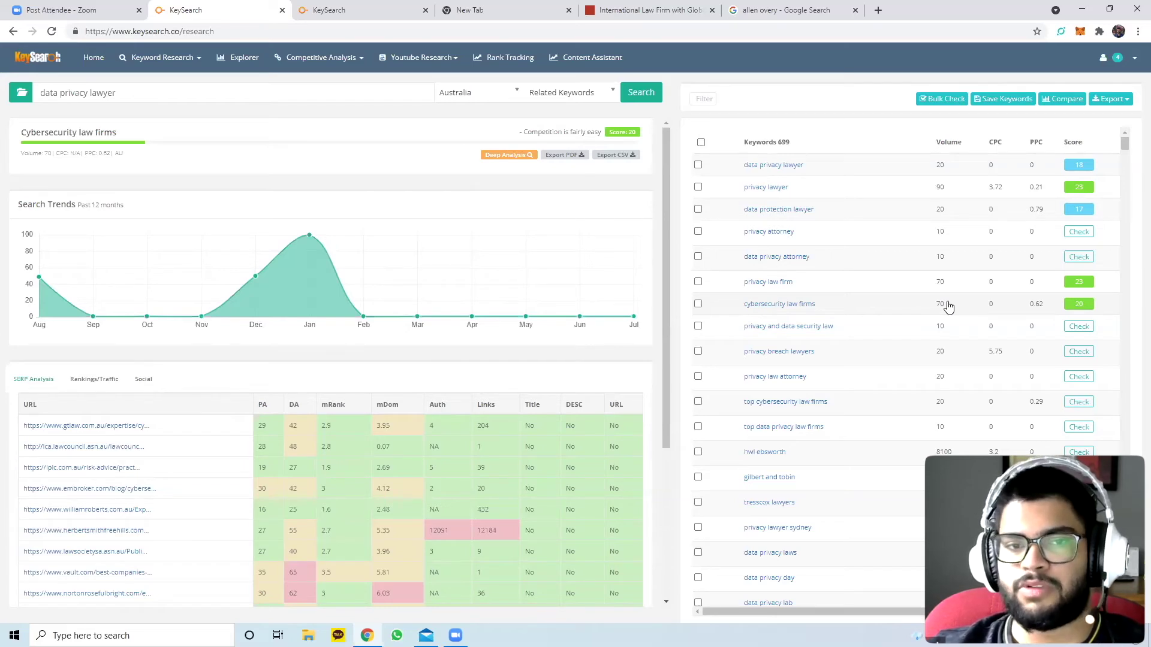
scroll(947, 306, "down", 1)
scroll(947, 306, "up", 1)
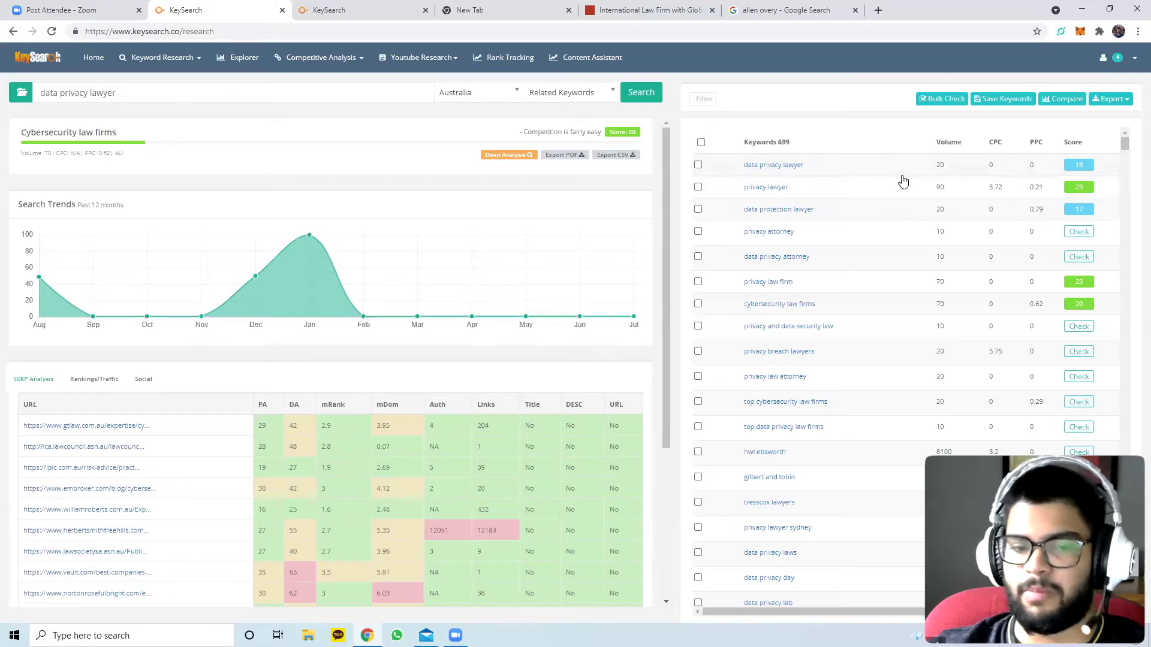
Open the "data privacy lawyer" keyword and examine its search trends and the ranking pages in the SERP analysis
left_click(777, 164)
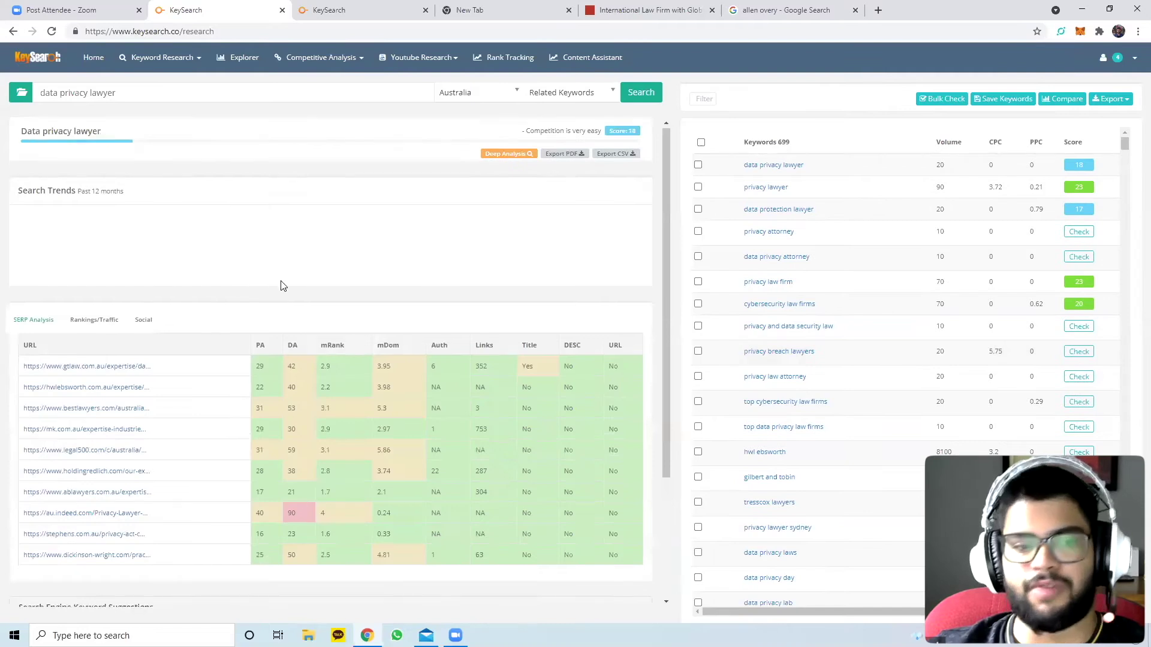
scroll(283, 282, "down", 2)
scroll(285, 280, "up", 2)
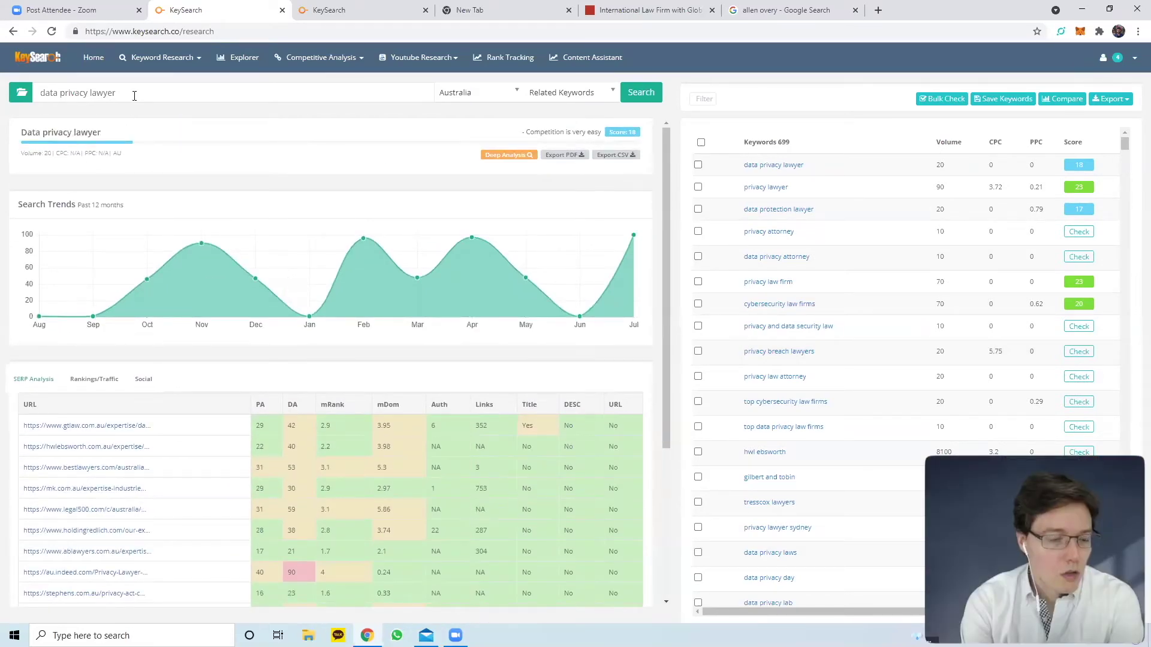
Research related keywords for "personal injury lawyer" in Australia and highlight the main keyword in the results
left_click_drag(137, 90, 29, 94)
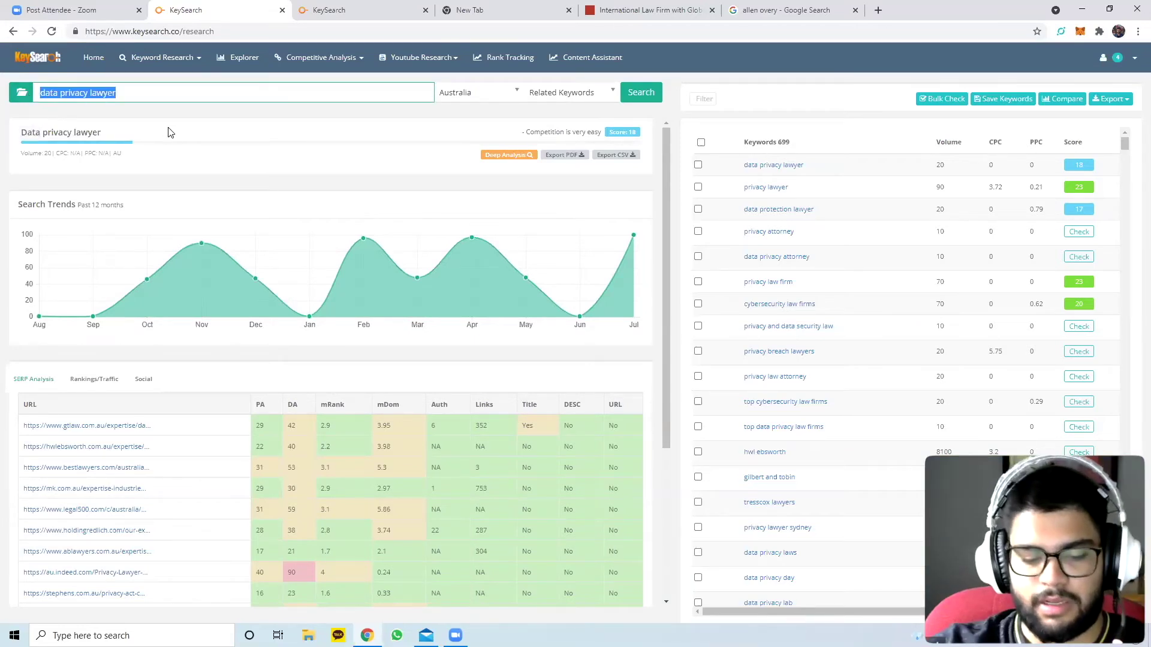
type("personal in")
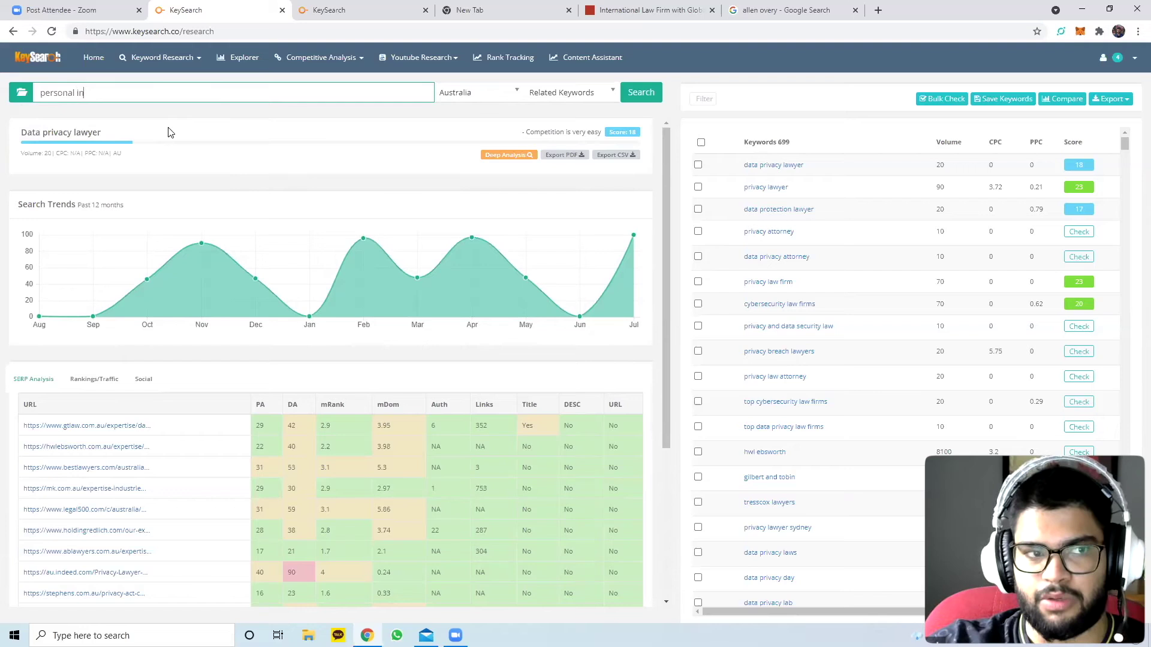
type("jury lawyer")
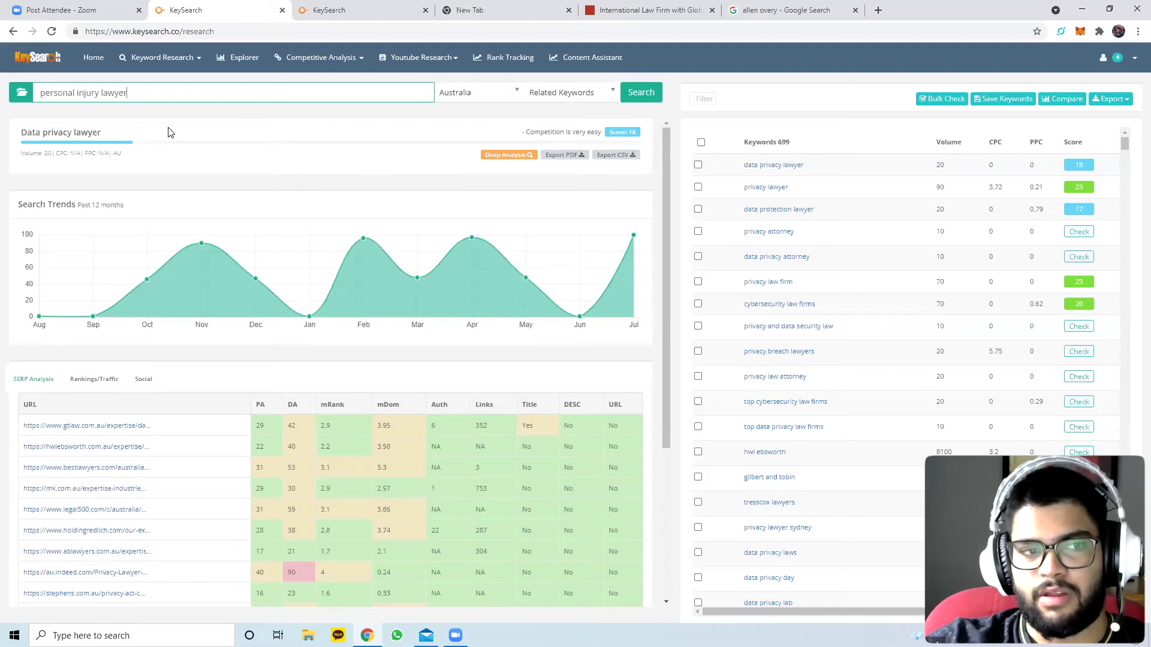
key("Return")
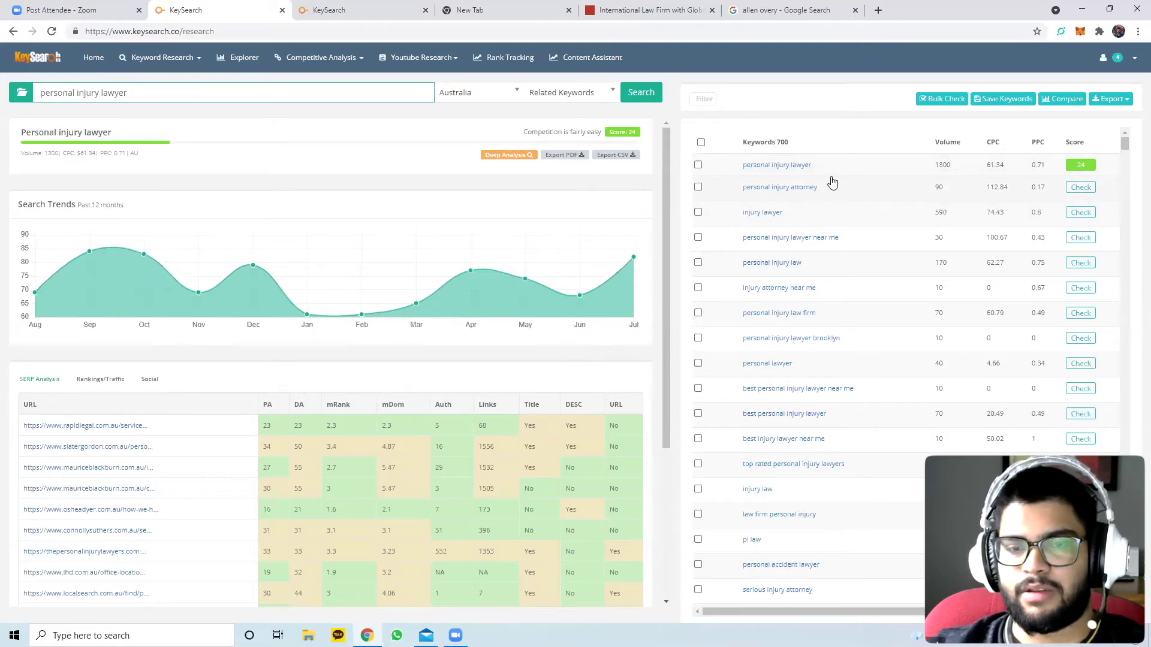
left_click_drag(829, 167, 743, 167)
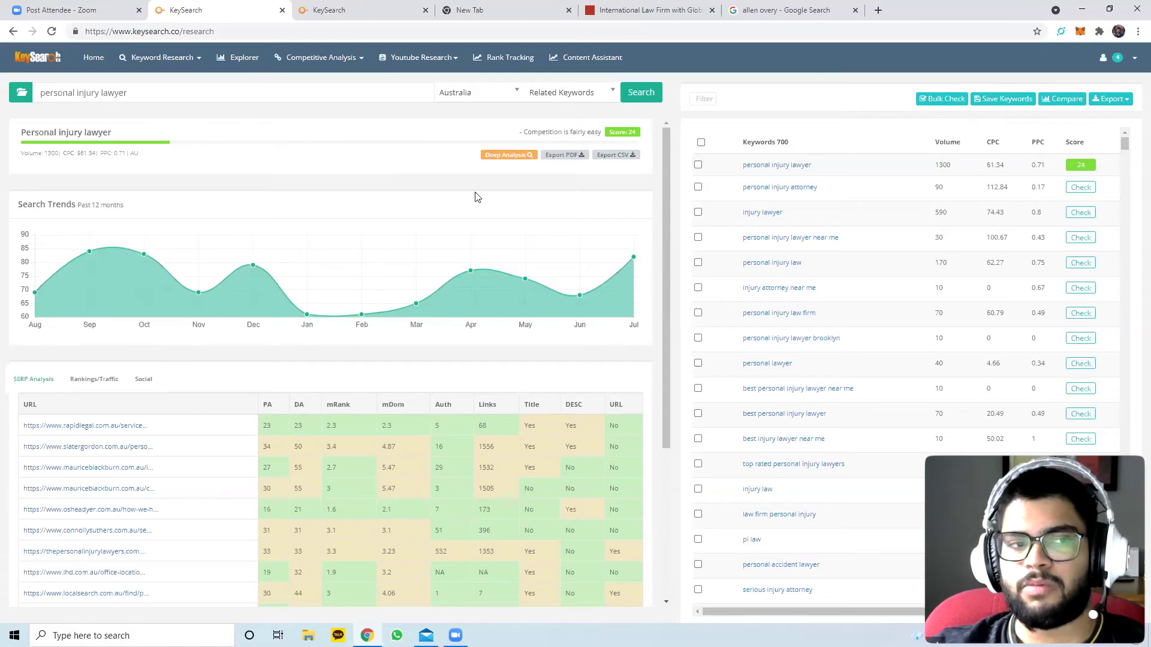
Copy the "personal injury lawyer" keyword and analyse it in the Content Assistant in place of "social media for lawyers"
left_click_drag(815, 165, 737, 172)
key("ctrl+c")
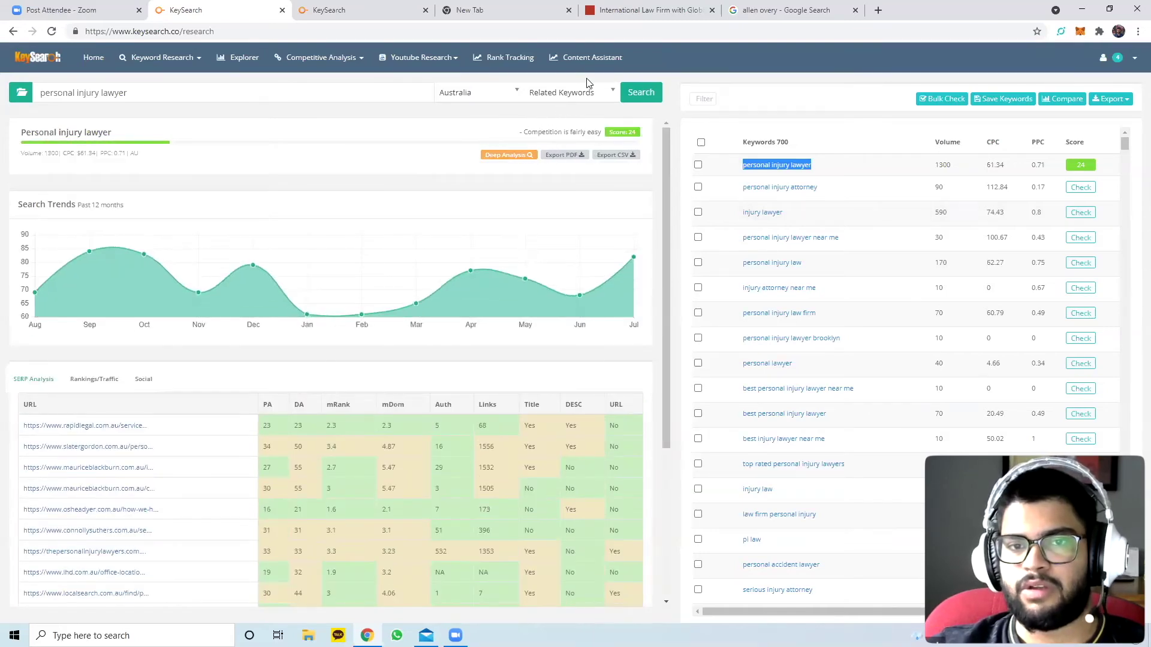
left_click(602, 66)
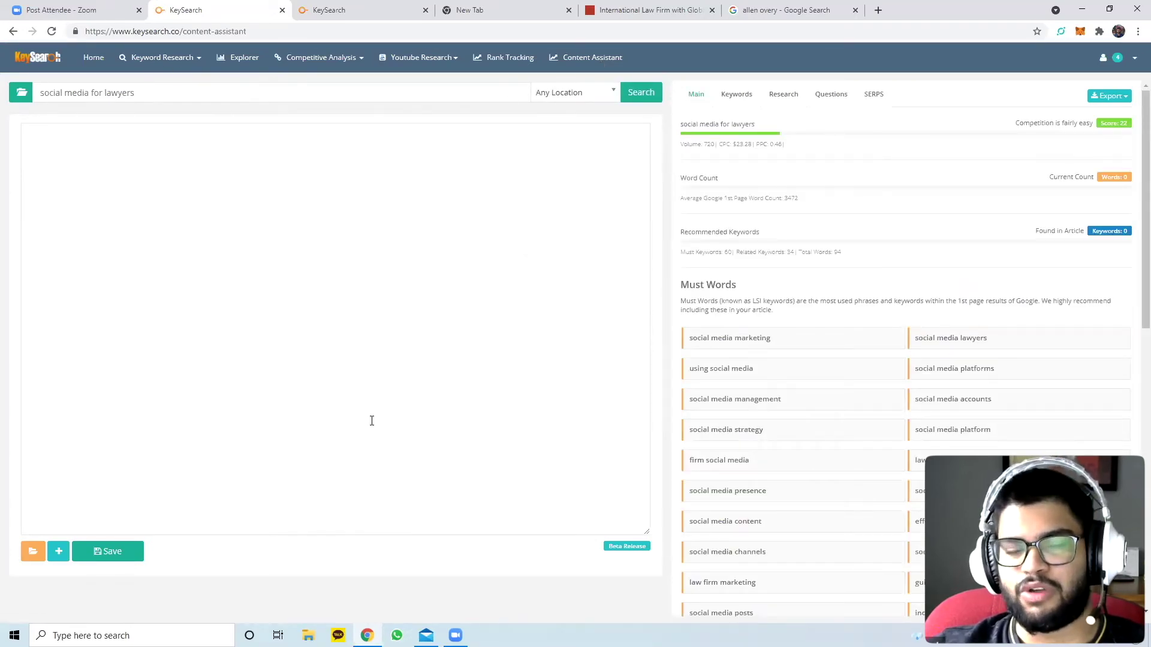
left_click(163, 97)
key("ctrl+a")
key("ctrl+v")
left_click(629, 92)
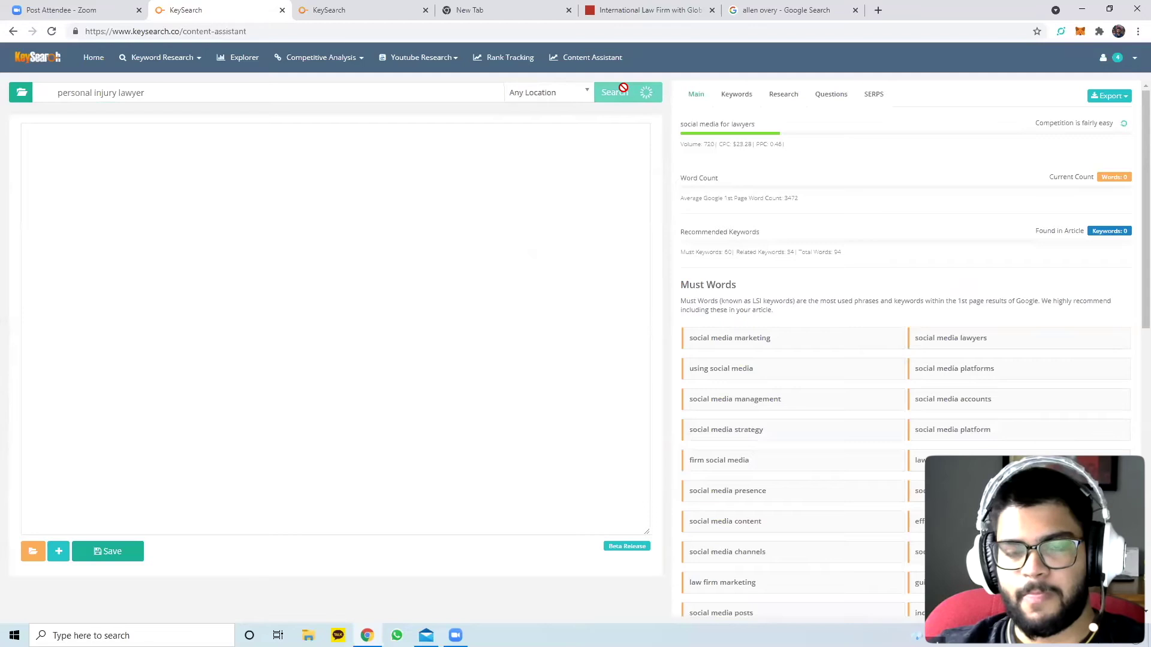
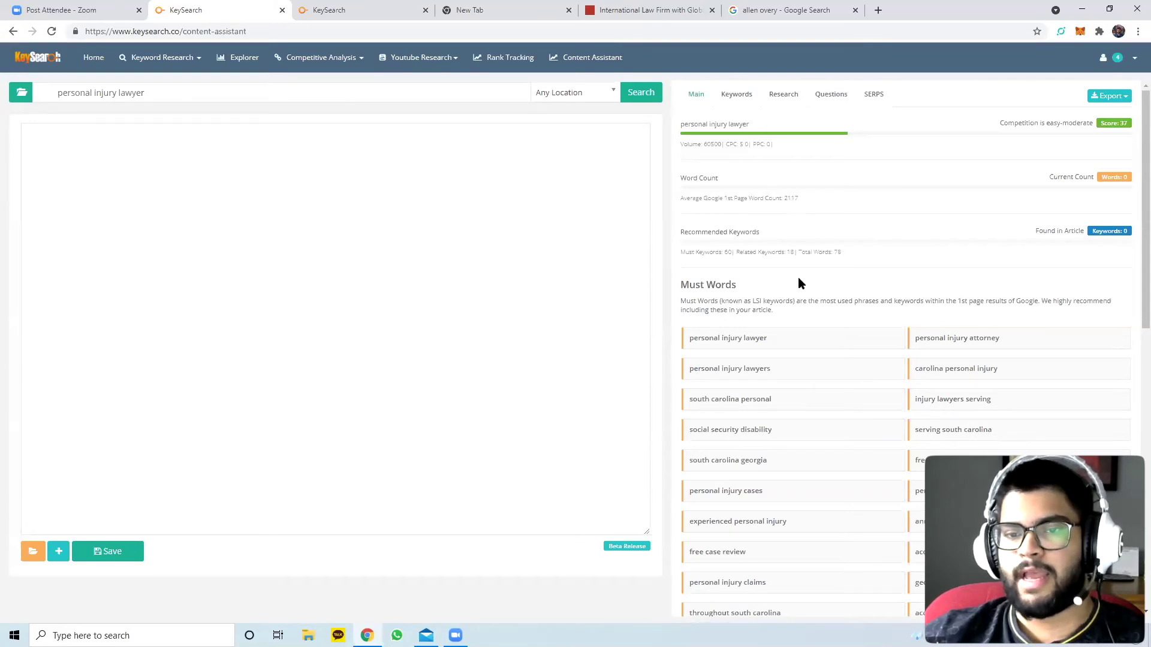
Examine the recommended word count and Must Words for the "personal injury lawyer" article
scroll(797, 278, "down", 1)
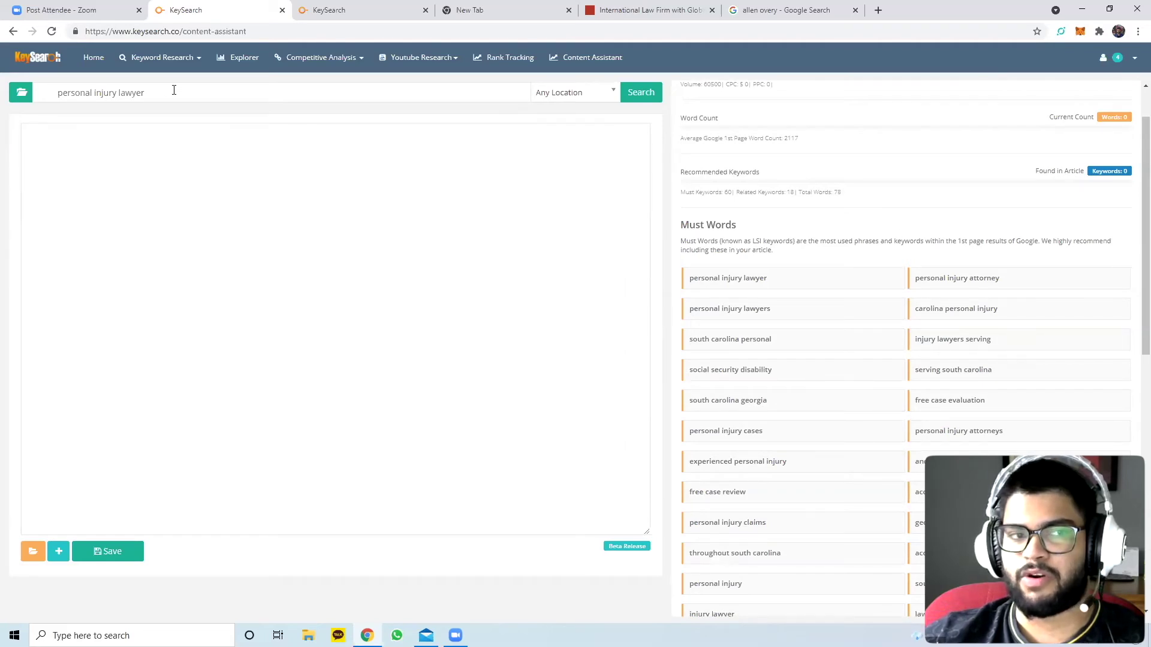
left_click_drag(174, 90, 60, 93)
left_click(833, 228)
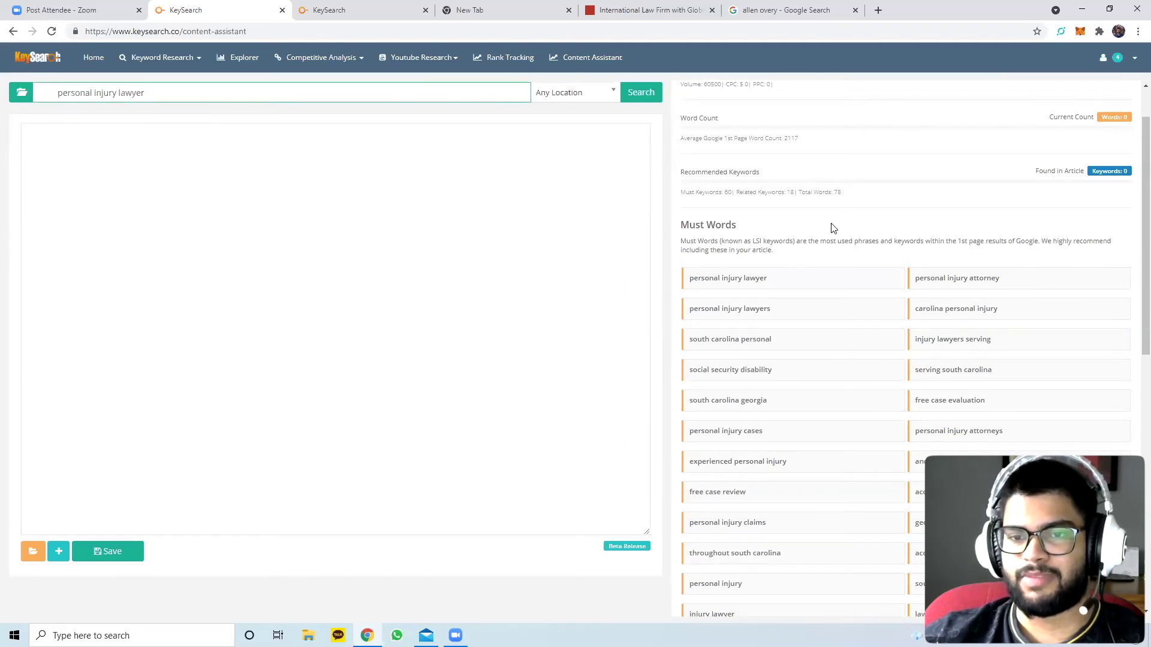
scroll(863, 322, "down", 2)
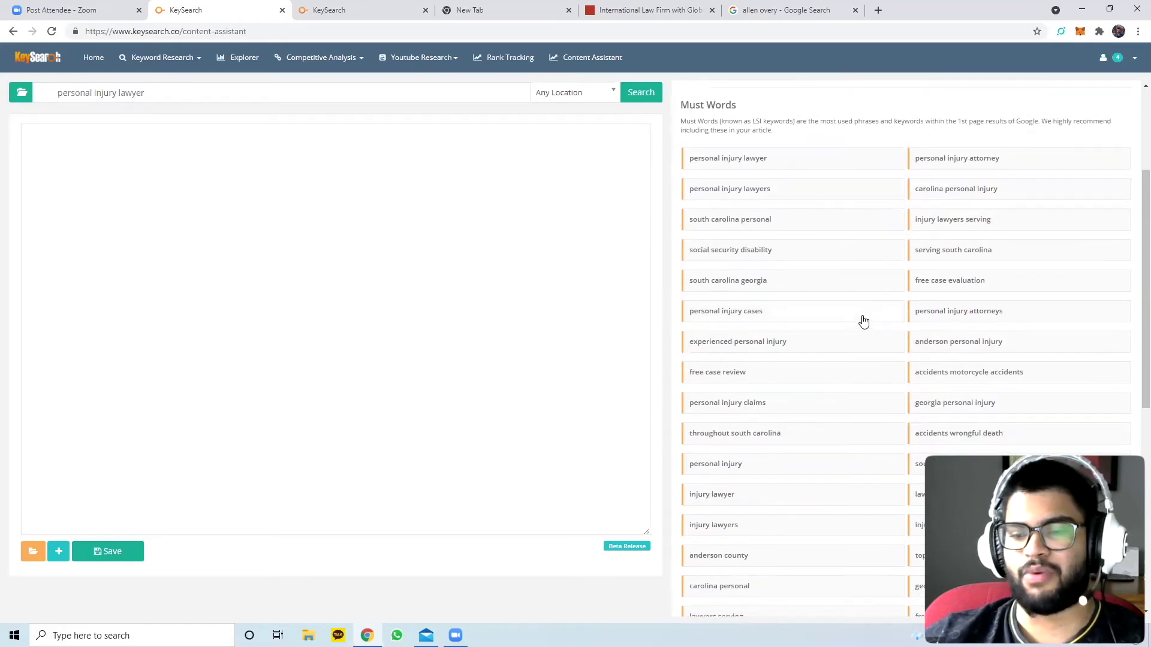
scroll(863, 322, "up", 3)
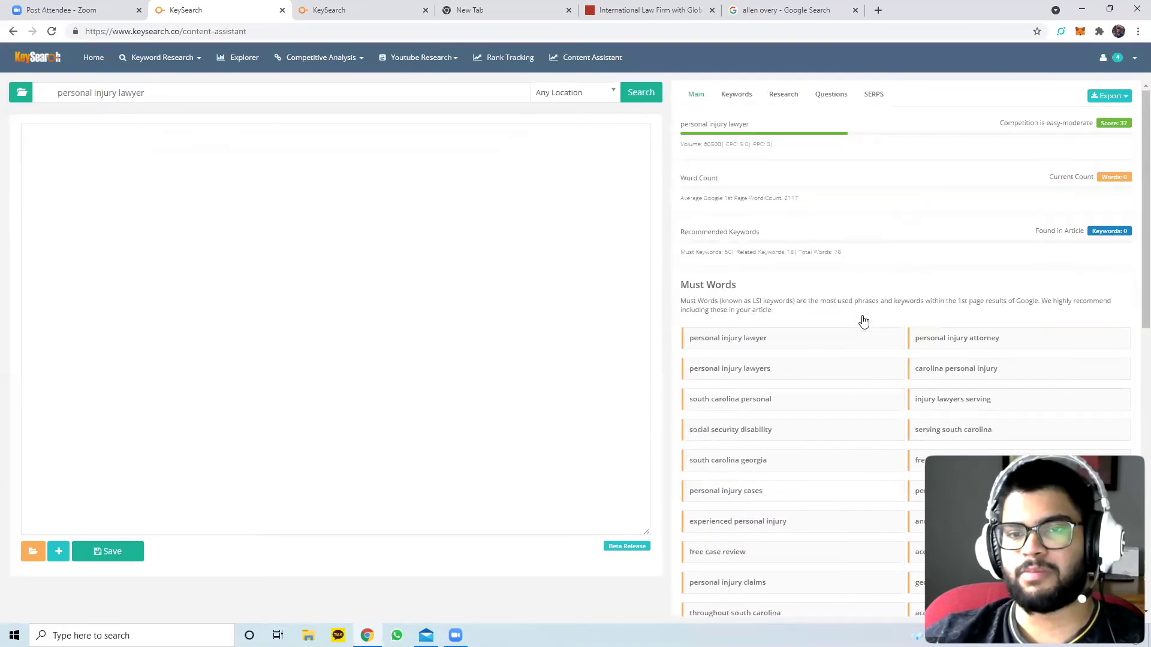
Show the first-page Google results for the keyword and open the harbinlaw.com, superlawyers.com and findlaw.com pages in new tabs
left_click(875, 96)
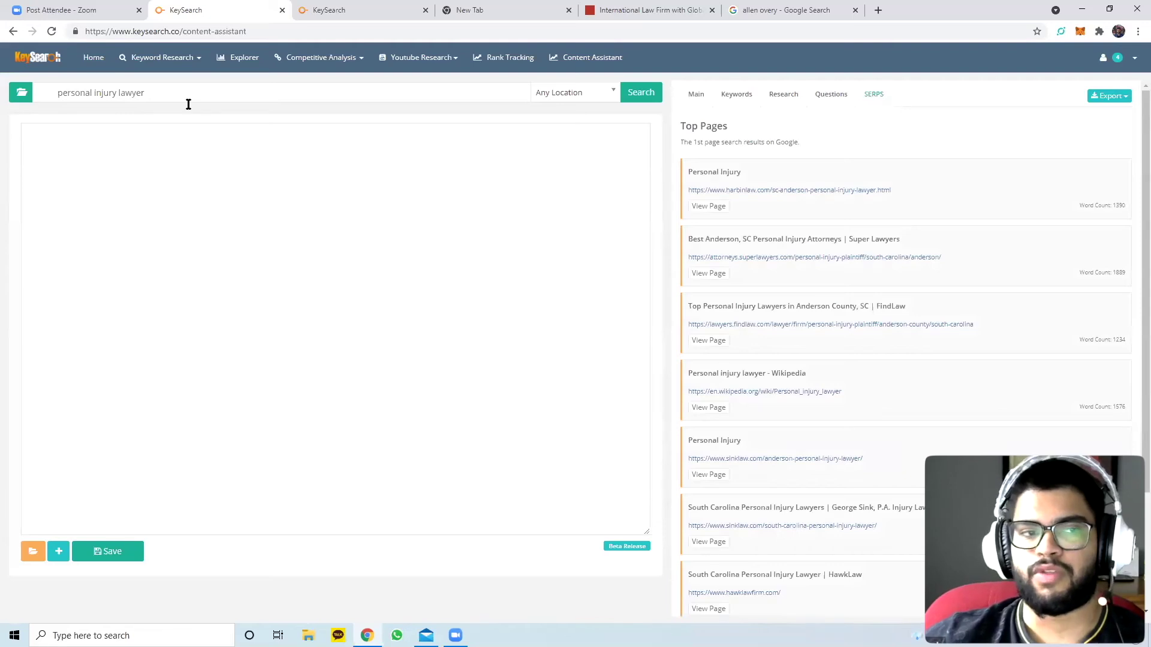
left_click_drag(166, 93, 58, 108)
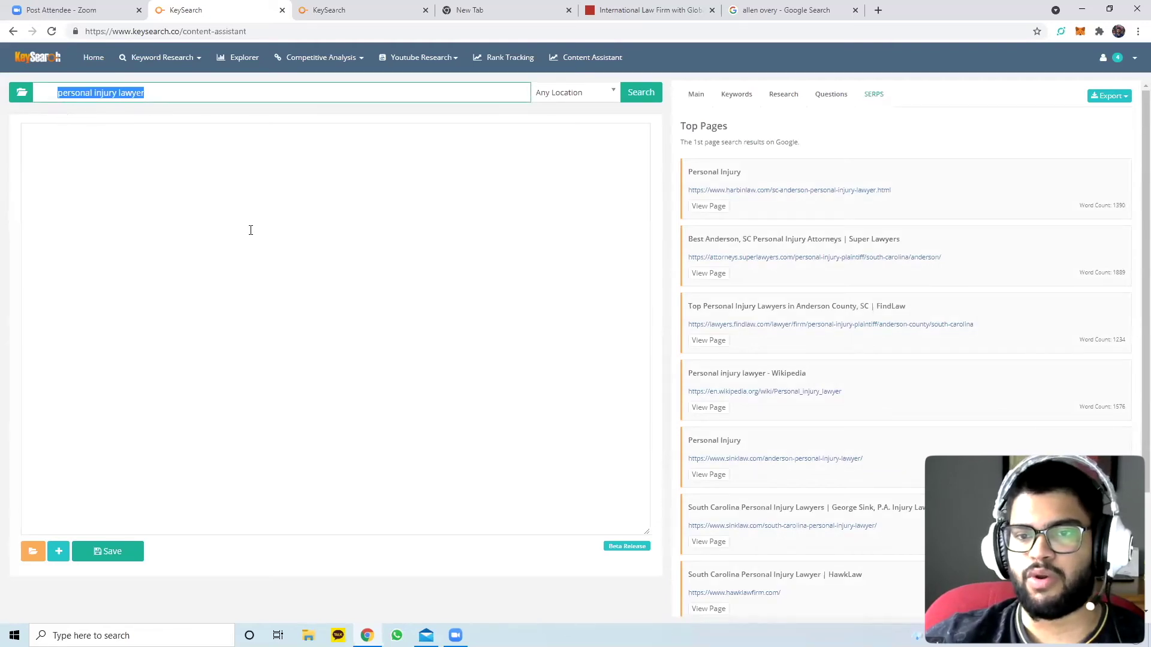
left_click(795, 196)
right_click(796, 195)
left_click(806, 197)
right_click(765, 257)
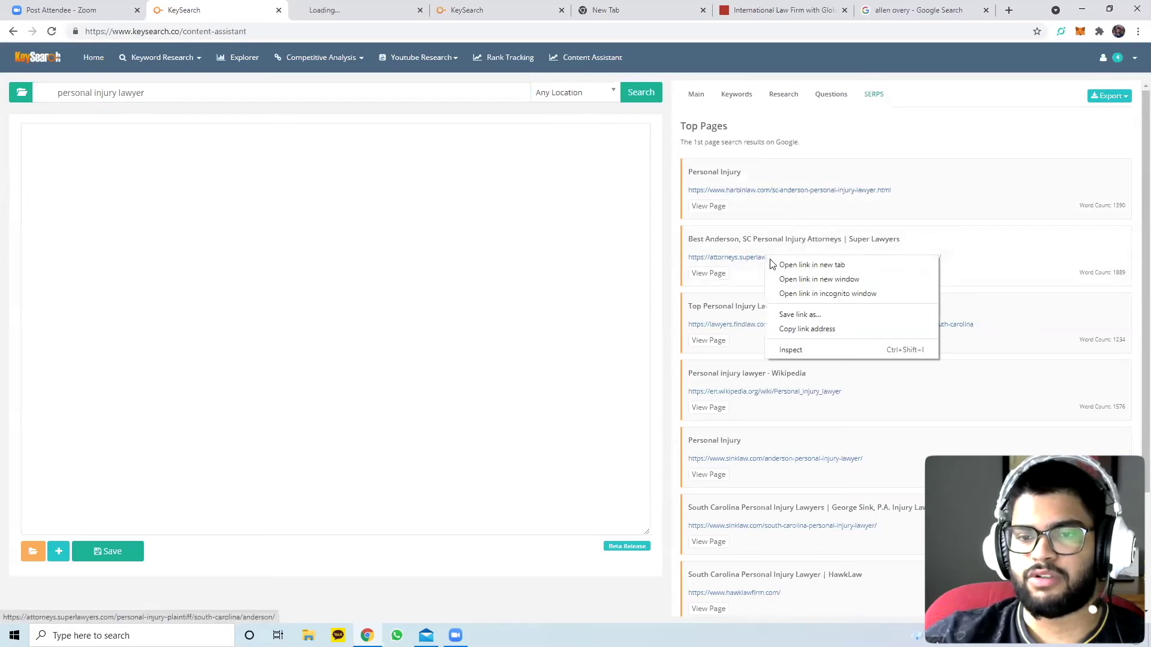
left_click(781, 269)
scroll(765, 271, "down", 1)
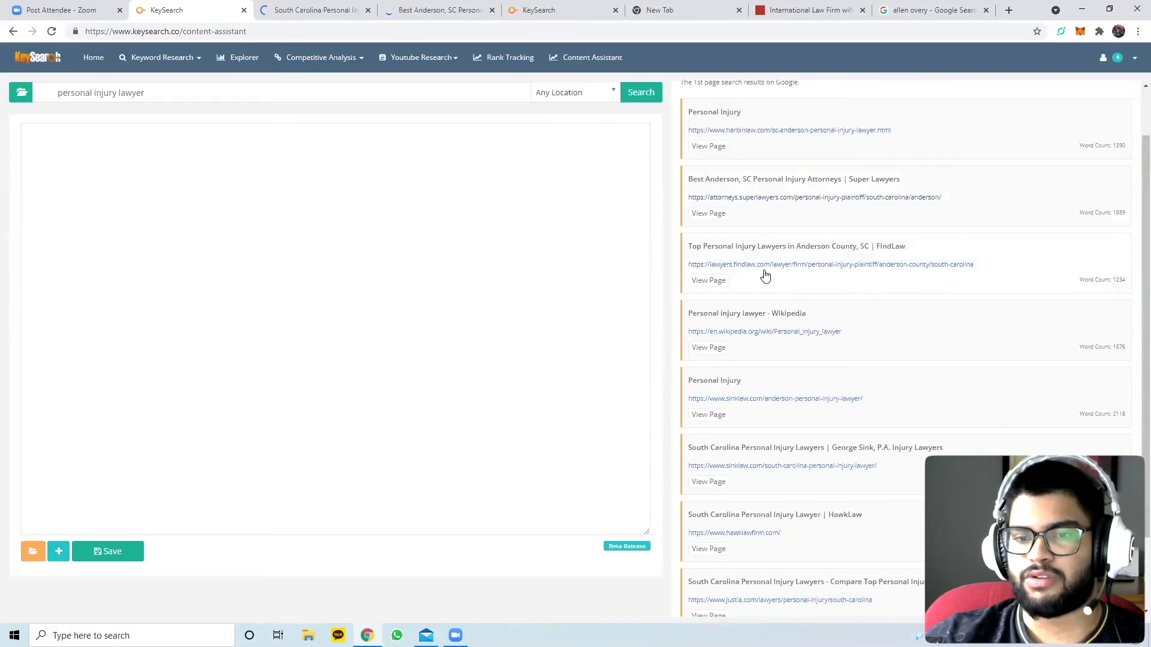
right_click(764, 271)
left_click(783, 275)
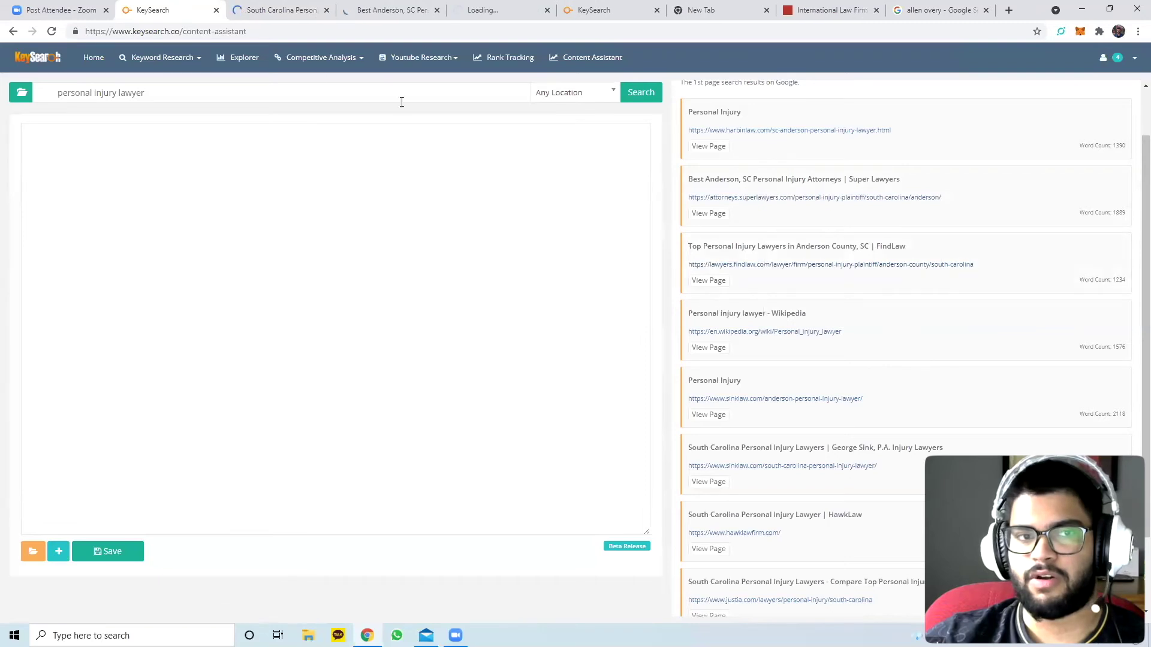
Review the content structure of the harbinlaw.com personal injury page, then close that page
left_click(282, 9)
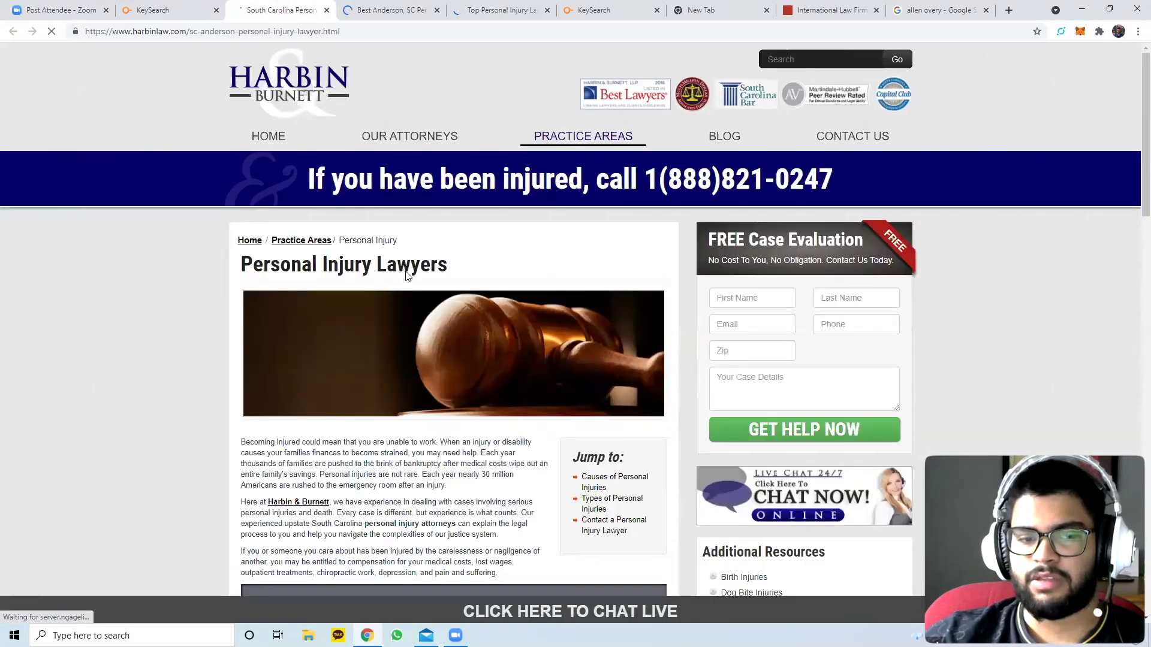
scroll(406, 271, "down", 5)
scroll(406, 271, "down", 7)
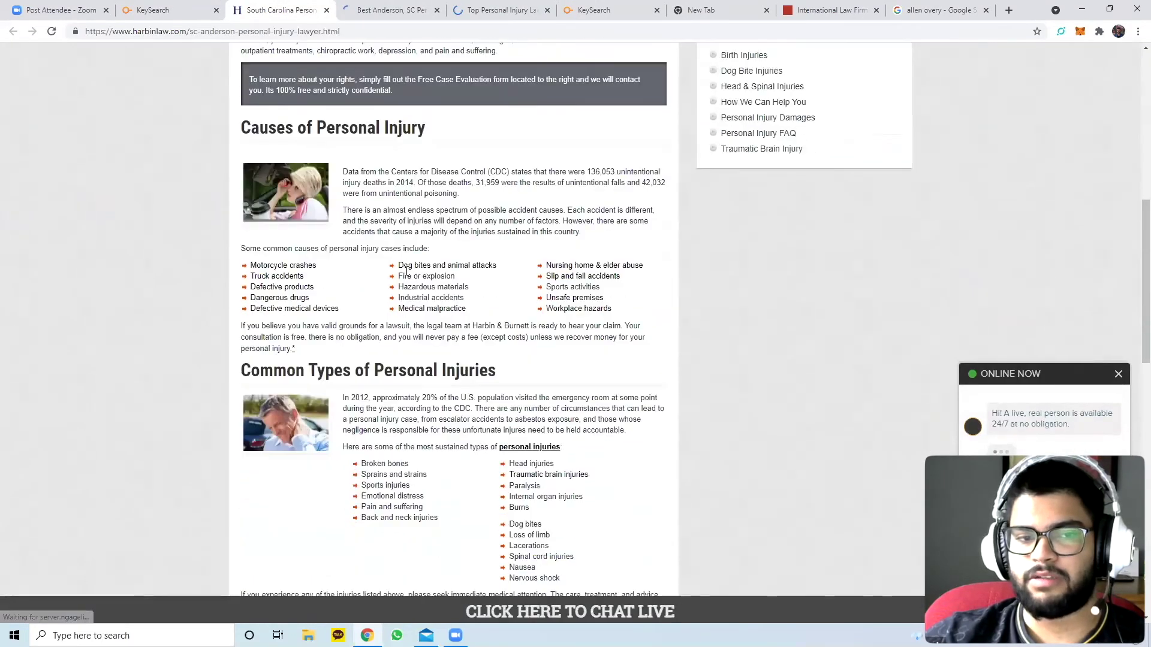
scroll(320, 105, "up", 5)
left_click(326, 10)
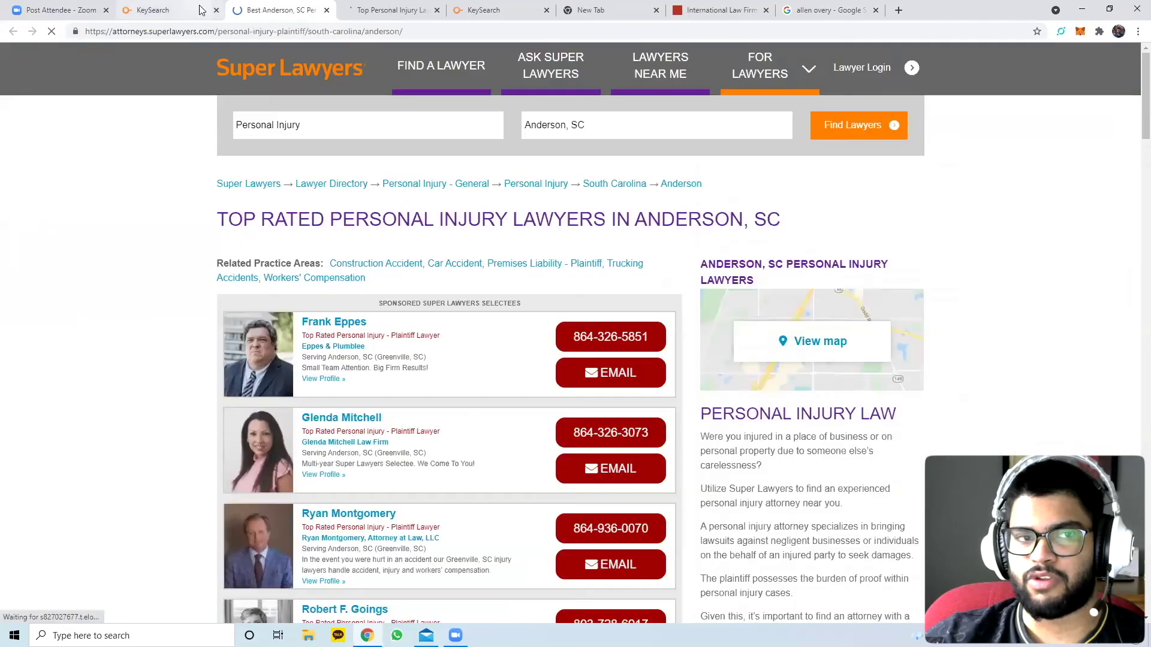
Examine the Super Lawyers listing of personal injury lawyers in Anderson, SC
left_click(153, 10)
left_click(324, 9)
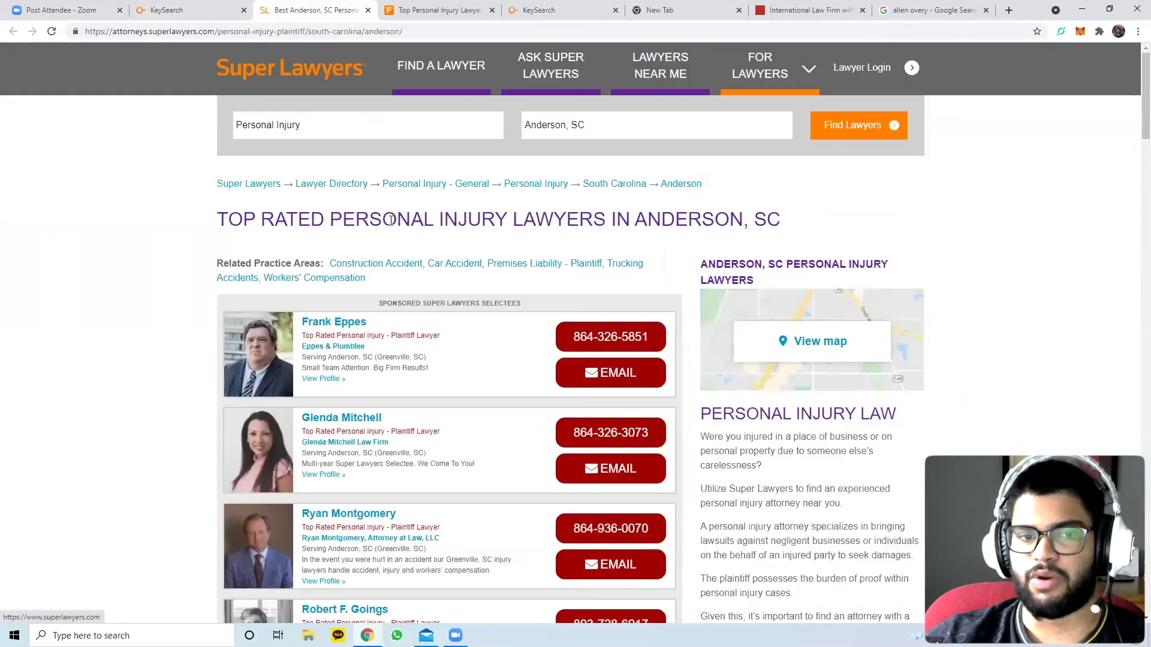
scroll(390, 220, "down", 3)
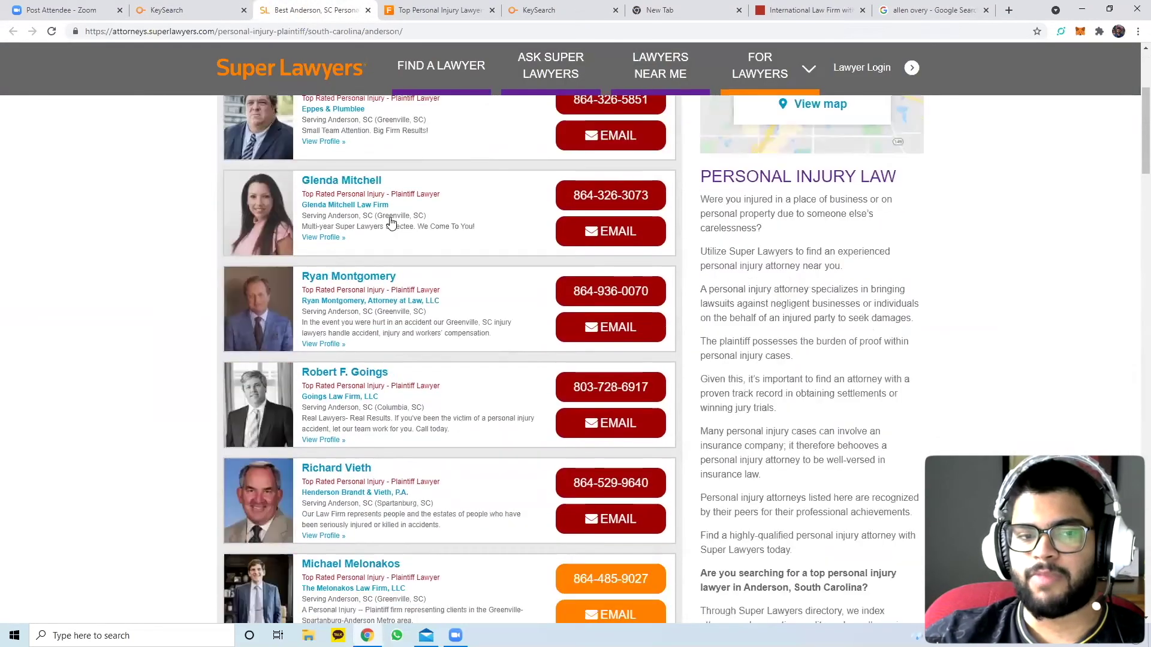
scroll(390, 223, "up", 3)
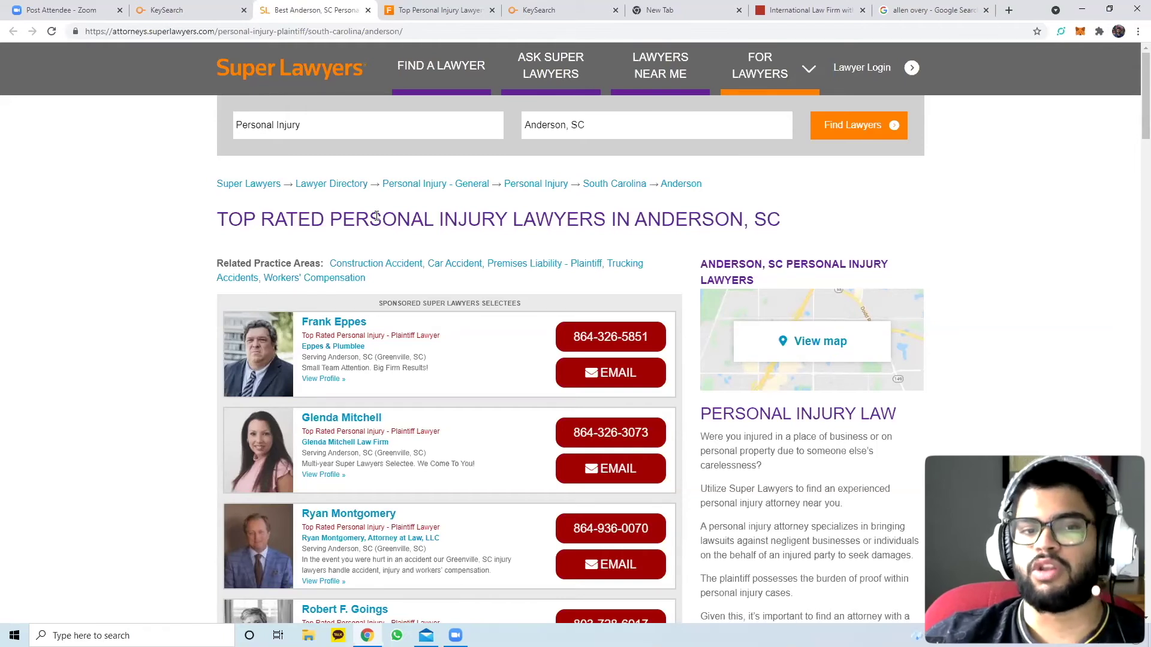
Close the Super Lawyers and FindLaw pages and return to the list of top pages for "personal injury lawyer"
middle_click(343, 7)
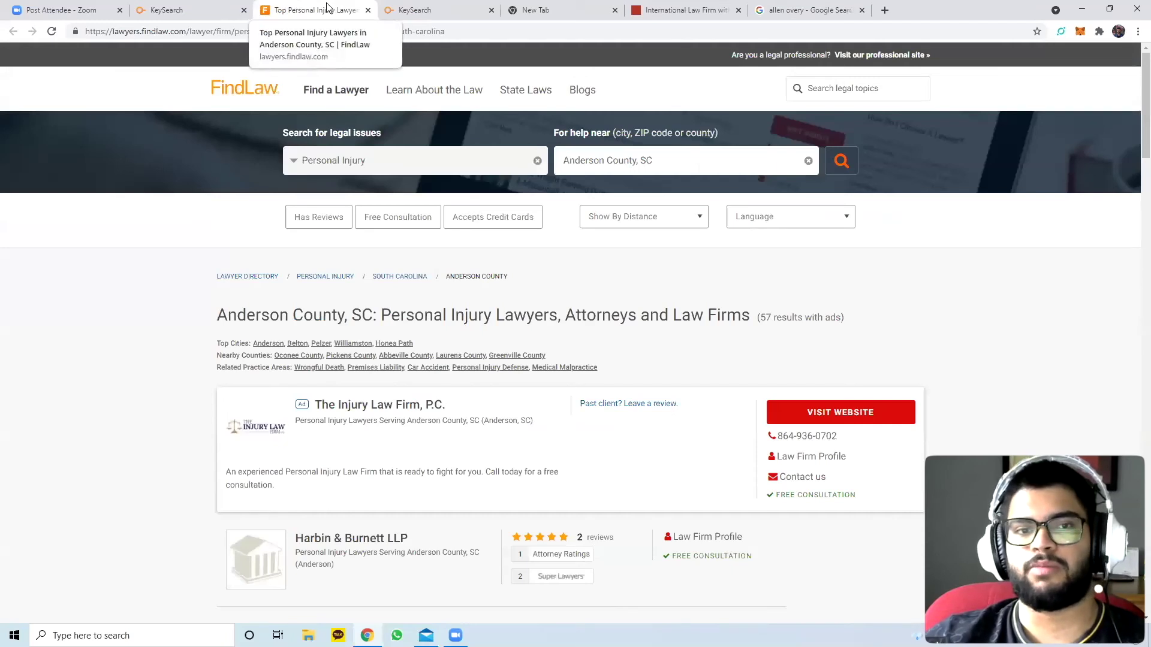
middle_click(327, 7)
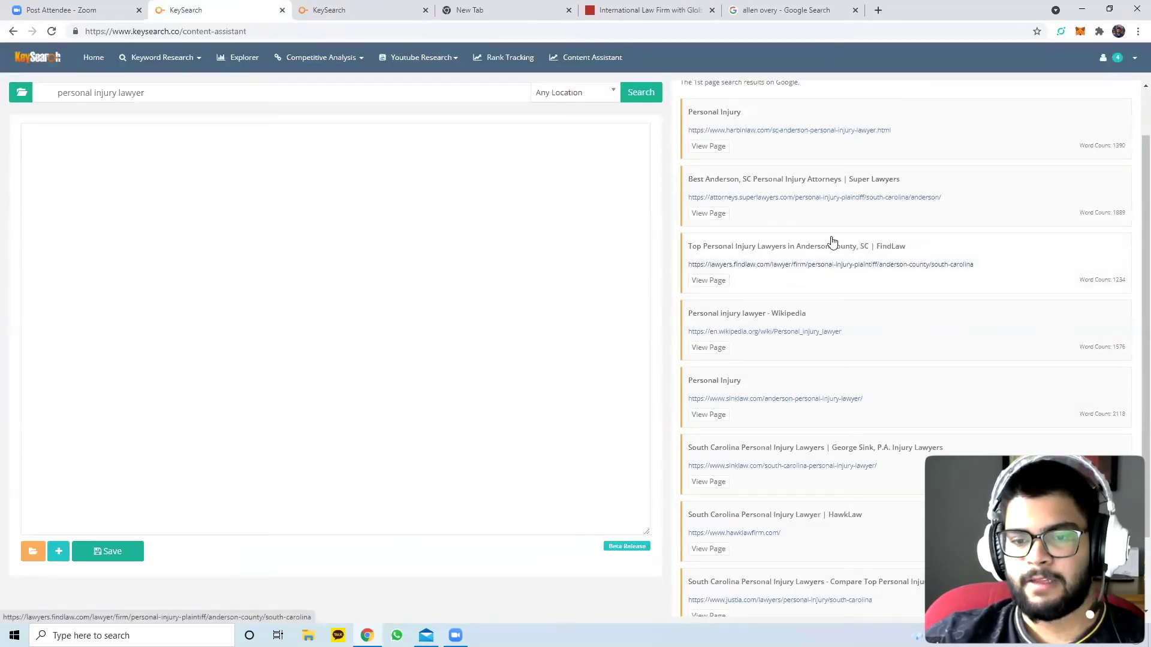
scroll(825, 229, "down", 1)
scroll(825, 229, "up", 2)
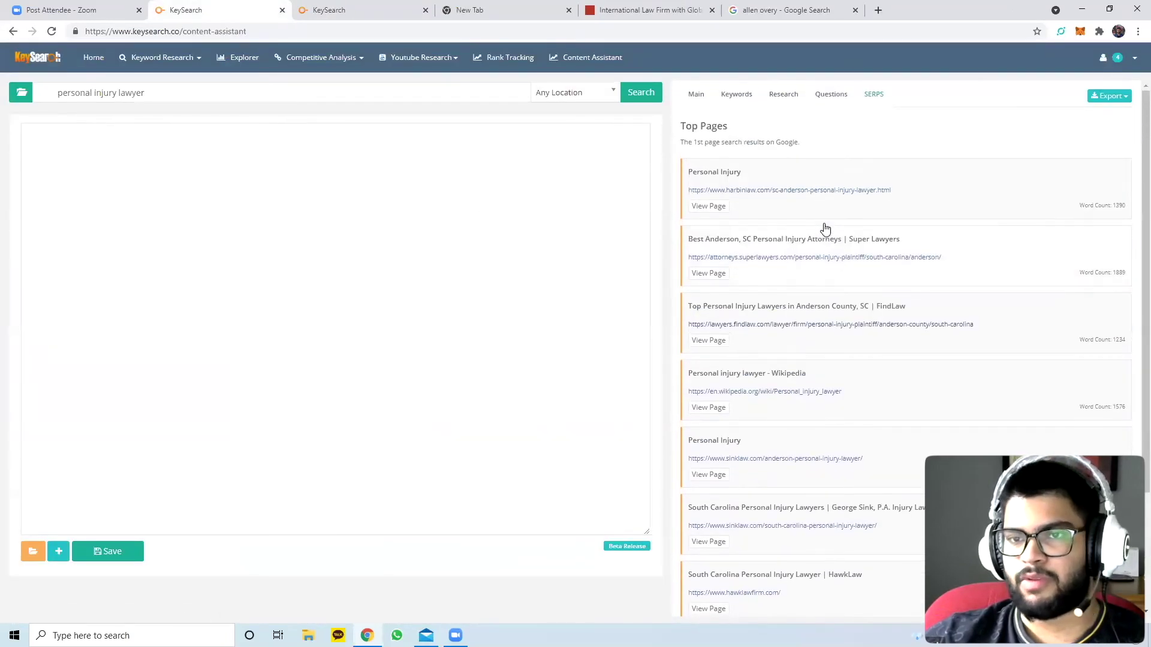
Review the popular questions suggested as sub-headings for the "personal injury lawyer" article
left_click(839, 98)
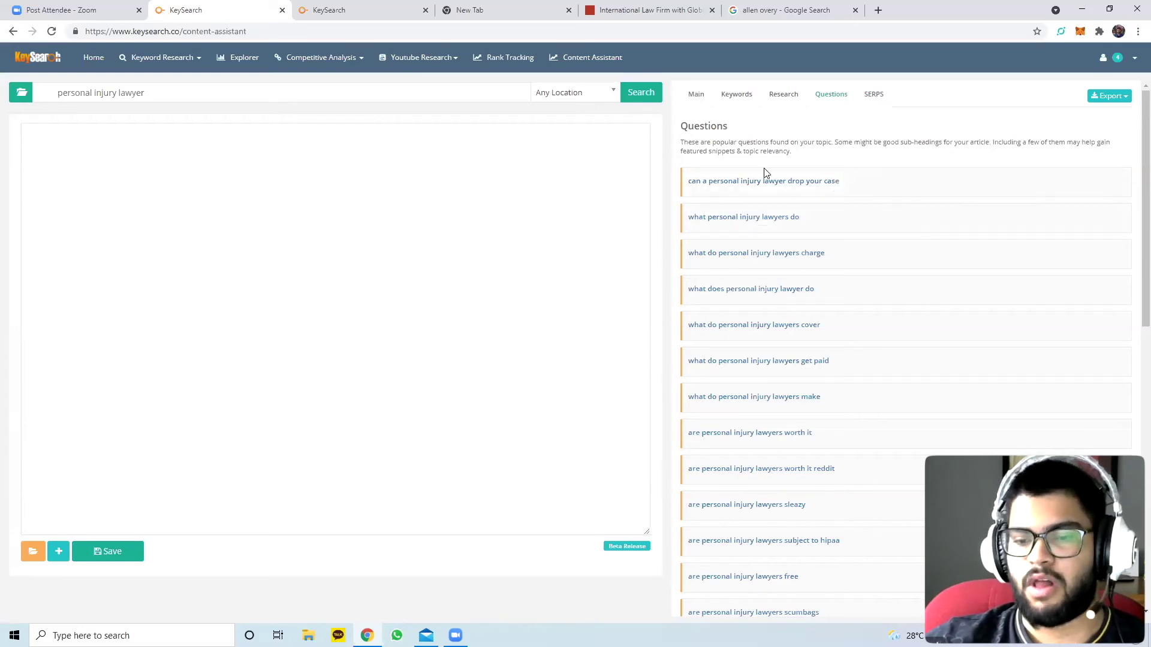
scroll(764, 173, "down", 4)
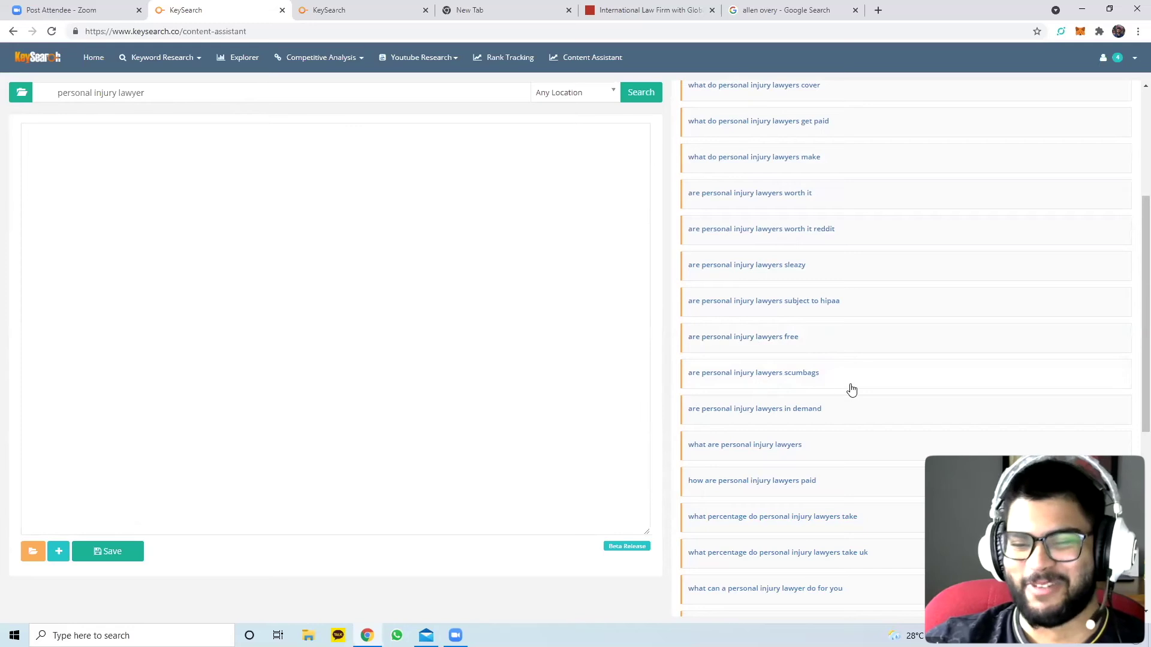
scroll(798, 208, "up", 4)
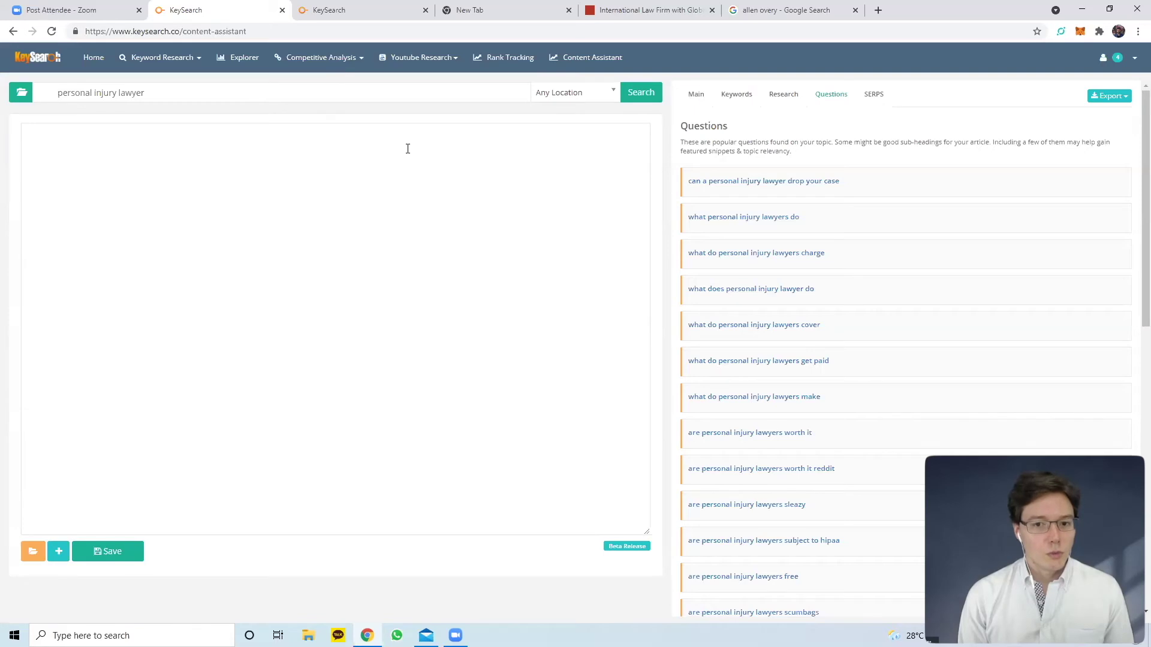
Show the keyword research for "personal injury lawyer" in Australia, and open the YouTube keyword research
left_click(175, 63)
left_click(166, 99)
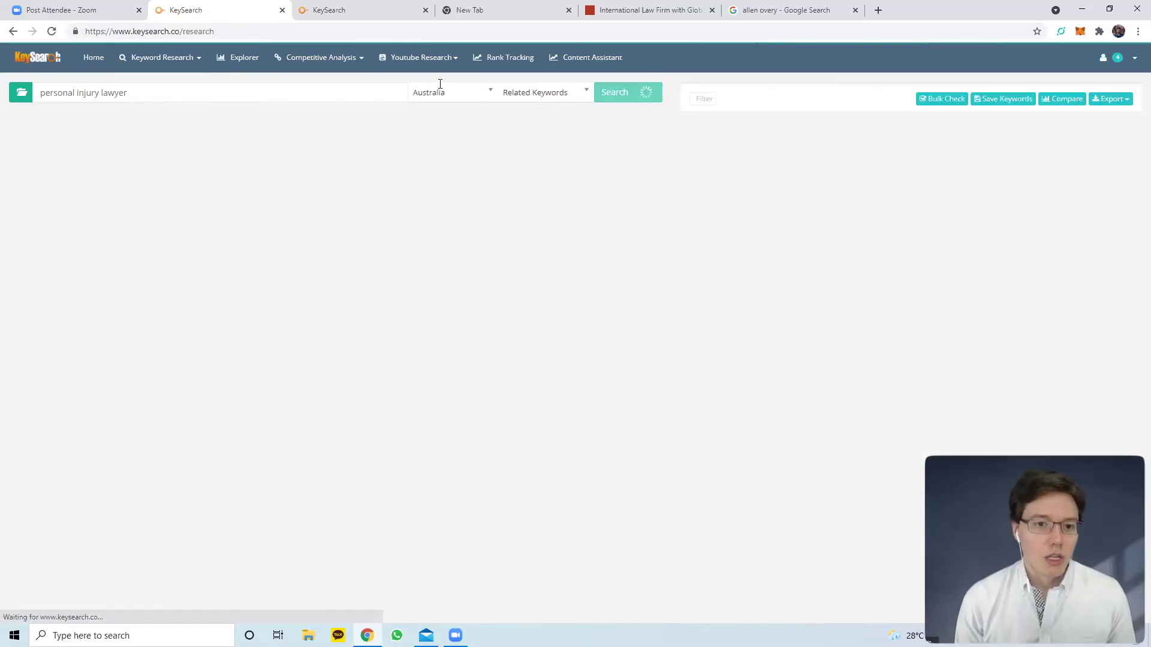
left_click(444, 60)
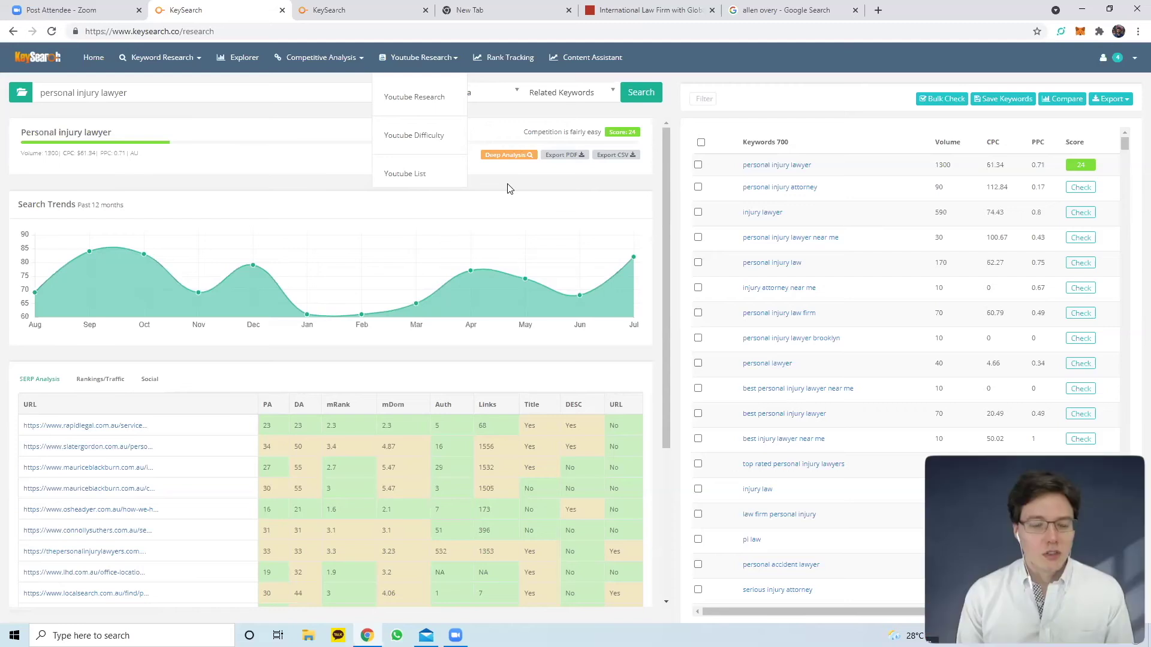
left_click(425, 109)
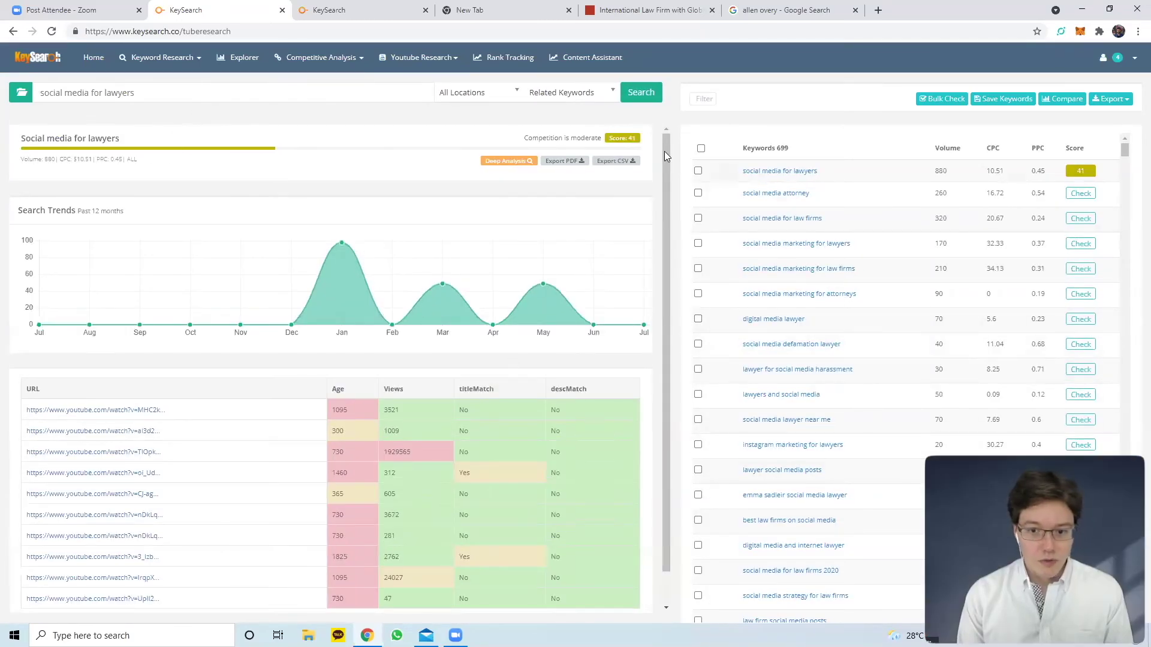
Reopen the YouTube keyword research, and return to the regular keyword research for "personal injury lawyer"
left_click(435, 66)
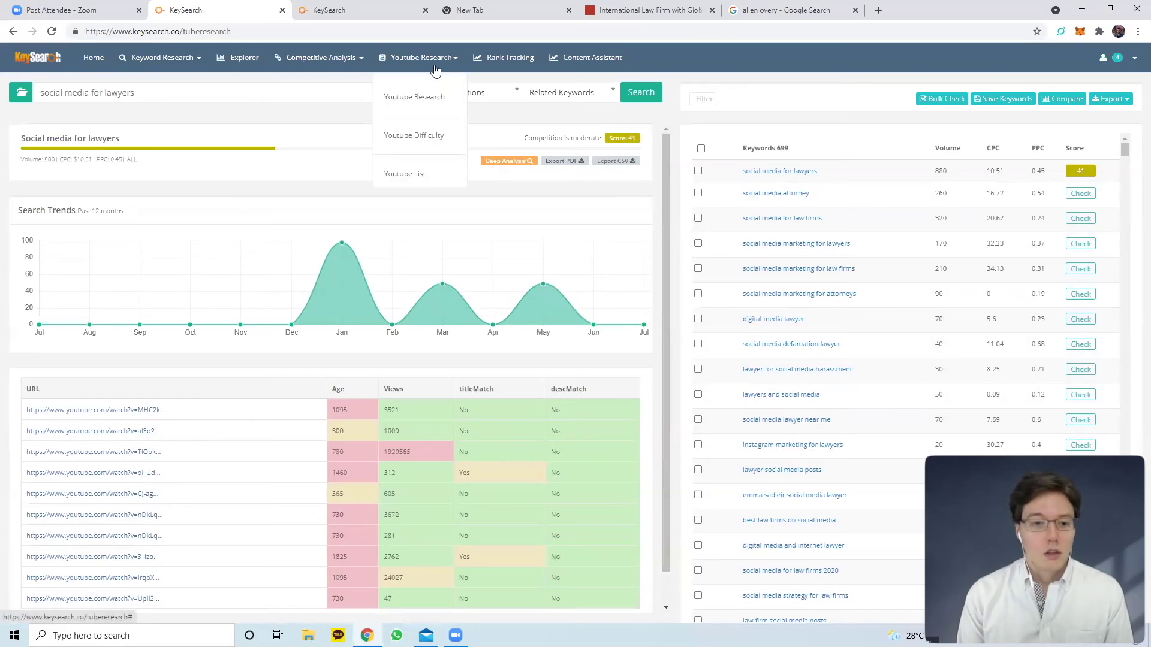
left_click(168, 59)
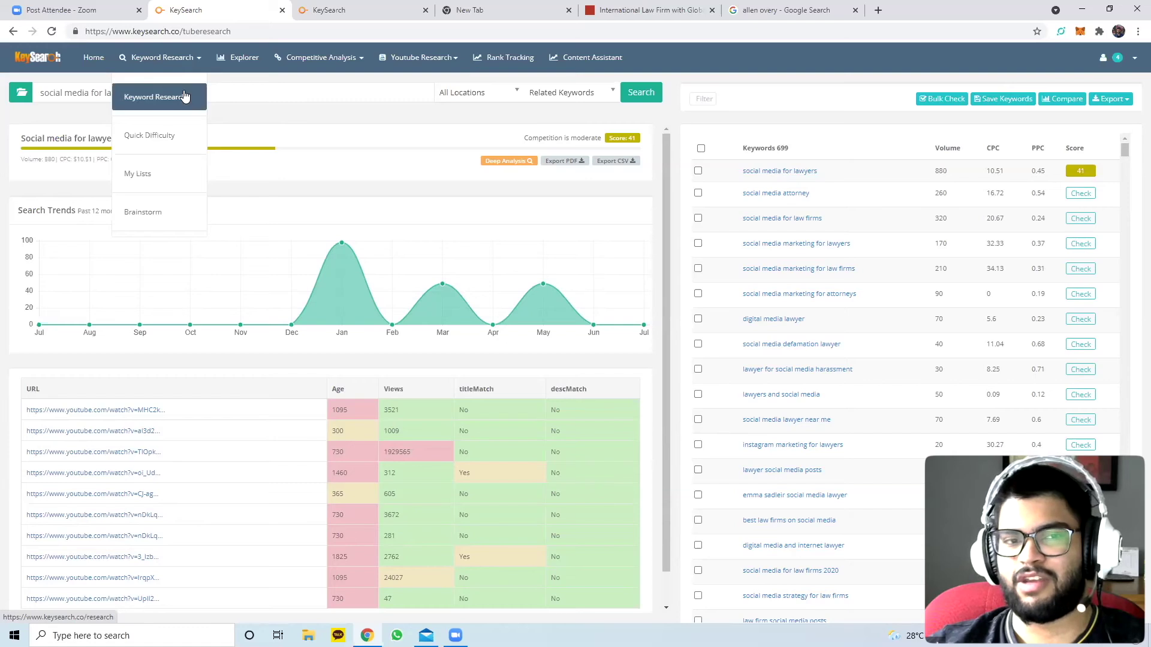
left_click(440, 60)
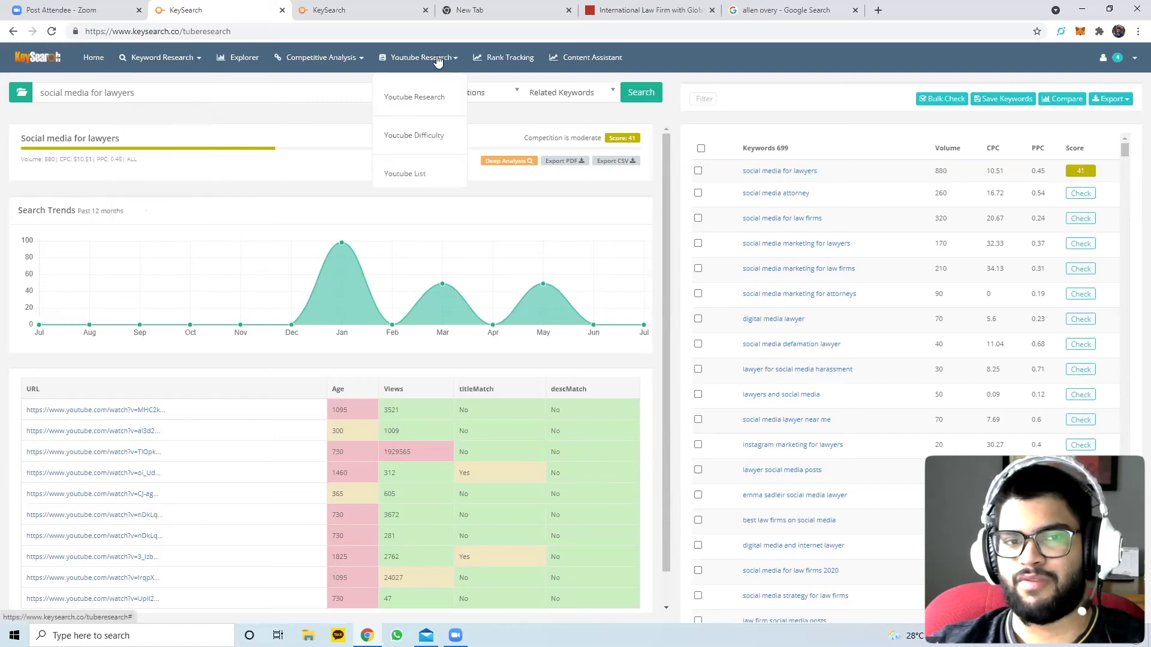
left_click(408, 94)
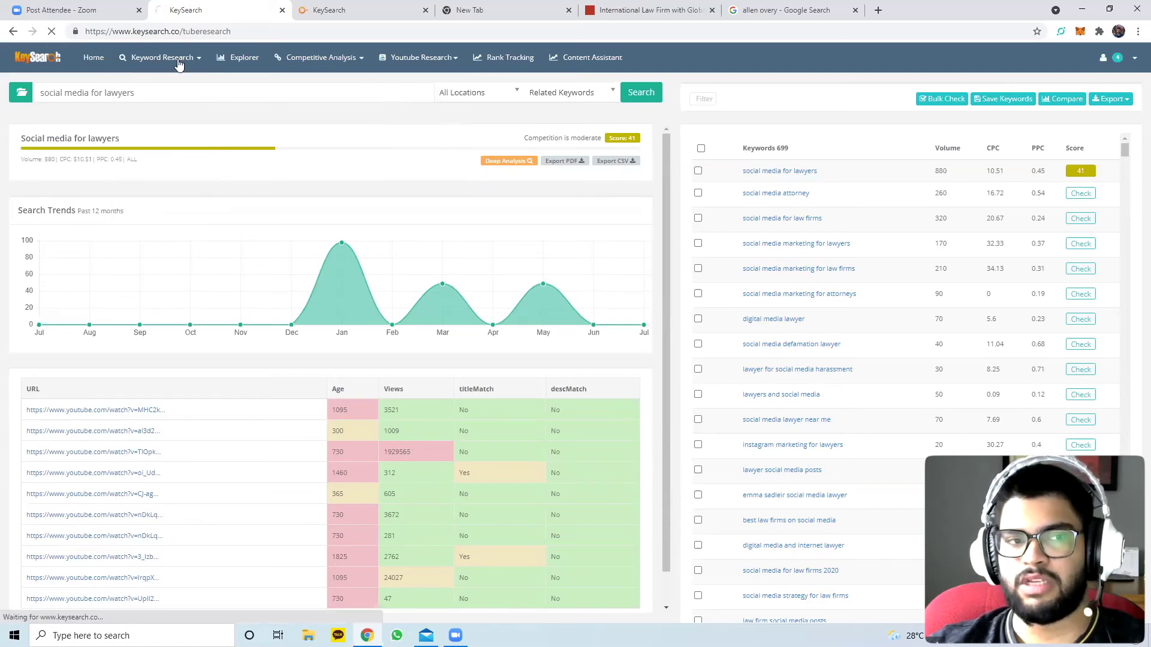
left_click(180, 60)
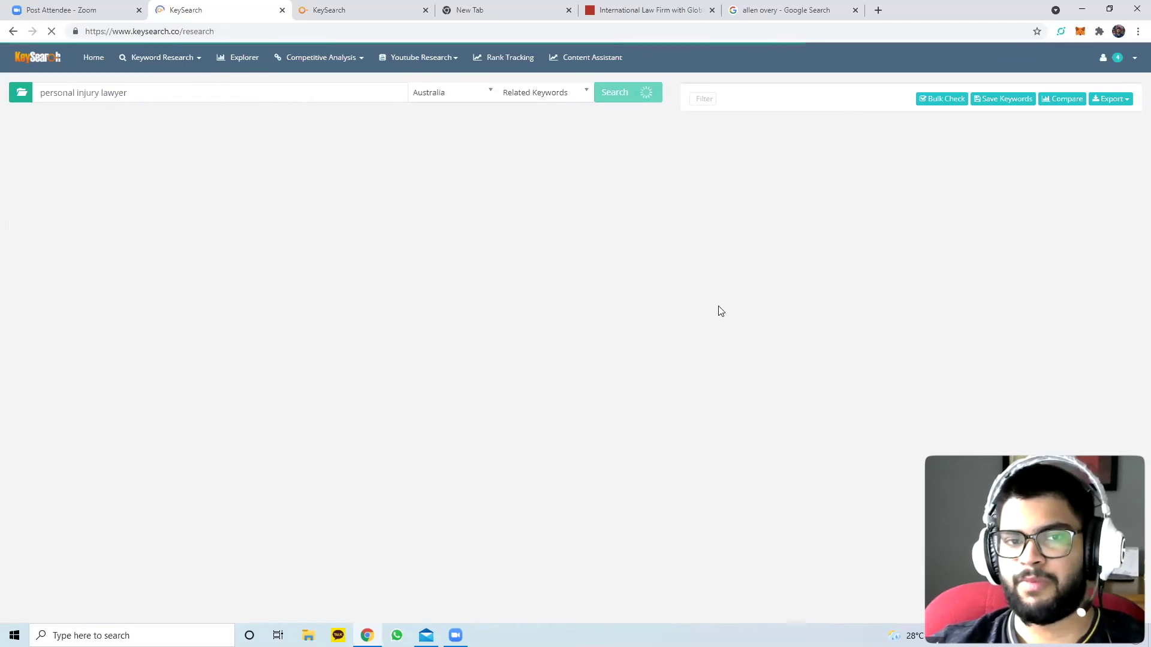
mouse_move(429, 64)
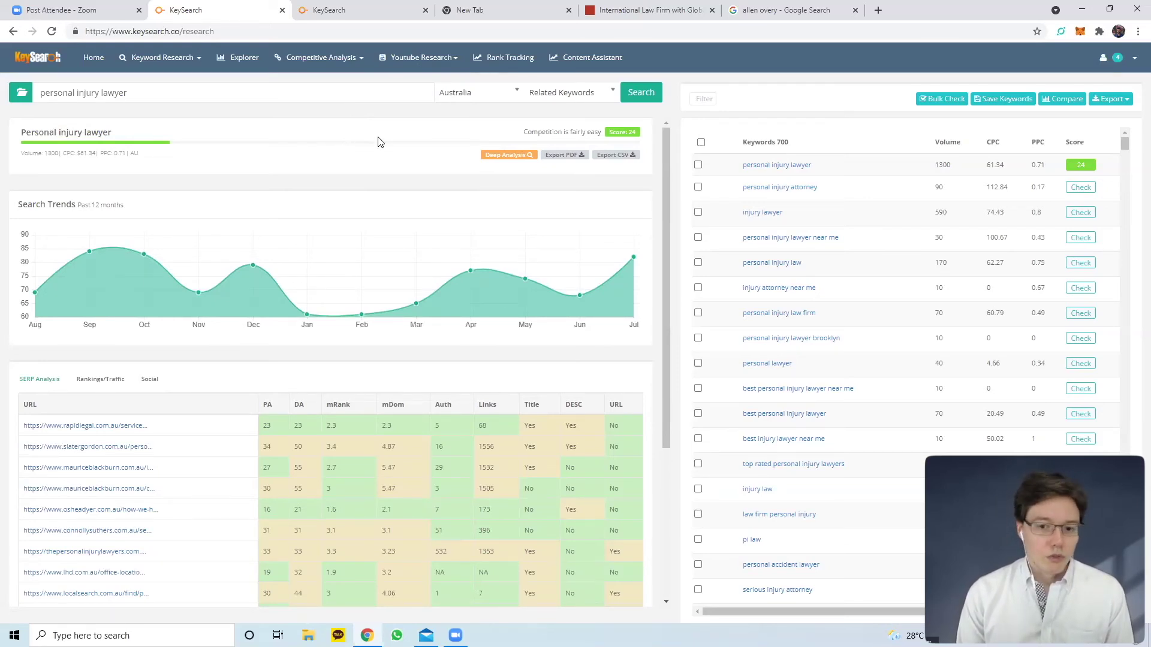
Search for Google's keyword tool in a new tab and open its Google Ads page, then return to KeySearch
left_click(877, 11)
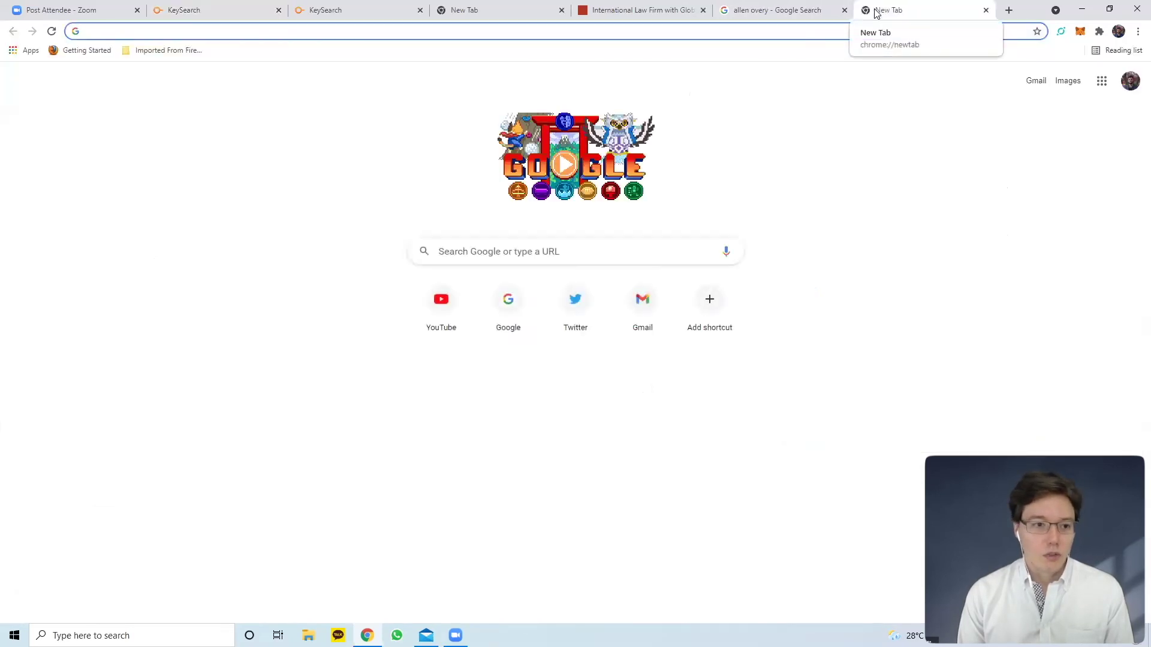
type("google keyu")
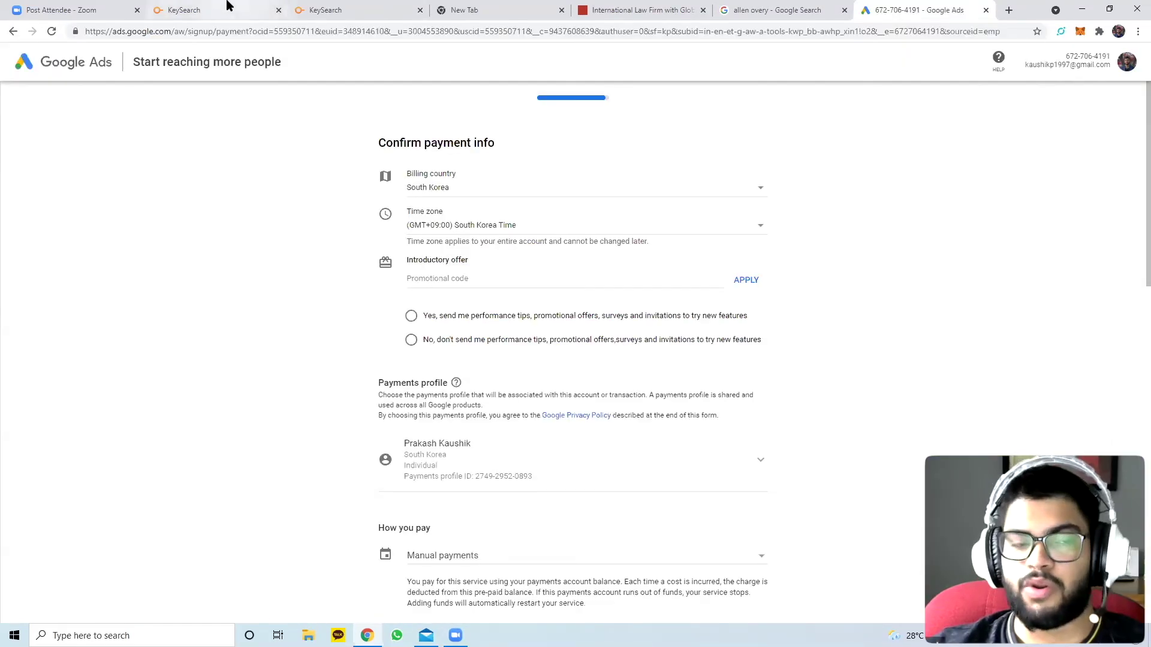
left_click(229, 7)
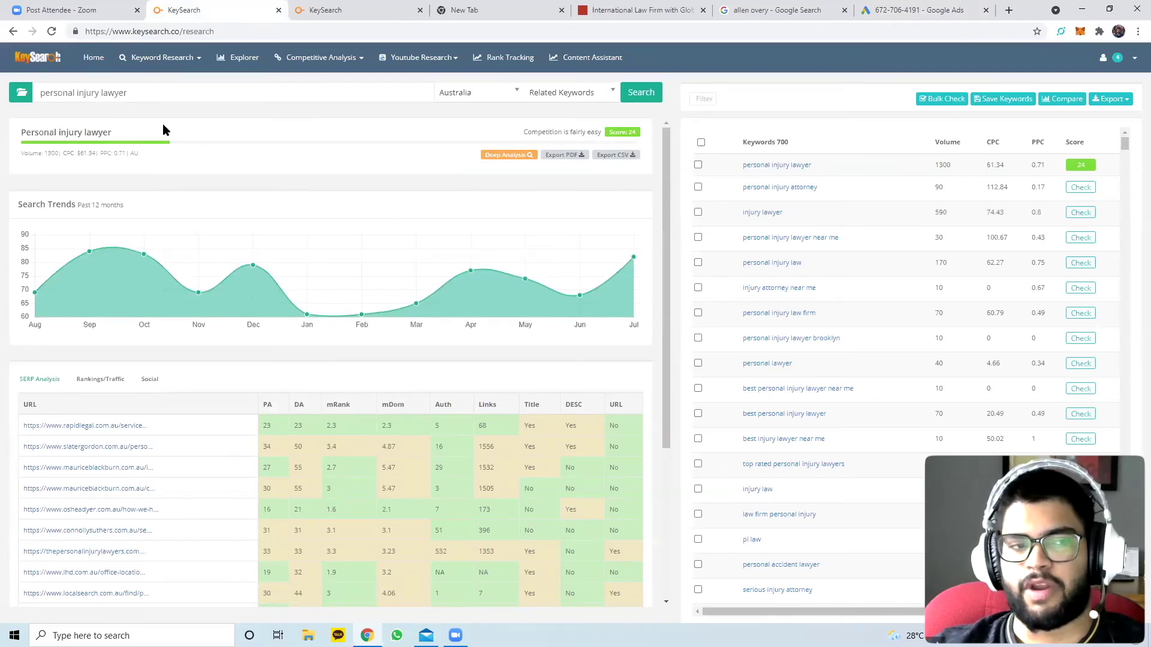
Examine the Google Ads keyword ideas for "data privacy lawyers, gdpr lawyers", including monthly searches, competition and bid ranges
left_click_drag(149, 100, 27, 96)
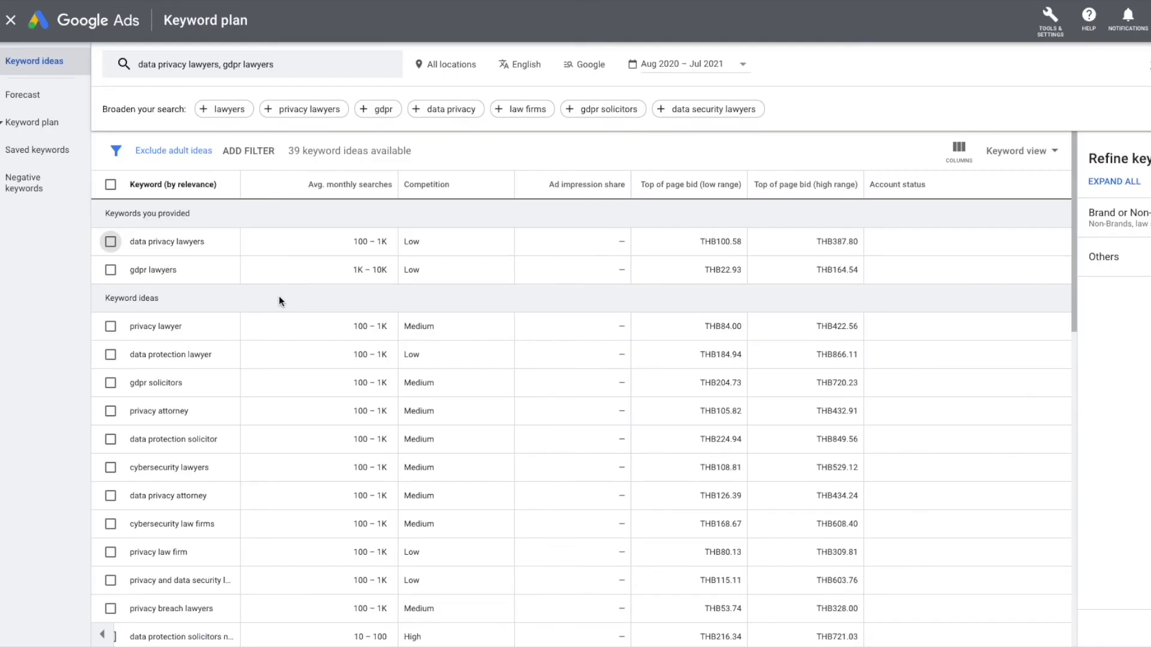
scroll(283, 290, "down", 2)
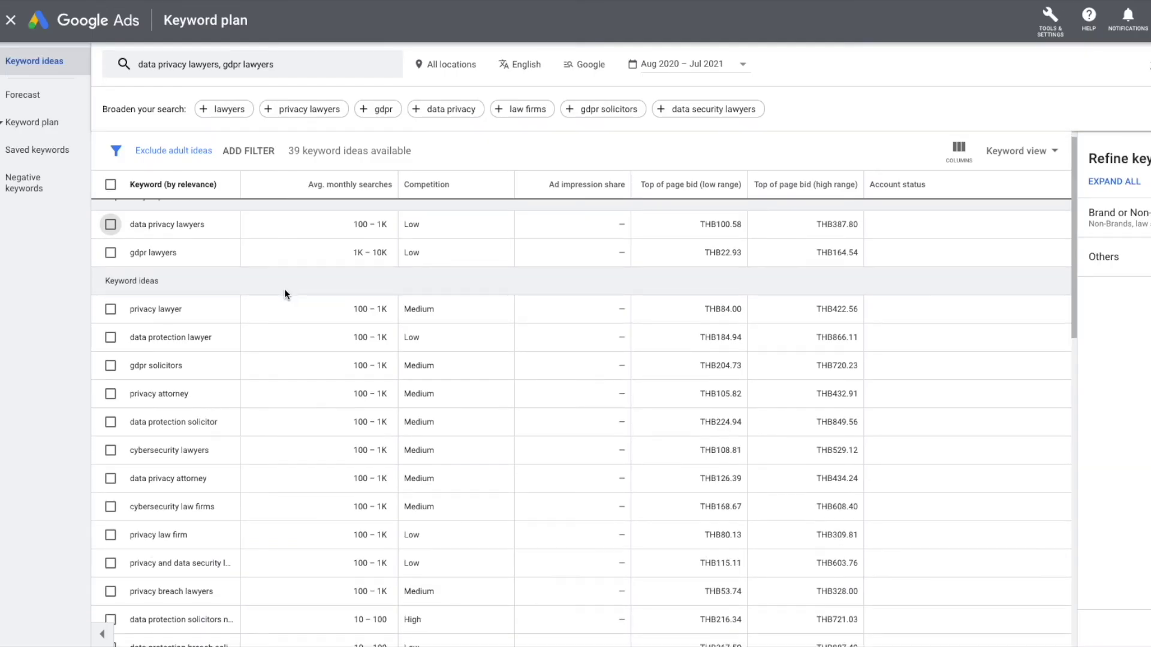
scroll(288, 294, "down", 2)
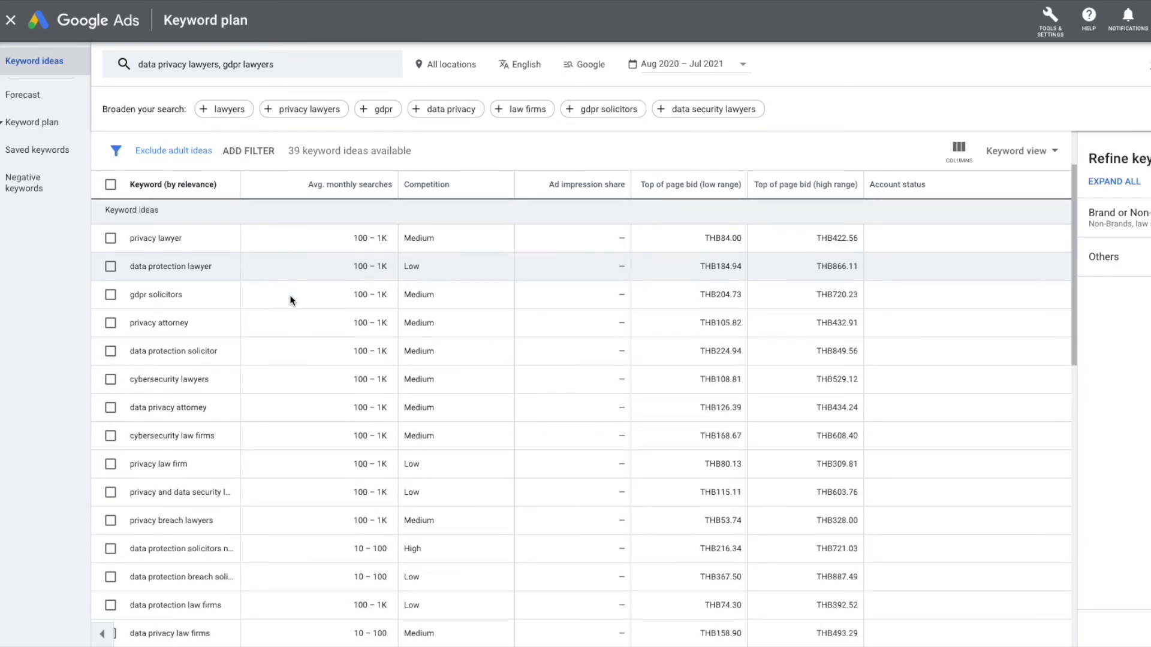
scroll(290, 295, "down", 2)
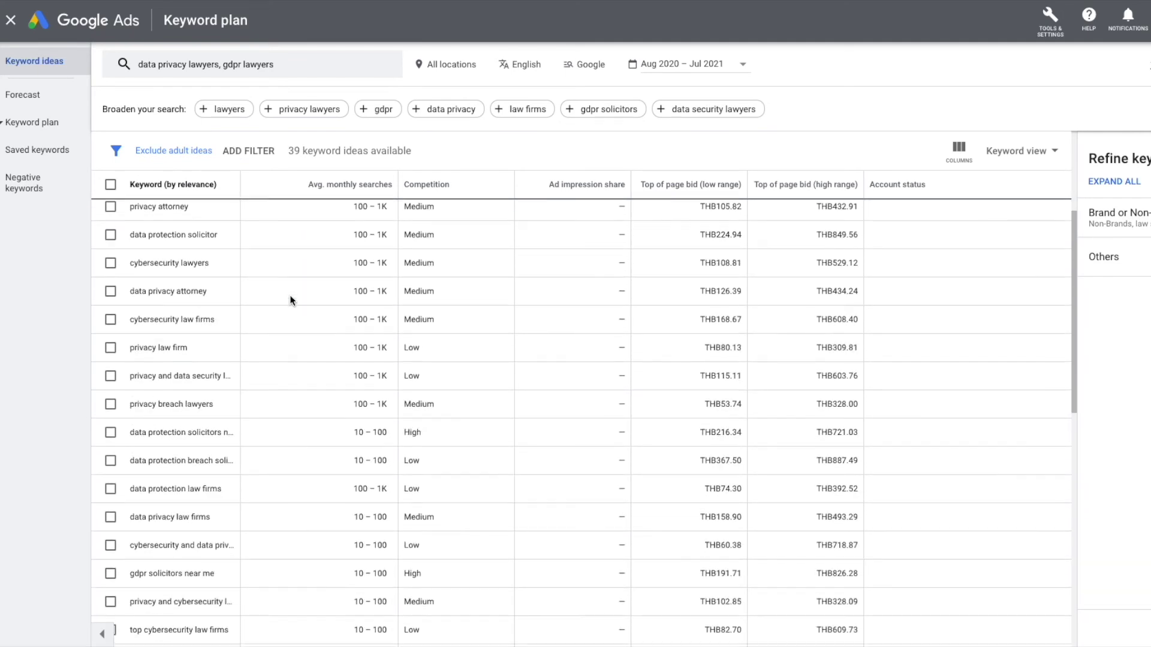
scroll(289, 295, "up", 5)
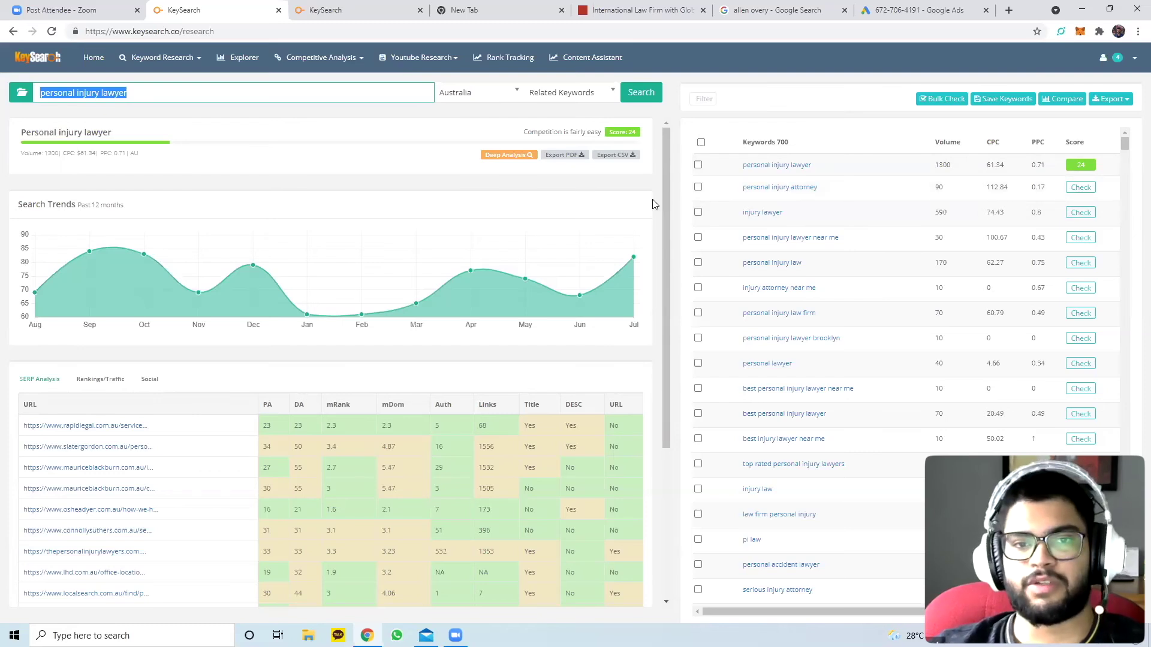
Examine the search trends, SERP analysis and search engine keyword suggestions for "personal injury lawyer" in Australia
scroll(654, 204, "down", 1)
scroll(660, 197, "up", 1)
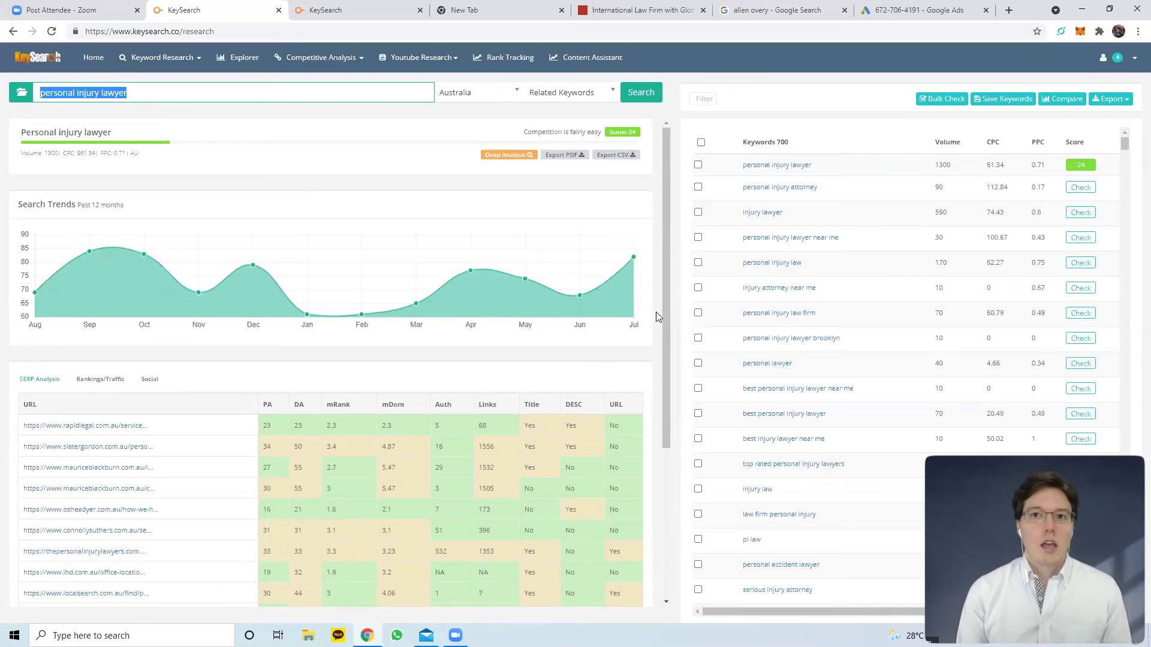
scroll(656, 312, "down", 3)
scroll(656, 311, "up", 3)
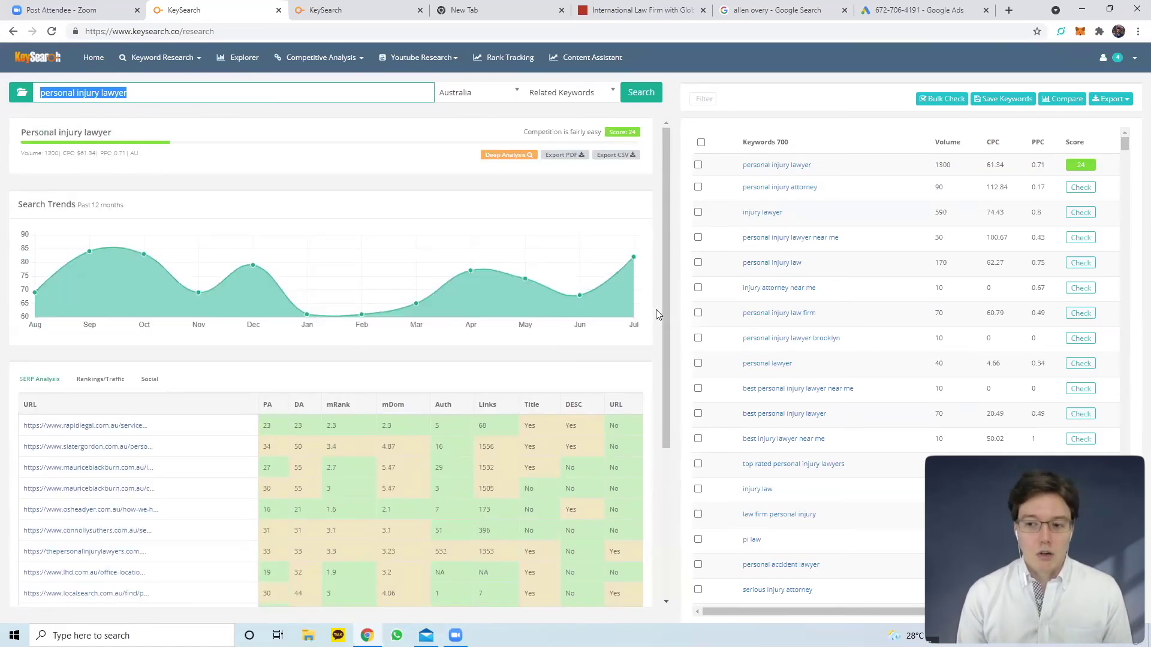
scroll(656, 312, "down", 1)
scroll(657, 312, "up", 1)
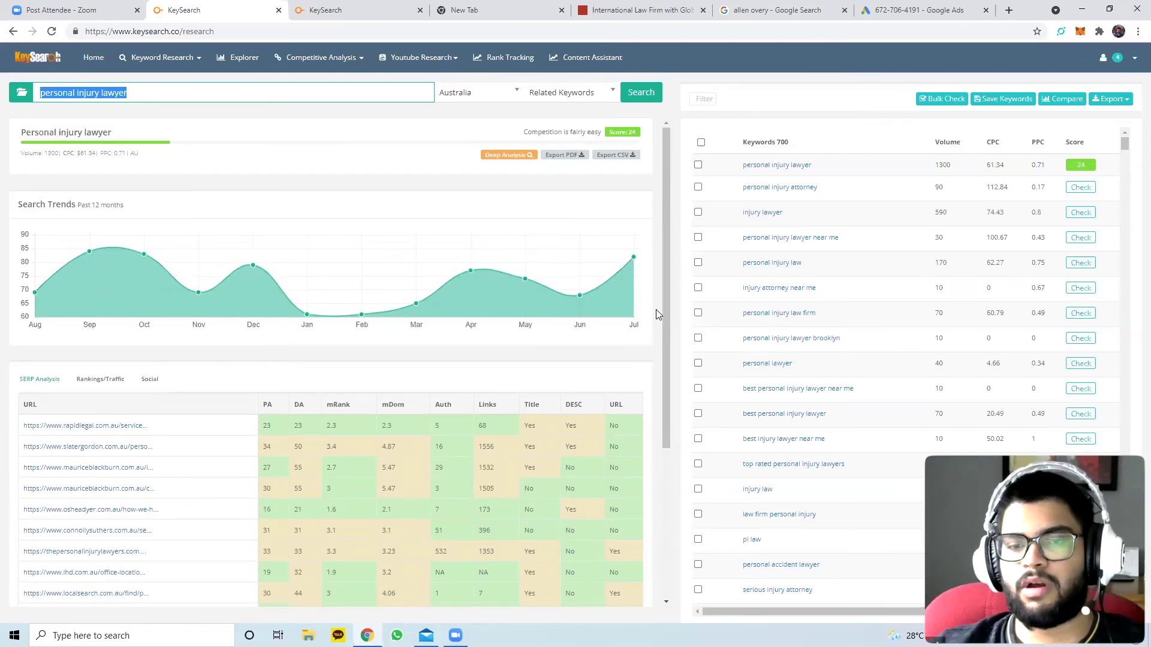
scroll(656, 314, "down", 3)
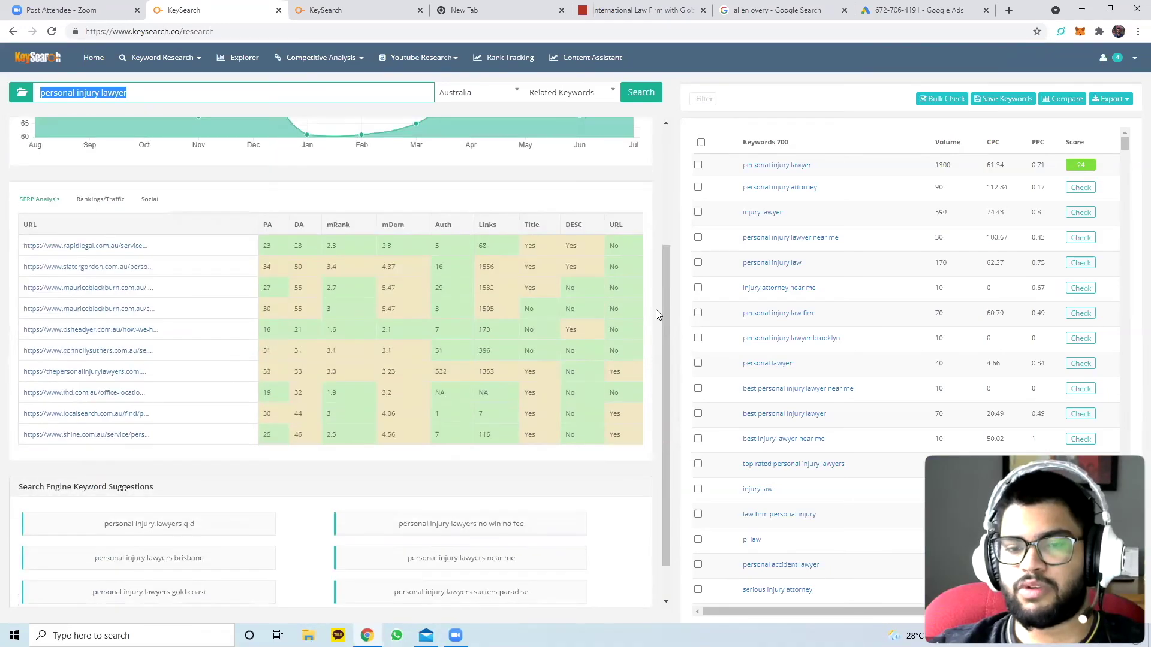
scroll(656, 314, "up", 3)
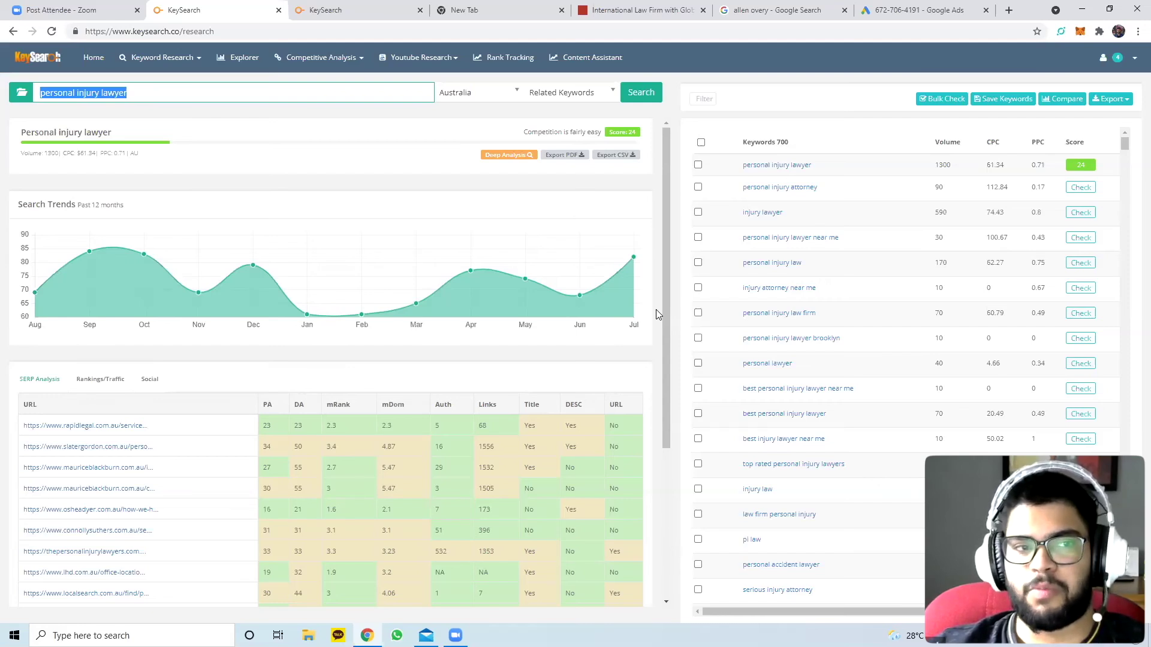
scroll(656, 314, "down", 1)
scroll(656, 314, "down", 3)
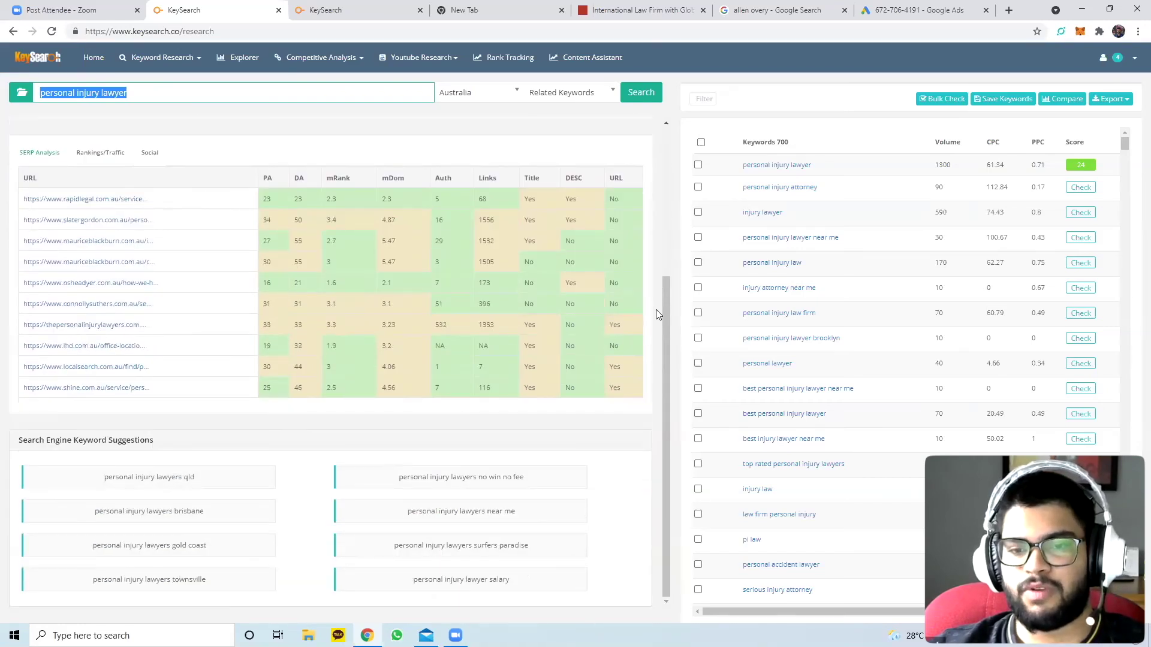
scroll(656, 314, "up", 4)
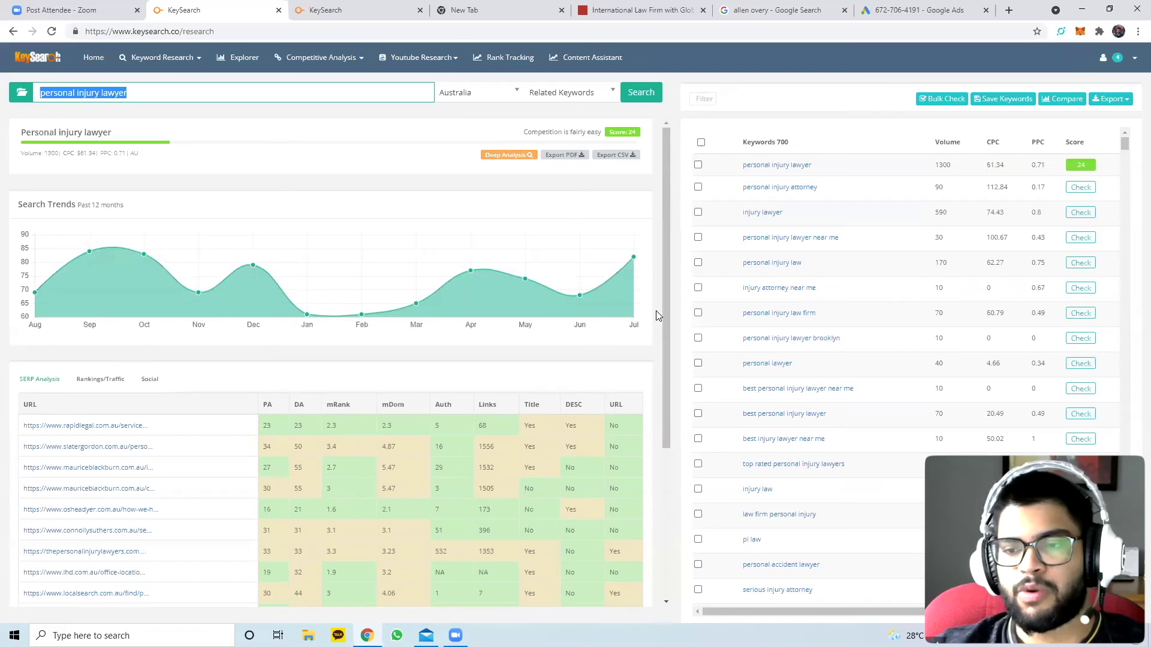
mouse_move(626, 292)
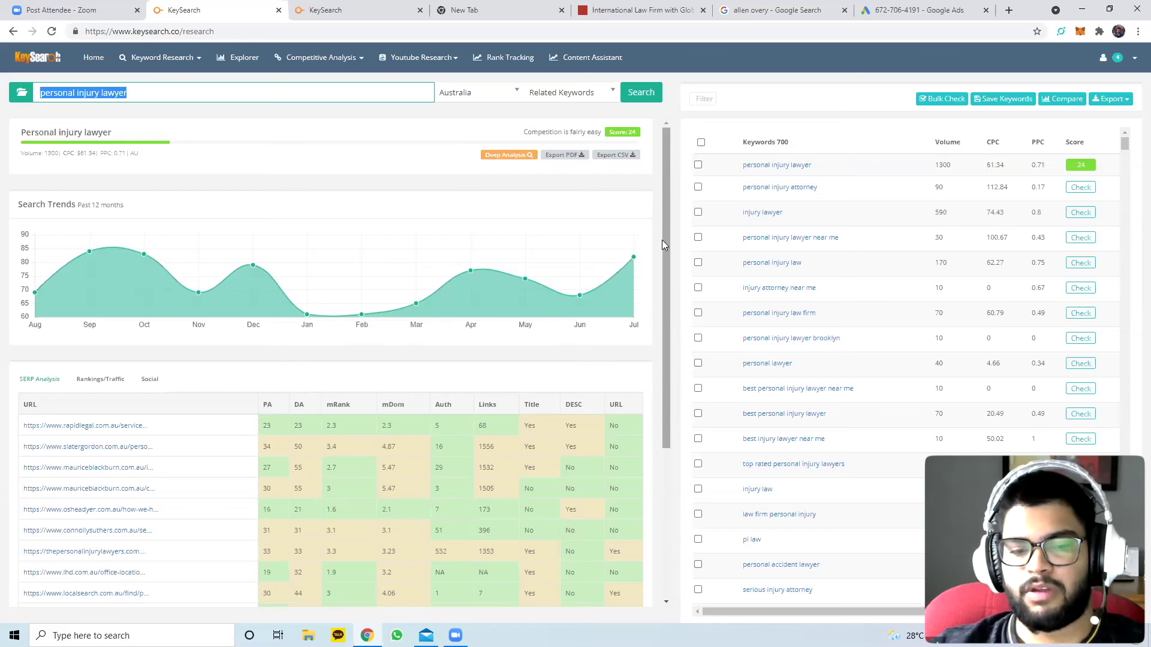
scroll(662, 240, "down", 1)
scroll(661, 240, "up", 1)
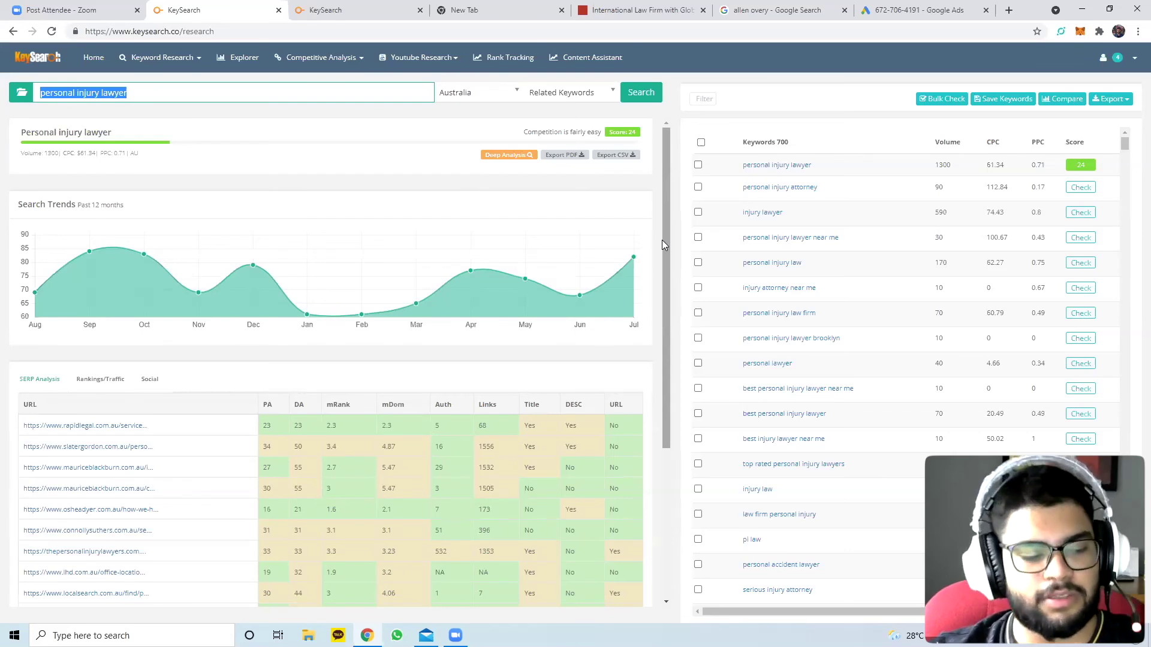
Replace the researched keyword "personal injury lawyer" with "local seo for lawyers"
left_click(161, 70)
left_click(149, 98)
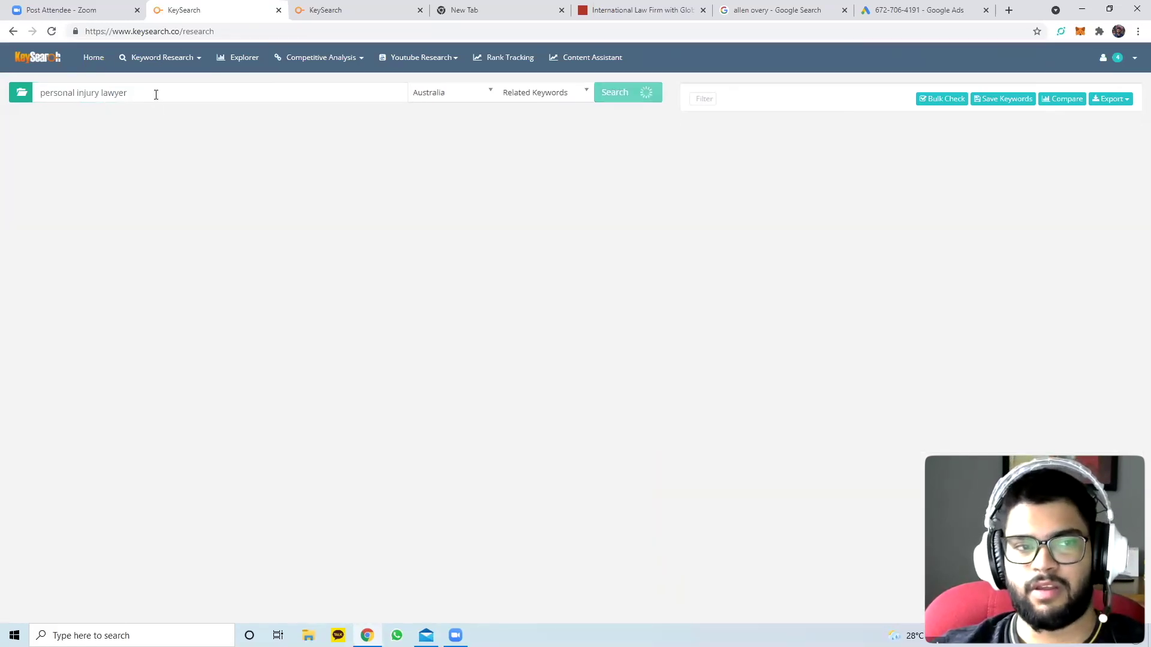
left_click(138, 94)
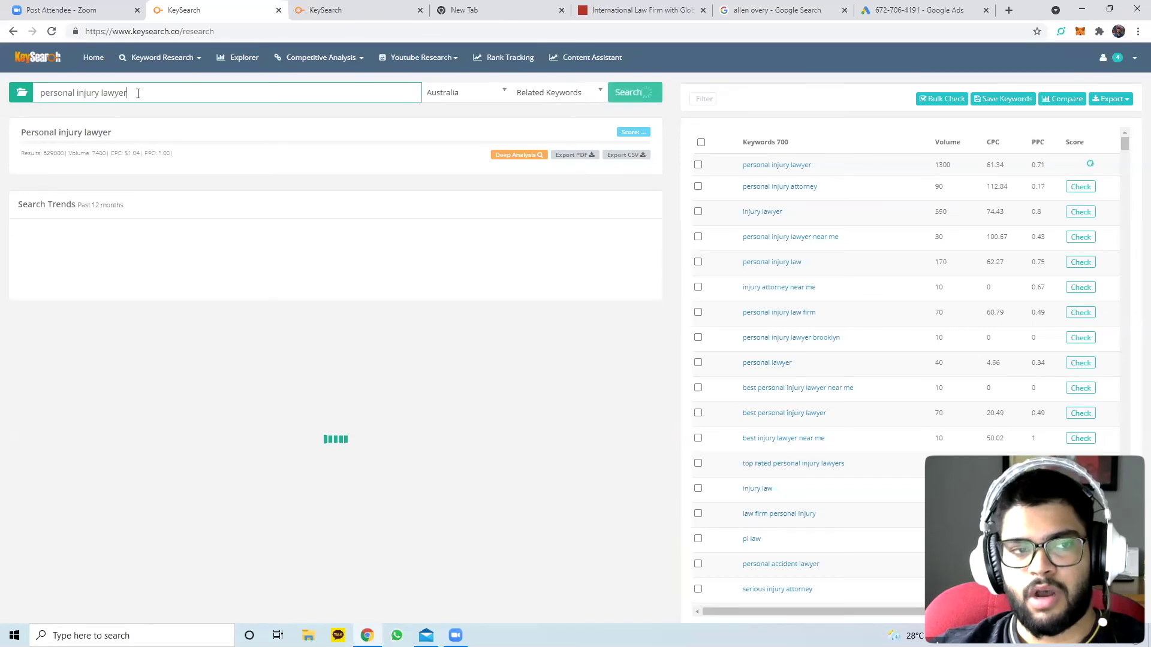
key("BackSpace")
key("BackSpace")
key("BackSpace")
key("BackSpace")
key("BackSpace")
key("BackSpace")
key("BackSpace")
key("BackSpace")
key("BackSpace")
key("BackSpace")
key("BackSpace")
key("BackSpace")
key("BackSpace")
key("BackSpace")
key("BackSpace")
key("BackSpace")
key("BackSpace")
key("BackSpace")
key("BackSpace")
key("BackSpace")
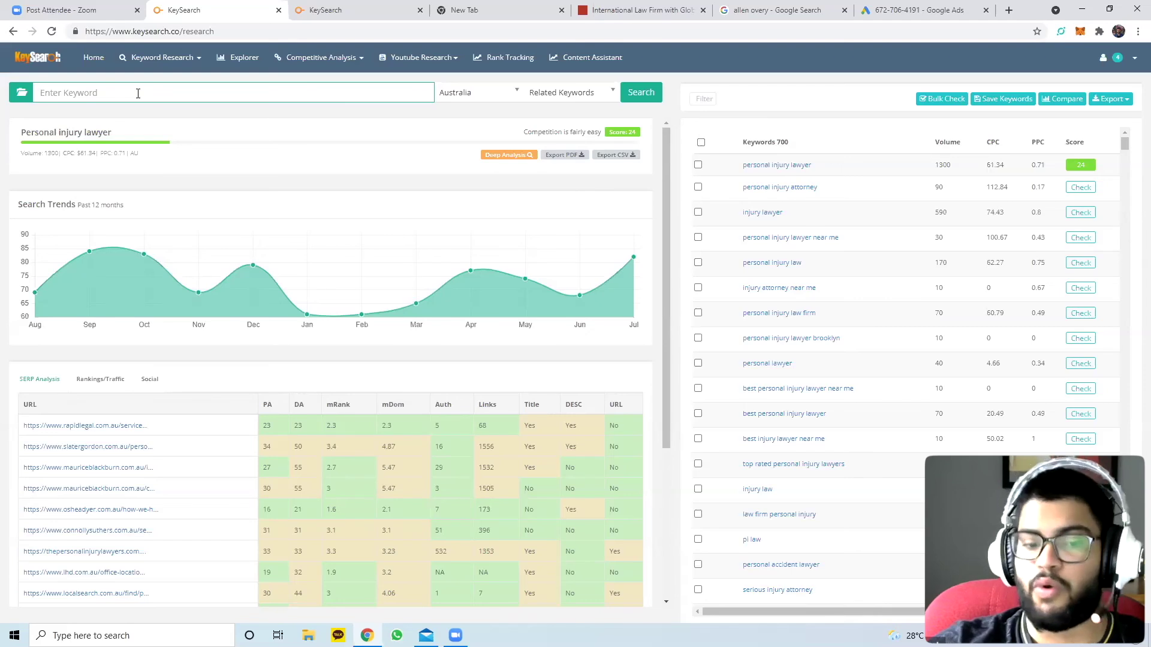
type("local s")
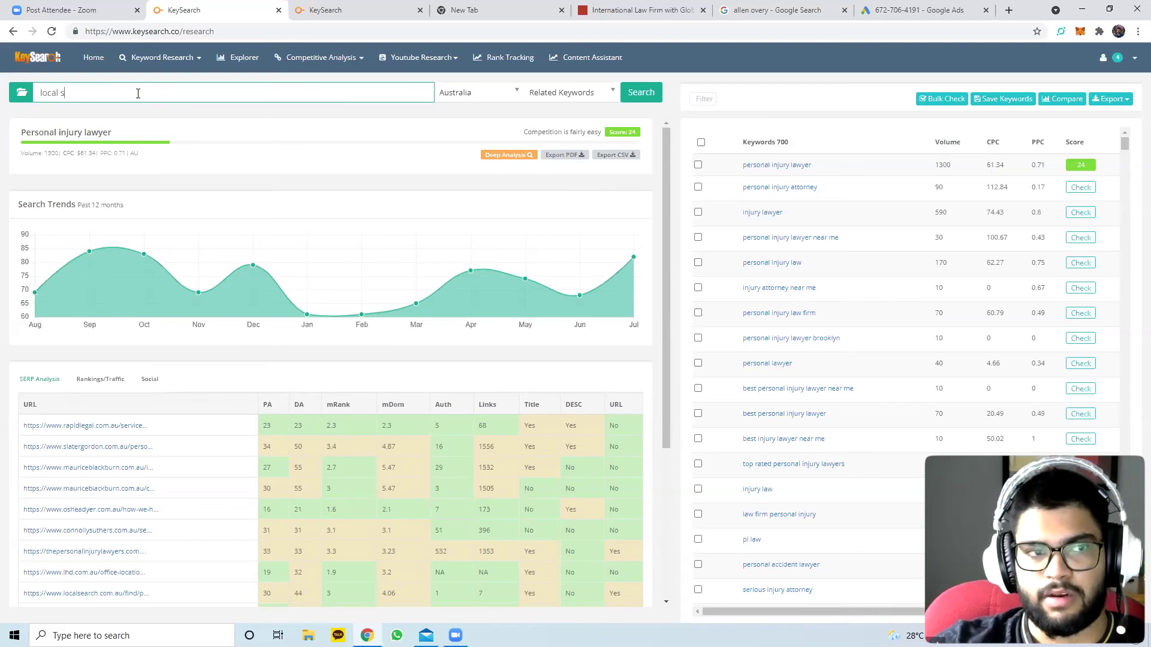
type("eo for lawyers")
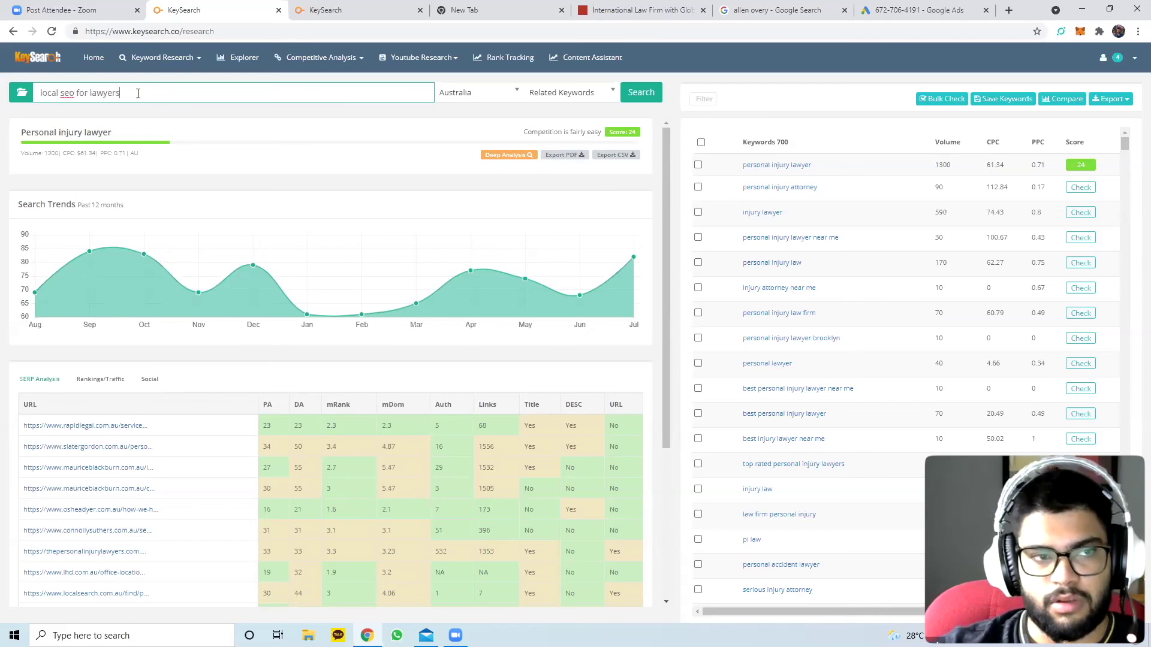
Set the location to All Locations and run the related keywords search for "local seo for lawyers"
left_click(511, 91)
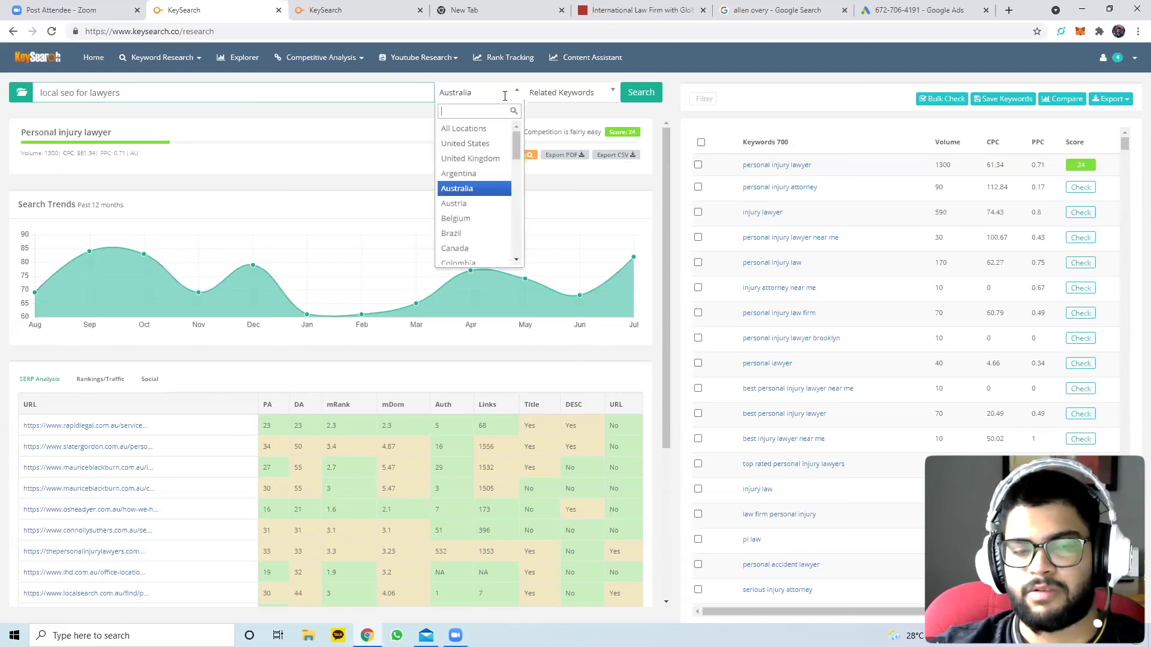
left_click(474, 136)
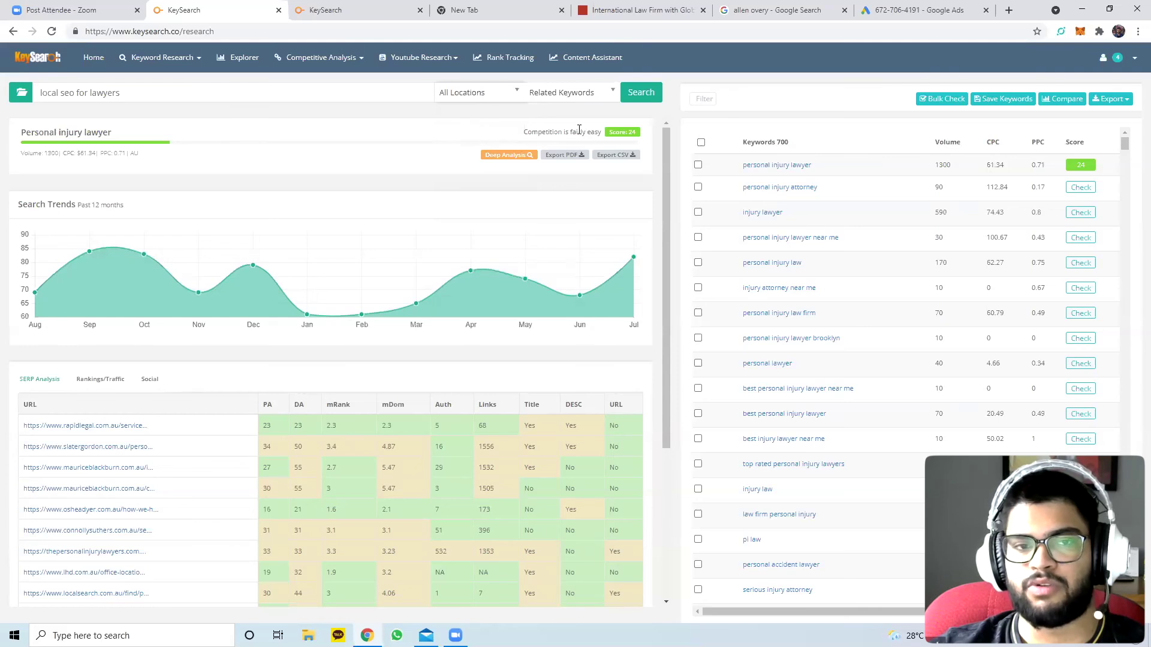
left_click(647, 101)
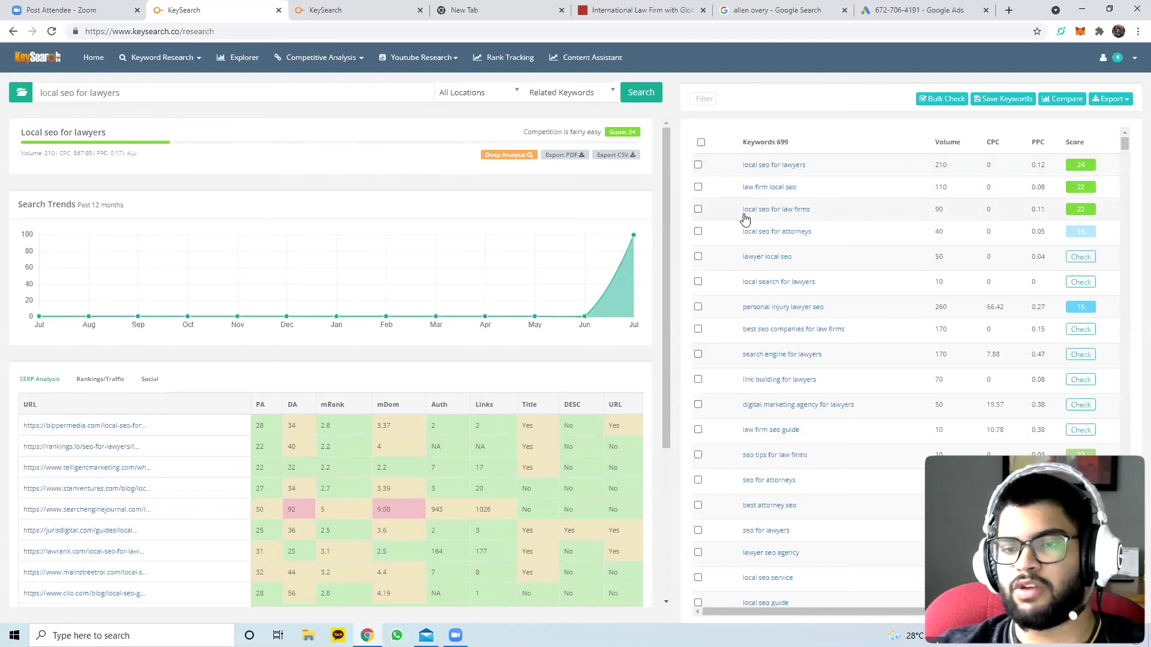
Check the difficulty and analysis of the related keywords "local seo for attorneys", "seo tips for law firms" and "link building for lawyers"
mouse_move(745, 220)
left_mouse_down()
mouse_move(824, 218)
mouse_move(794, 240)
mouse_move(743, 240)
left_mouse_up()
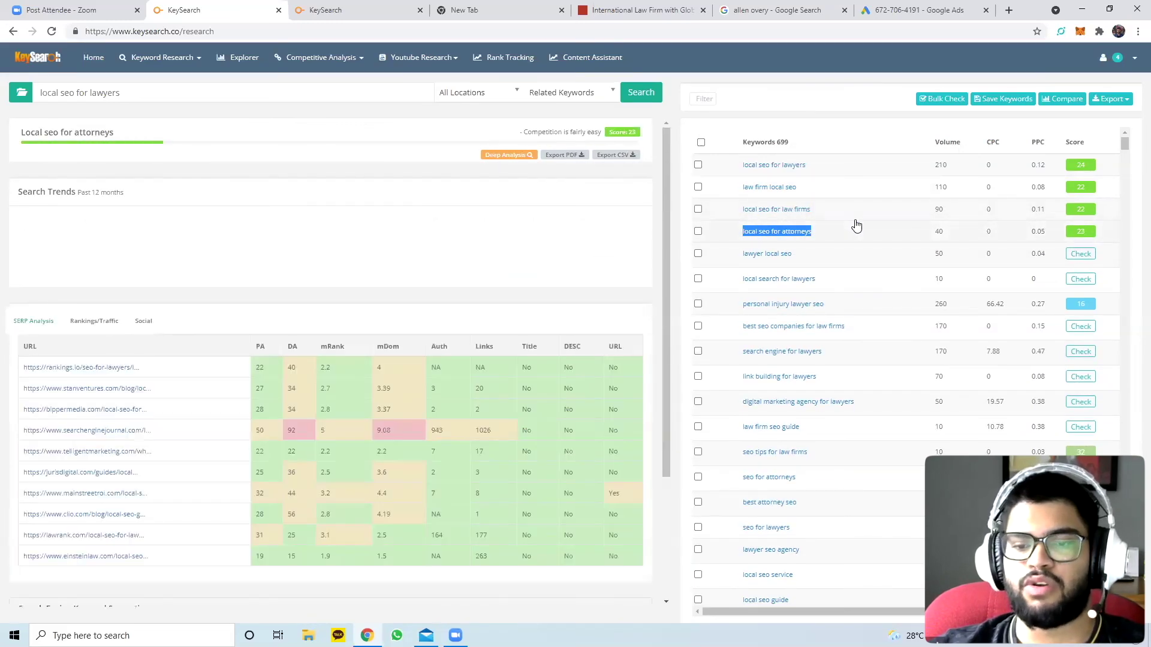
scroll(856, 225, "down", 1)
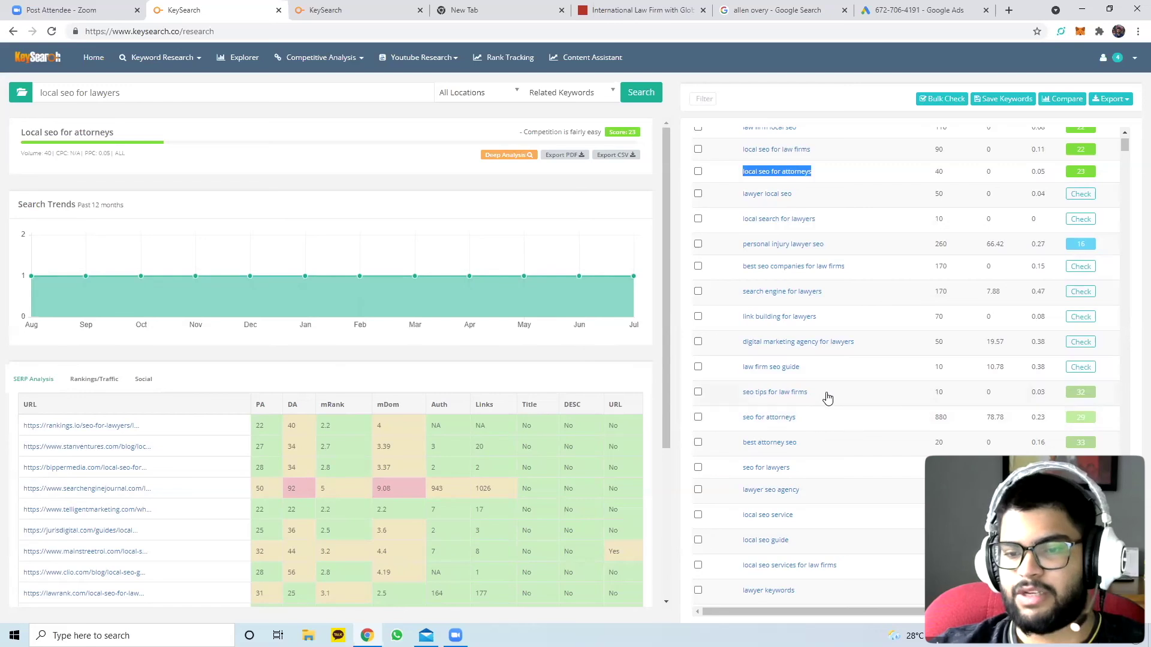
left_click_drag(812, 393, 765, 393)
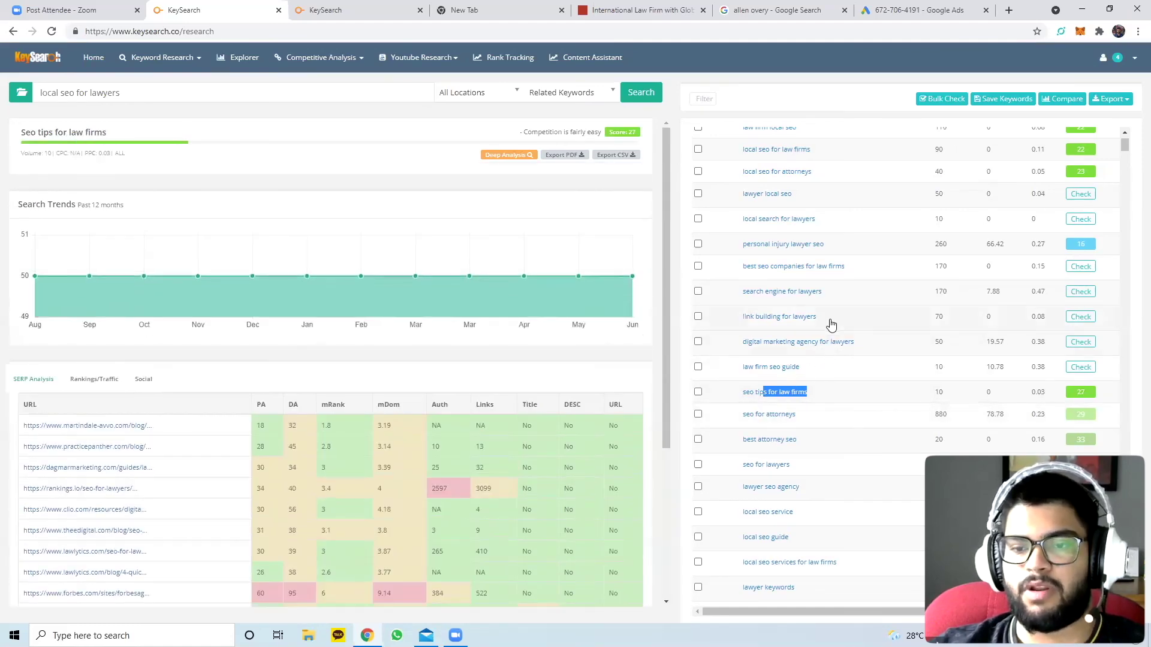
left_click_drag(829, 319, 743, 317)
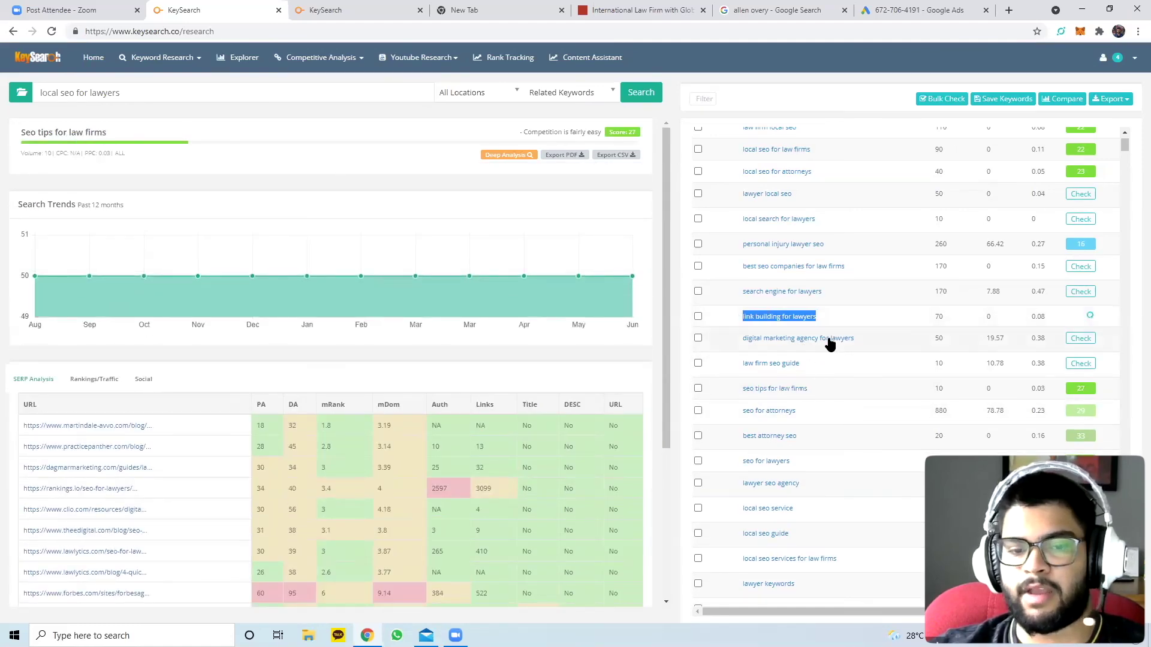
Examine the volumes and scores of the related keywords for "local seo for lawyers" alongside the "link building for lawyers" analysis
scroll(811, 154, "up", 1)
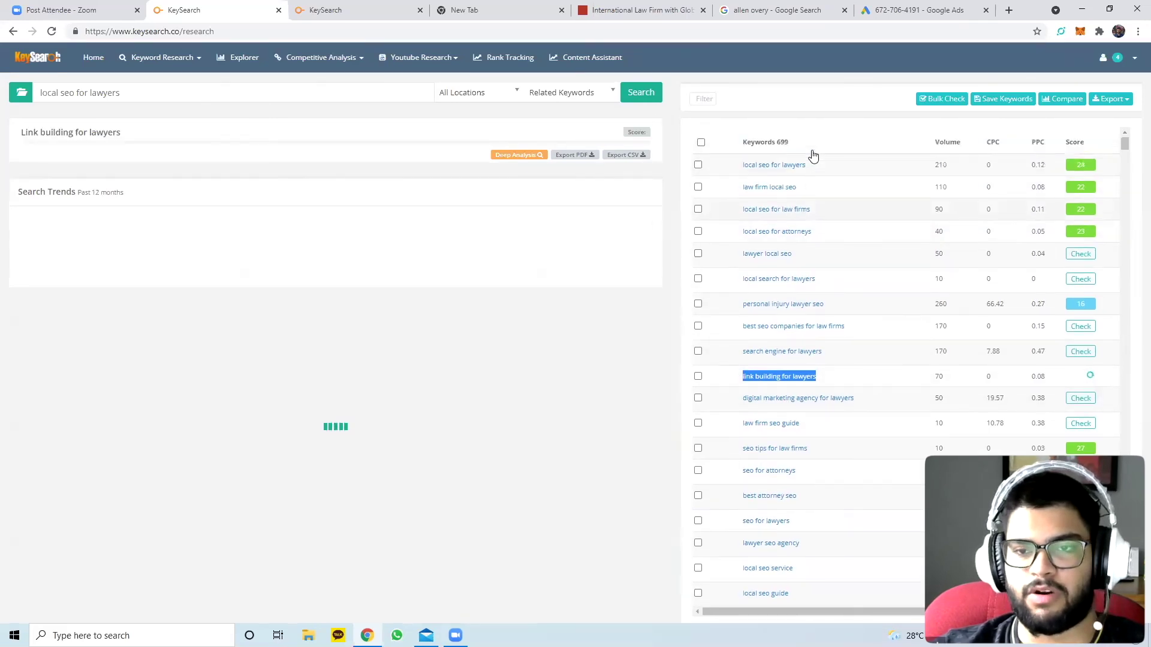
scroll(805, 168, "down", 2)
scroll(802, 181, "up", 2)
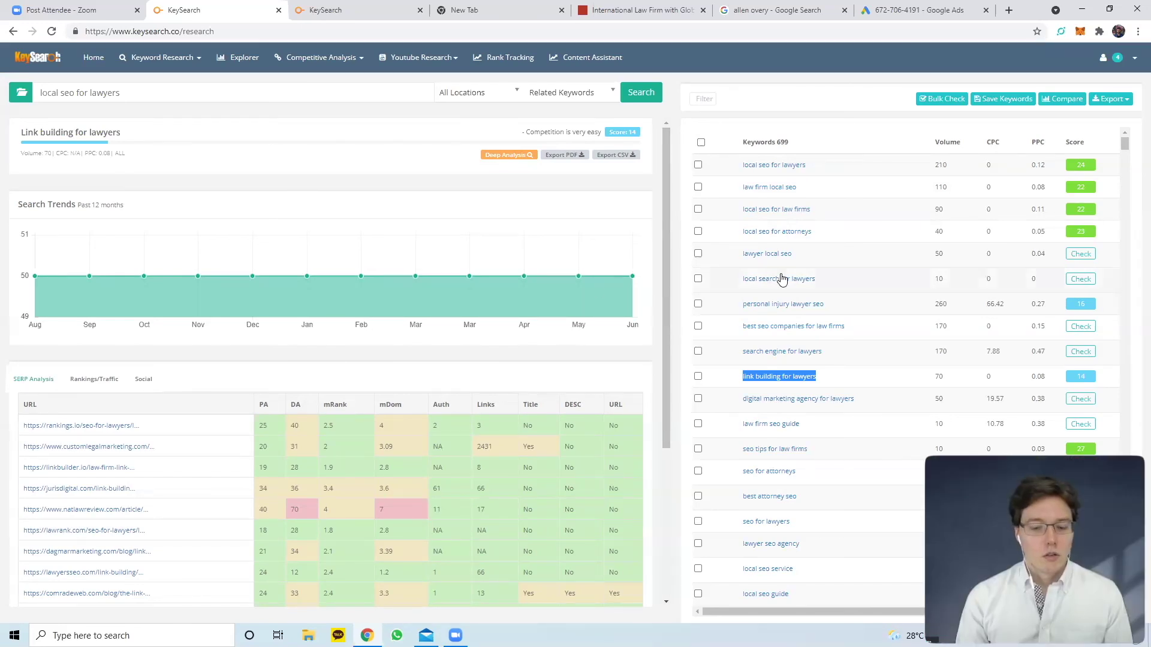
scroll(781, 280, "down", 2)
scroll(781, 280, "down", 2)
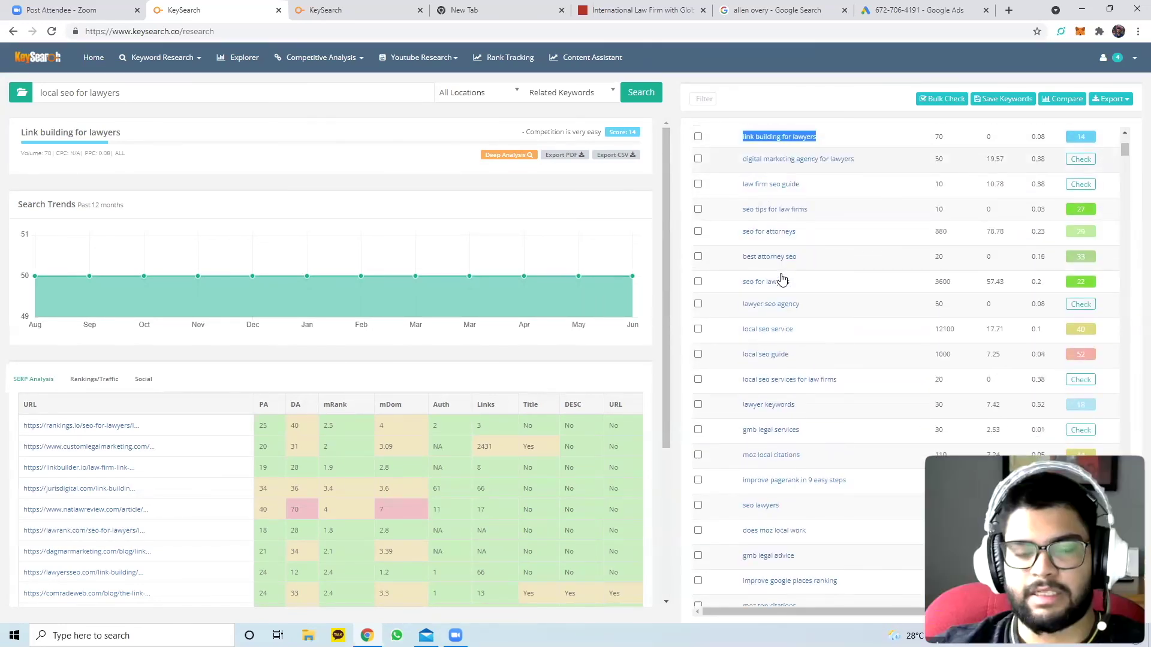
scroll(781, 279, "up", 3)
scroll(782, 280, "up", 2)
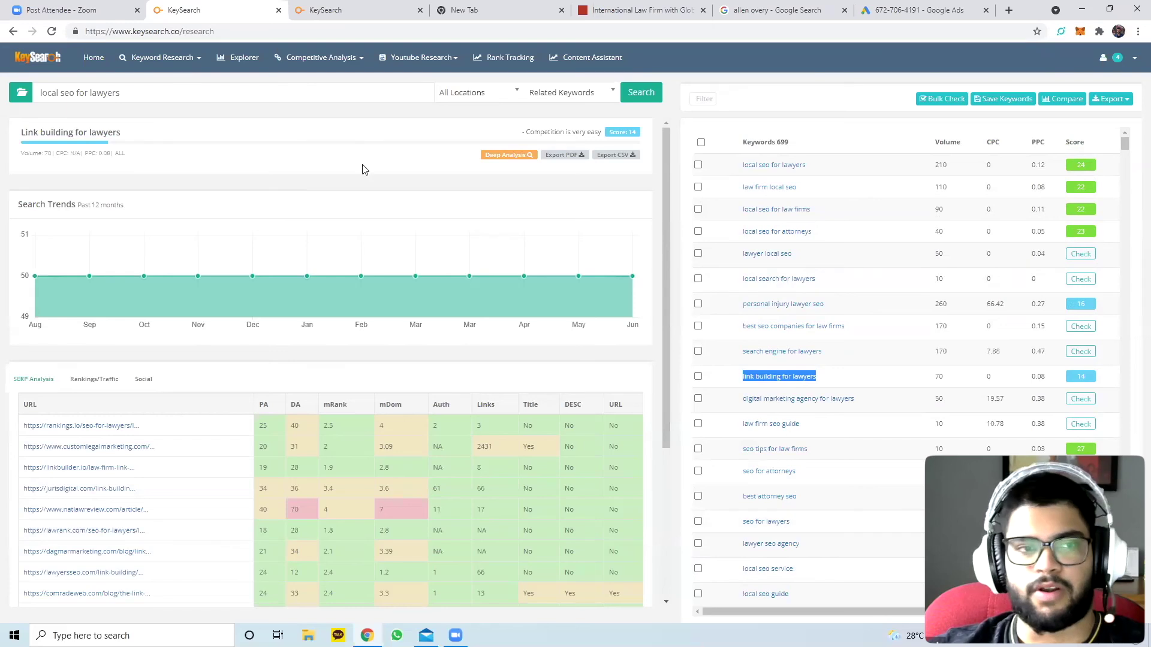